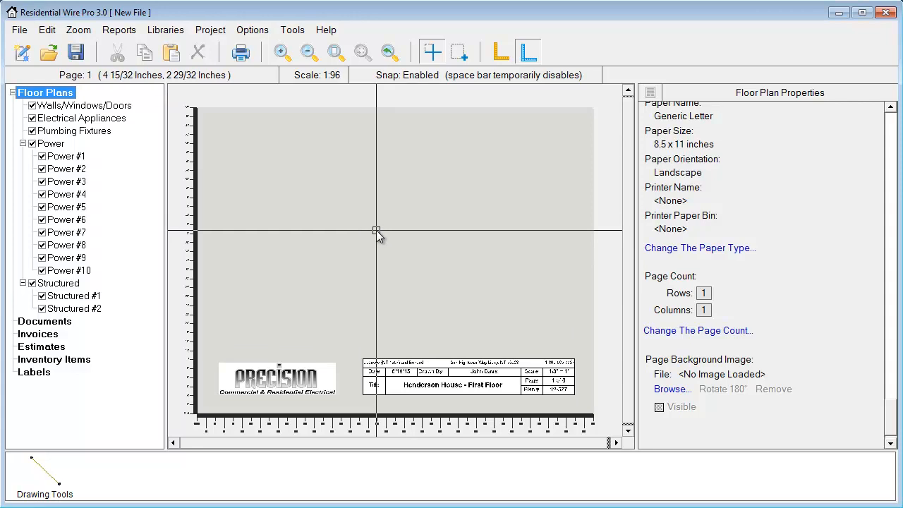
# Step: Open the title block in the Smart Block Editor and review the text of its top licence and contact line
pyautogui.click(378, 374)
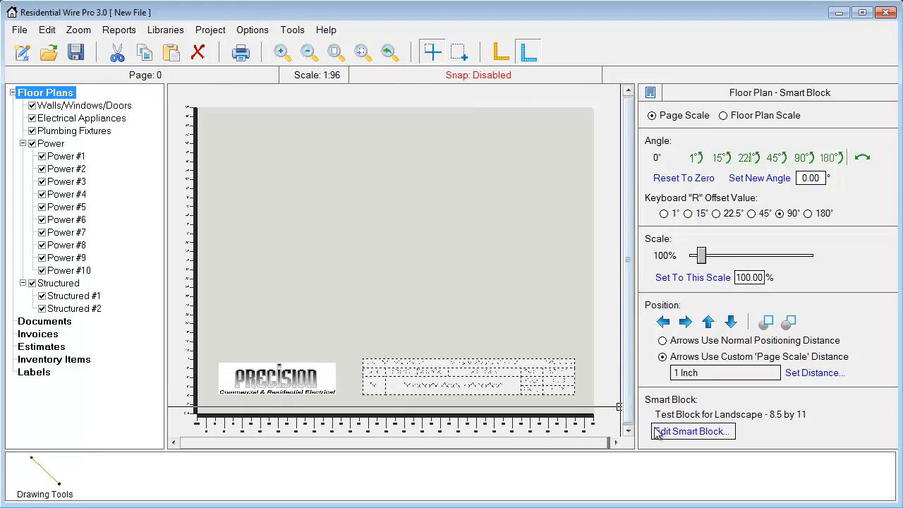
pyautogui.doubleClick(379, 376)
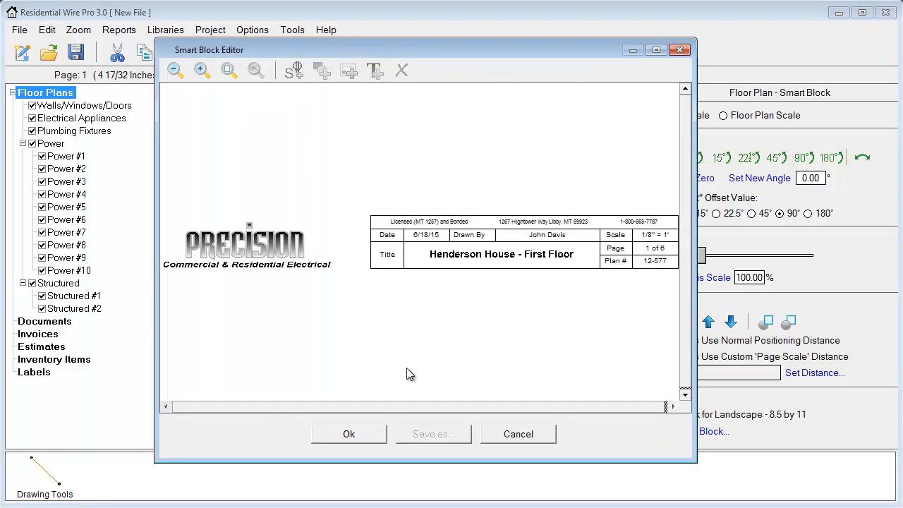
pyautogui.doubleClick(517, 224)
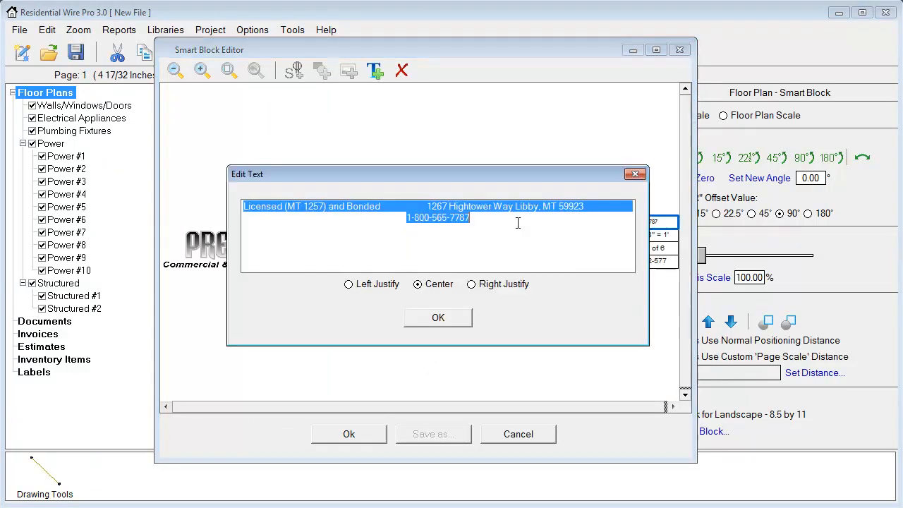
pyautogui.click(455, 319)
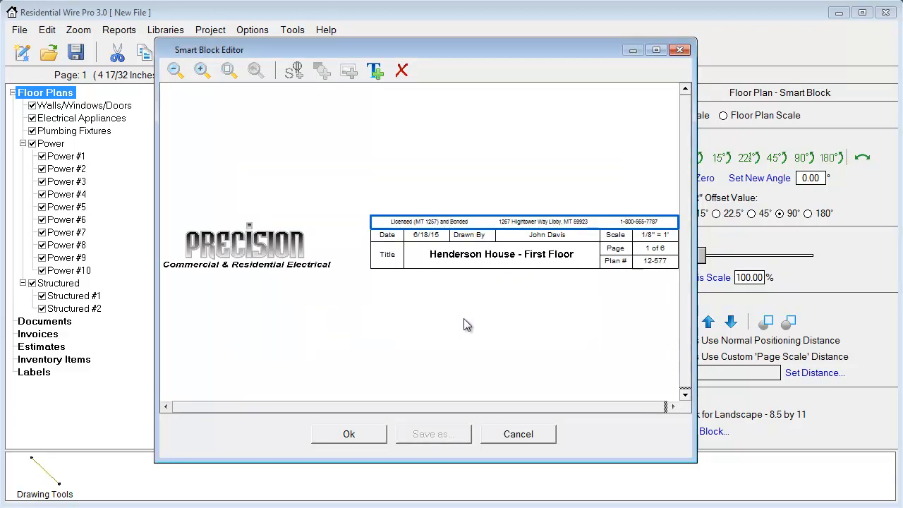
# Step: Replace the smart block's company logo with color logo.jpg and apply the edited block to the floor plan page
pyautogui.doubleClick(250, 247)
pyautogui.click(558, 289)
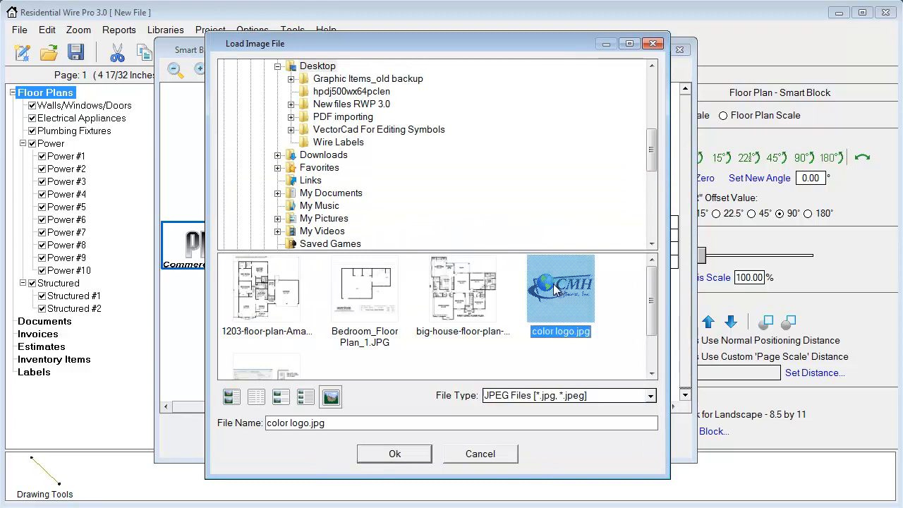
pyautogui.click(395, 453)
pyautogui.click(427, 436)
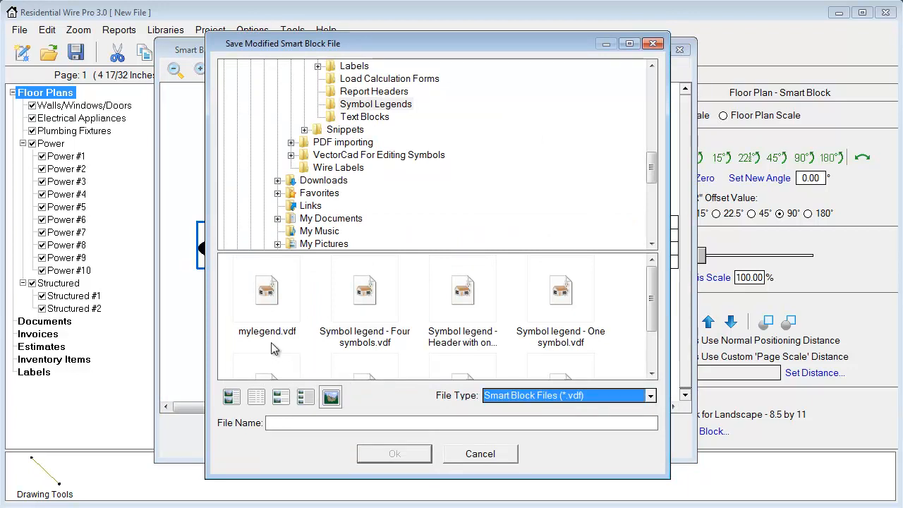
pyautogui.click(466, 454)
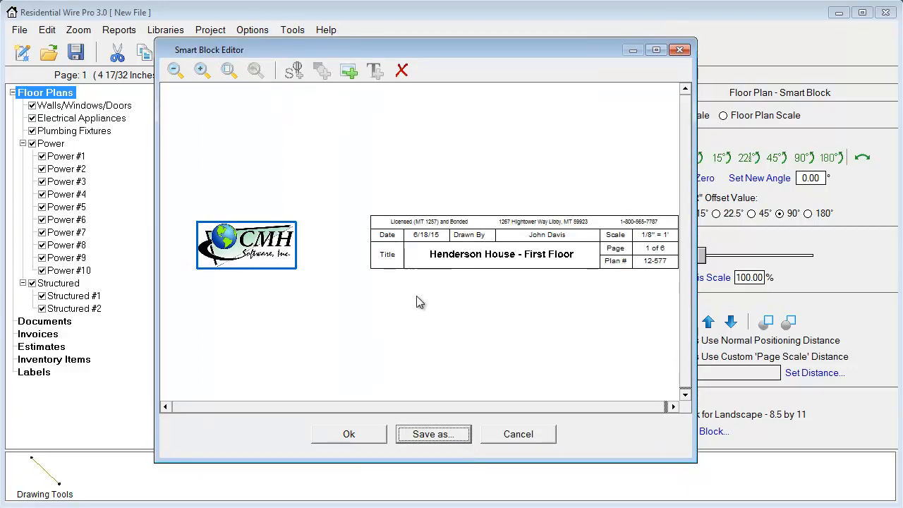
pyautogui.click(350, 434)
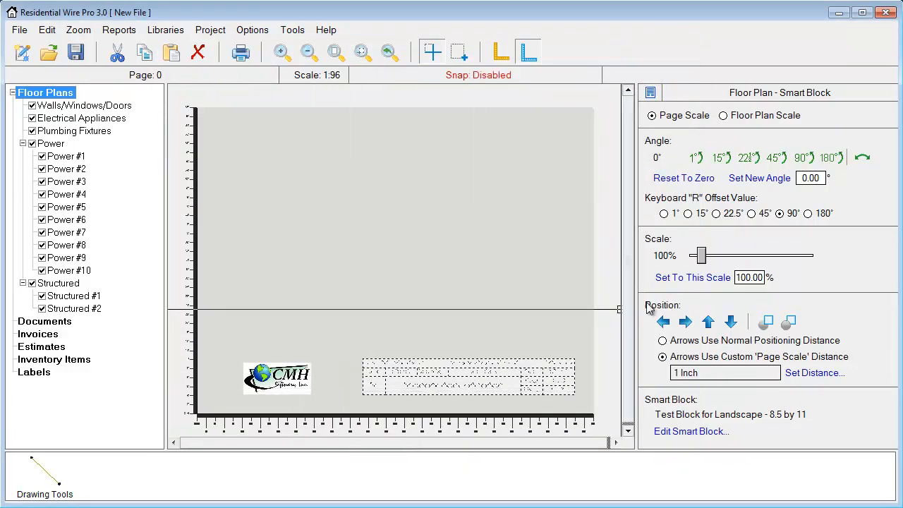
# Step: Scale the smart block to 86% and move it toward the lower-right corner of the page
pyautogui.moveTo(703, 259); pyautogui.dragTo(698, 259)
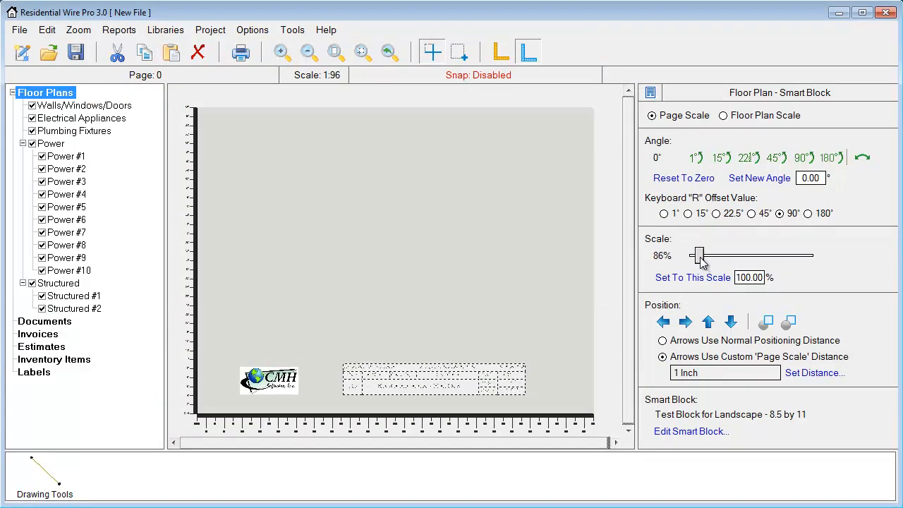
pyautogui.click(429, 382)
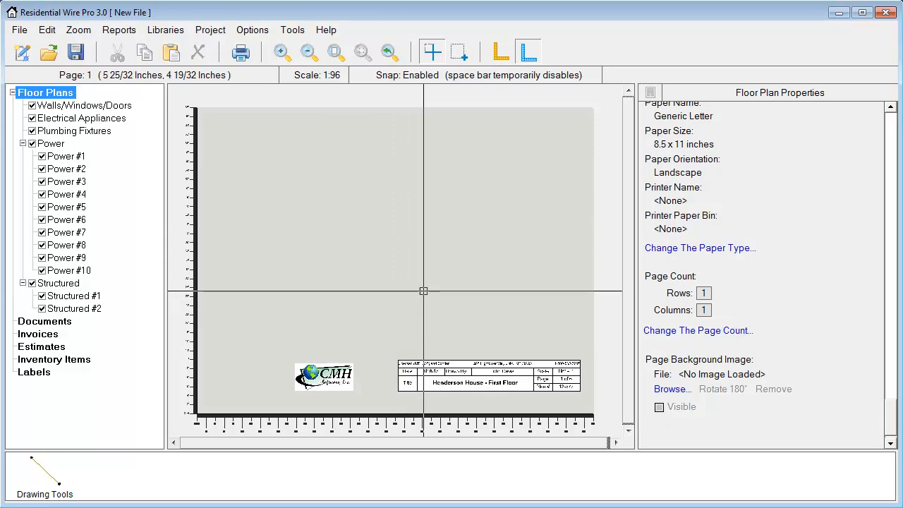
# Step: Review the floor plan's paper size, orientation and margin settings
pyautogui.click(665, 252)
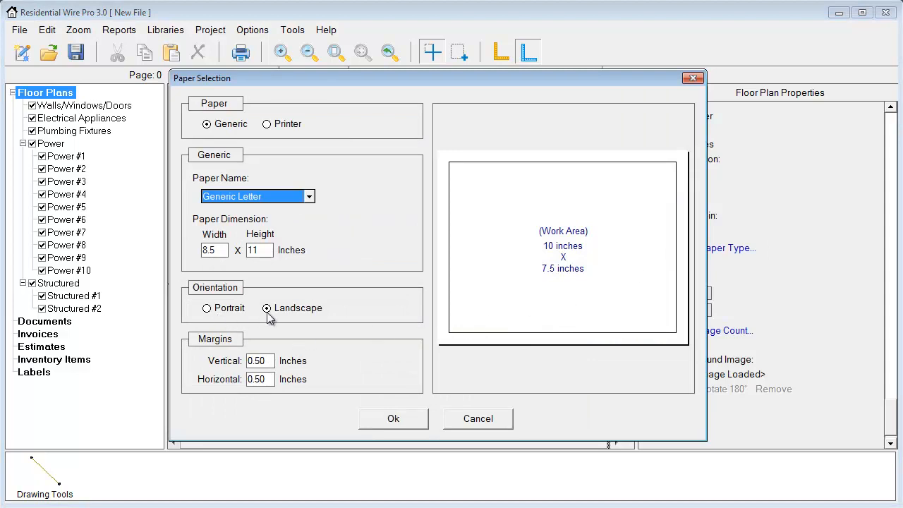
pyautogui.click(394, 419)
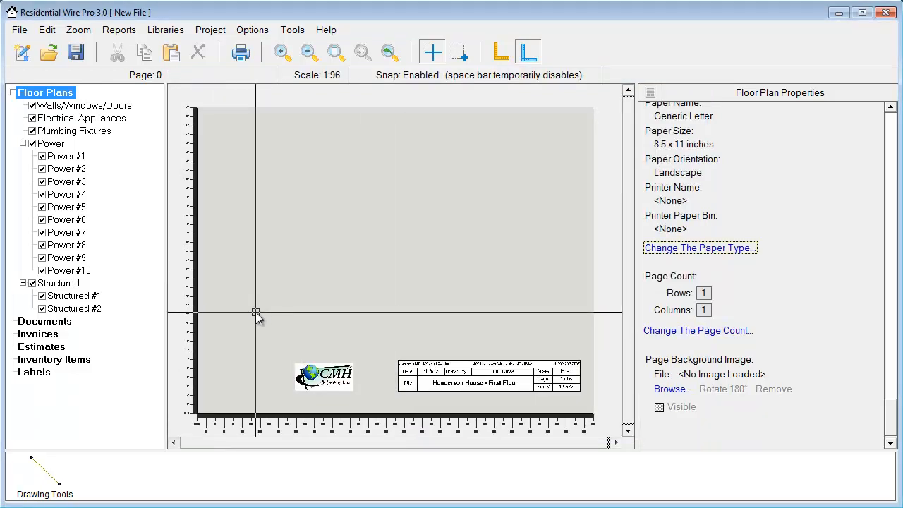
# Step: Select the floor plan ruler along the page edge and look over its properties
pyautogui.press('space')
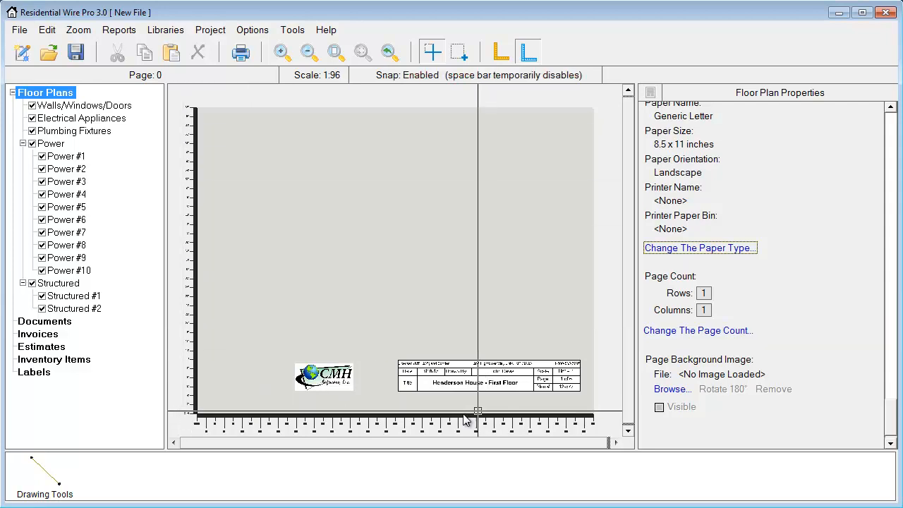
pyautogui.click(191, 363)
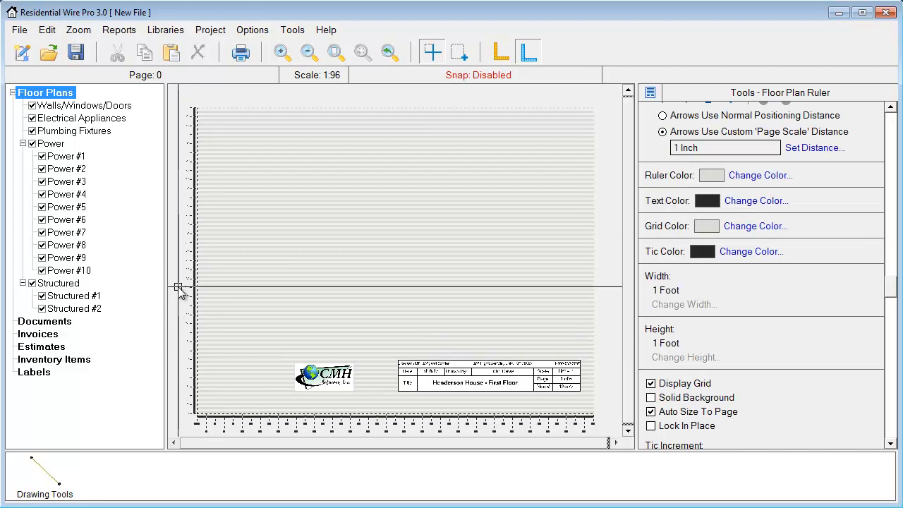
pyautogui.moveTo(179, 289); pyautogui.dragTo(285, 437)
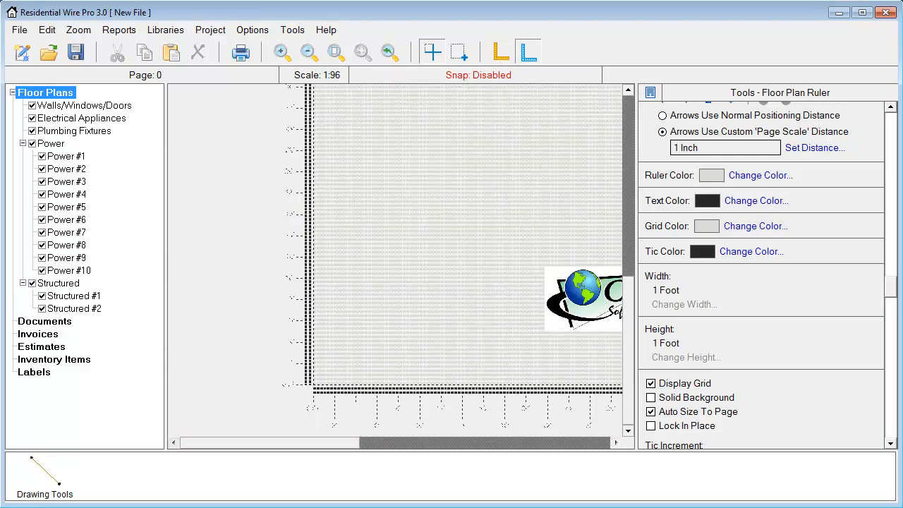
pyautogui.click(321, 312)
# Step: Examine the ruler's foot markings and the grid up close, from the vertical ruler down to the zero corner
pyautogui.scroll(3, 351, 319)
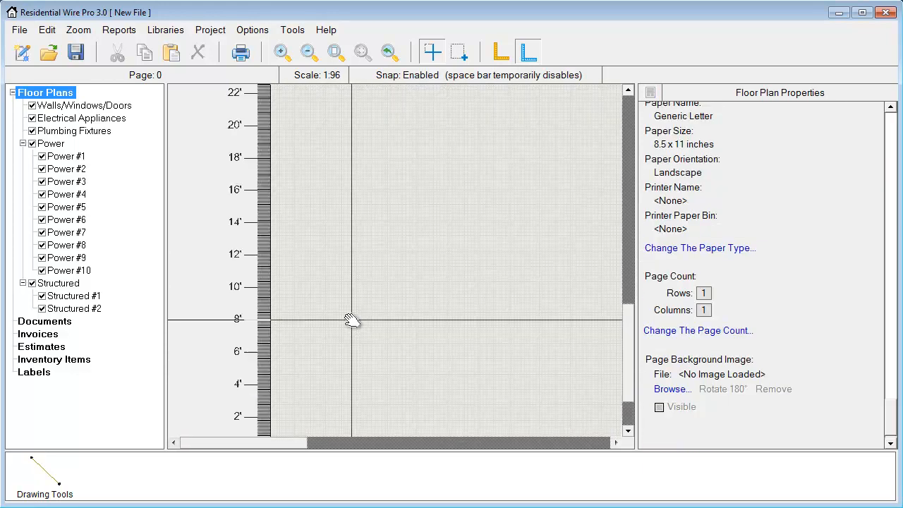
pyautogui.scroll(3, 257, 279)
pyautogui.moveTo(308, 307); pyautogui.dragTo(425, 278, button='middle')
pyautogui.scroll(1, 257, 279)
pyautogui.scroll(2, 424, 279)
pyautogui.moveTo(334, 279); pyautogui.dragTo(407, 280, button='middle')
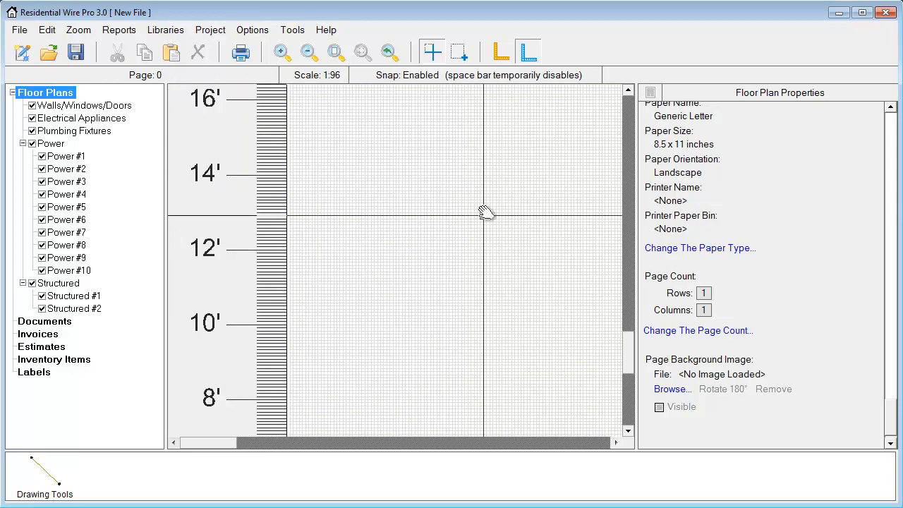
pyautogui.scroll(1, 406, 236)
pyautogui.scroll(-4, 406, 236)
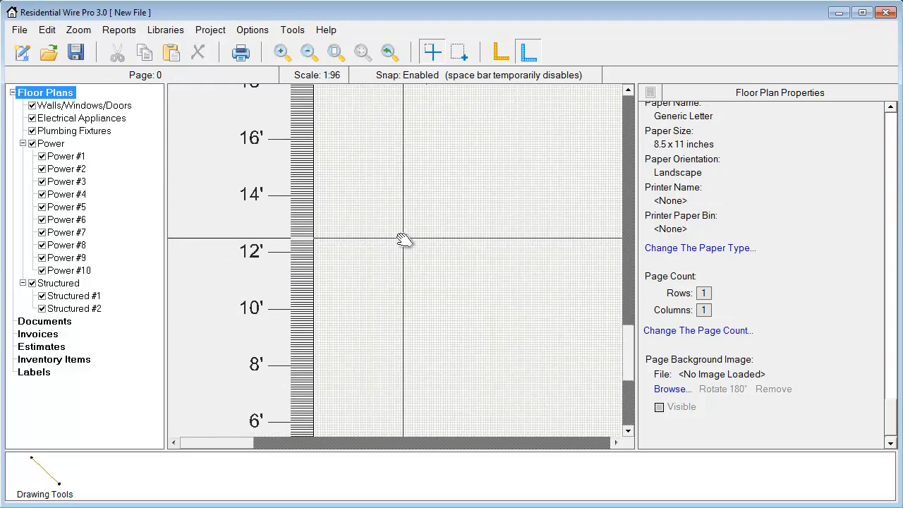
pyautogui.scroll(1, 403, 240)
pyautogui.scroll(1, 403, 241)
pyautogui.moveTo(354, 255); pyautogui.dragTo(400, 219, button='middle')
pyautogui.scroll(-1, 397, 236)
pyautogui.moveTo(536, 247); pyautogui.dragTo(392, 254)
pyautogui.moveTo(298, 260); pyautogui.dragTo(474, 255)
pyautogui.moveTo(342, 295); pyautogui.dragTo(389, 269)
pyautogui.moveTo(394, 318); pyautogui.dragTo(423, 176)
pyautogui.moveTo(413, 360); pyautogui.dragTo(397, 194)
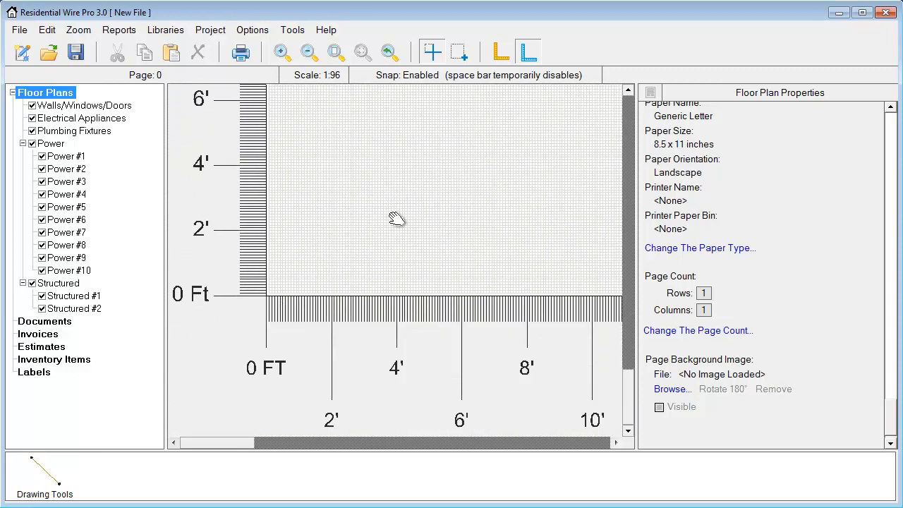
# Step: Select the floor plan ruler at its zero corner and check its tic increment and page alignment settings
pyautogui.press('space')
pyautogui.click(246, 296)
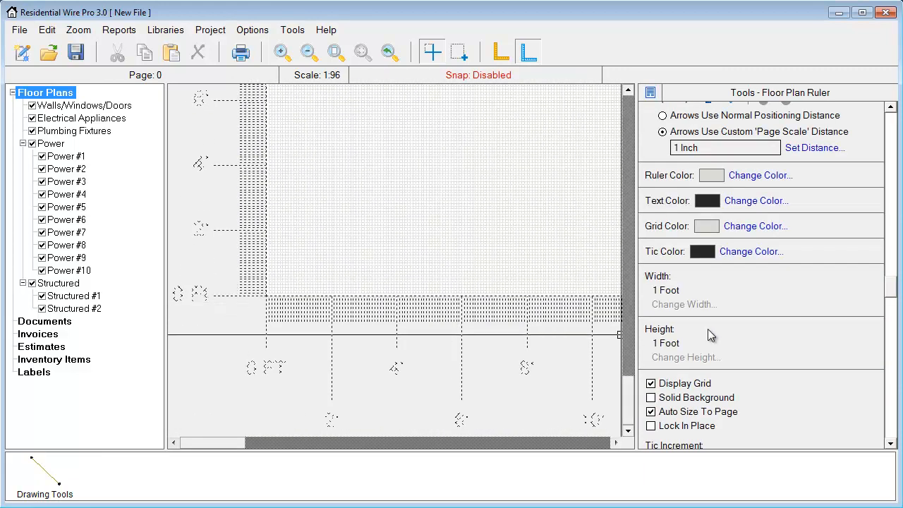
pyautogui.moveTo(890, 288); pyautogui.dragTo(847, 409)
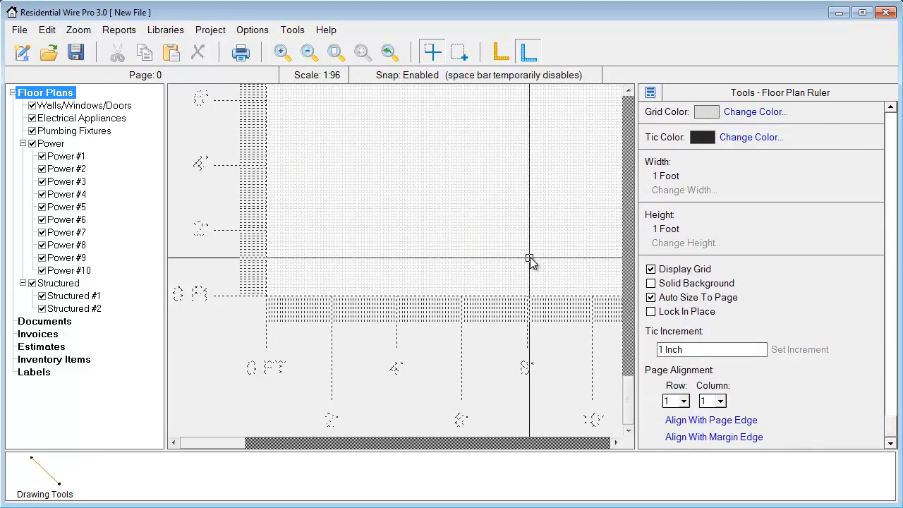
pyautogui.click(478, 226)
# Step: Select the floor plan ruler along the page's bottom edge and lock it in place
pyautogui.scroll(3, 478, 226)
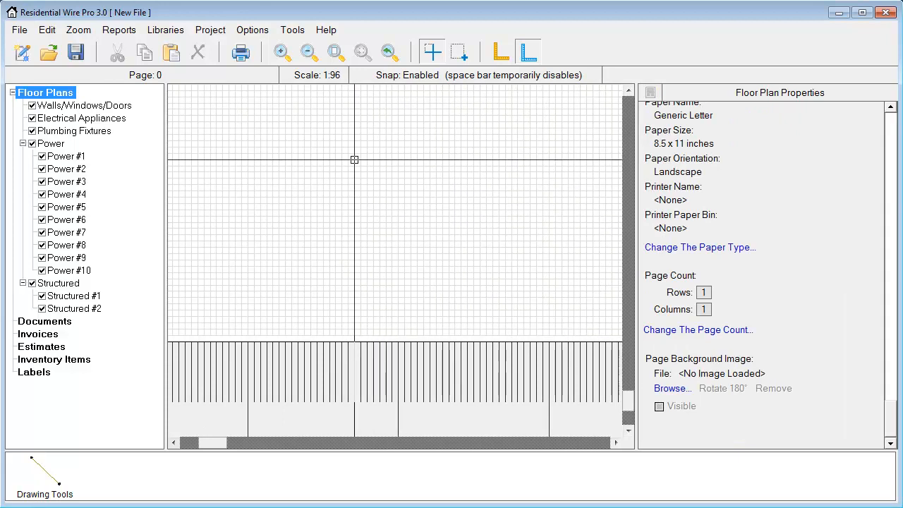
pyautogui.press('space')
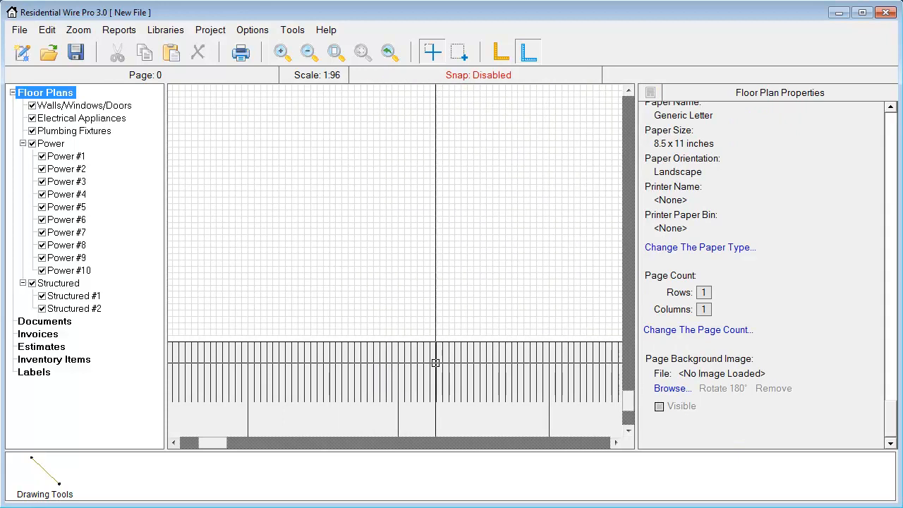
pyautogui.click(443, 359)
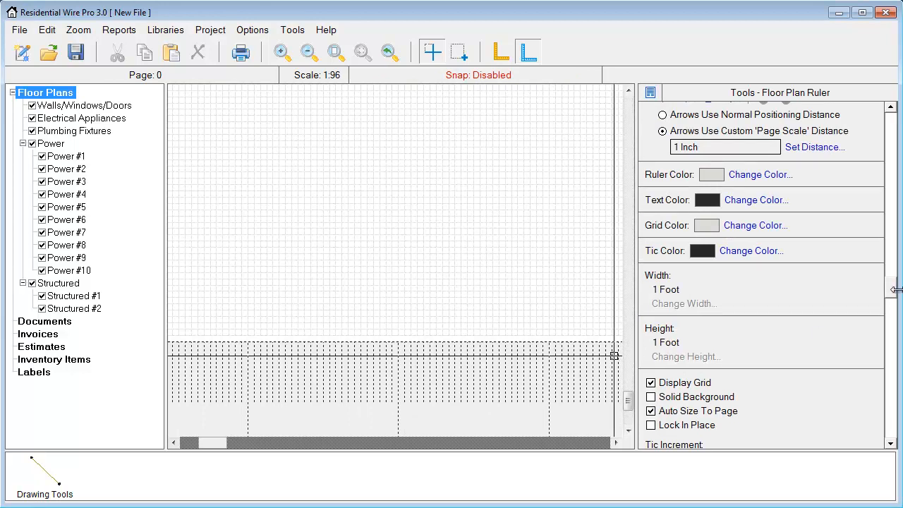
pyautogui.moveTo(898, 290); pyautogui.dragTo(892, 439)
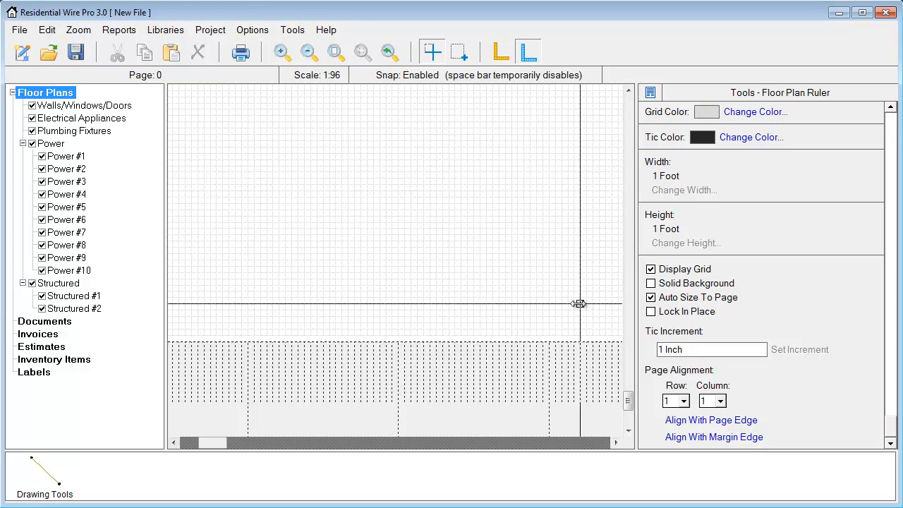
pyautogui.click(651, 312)
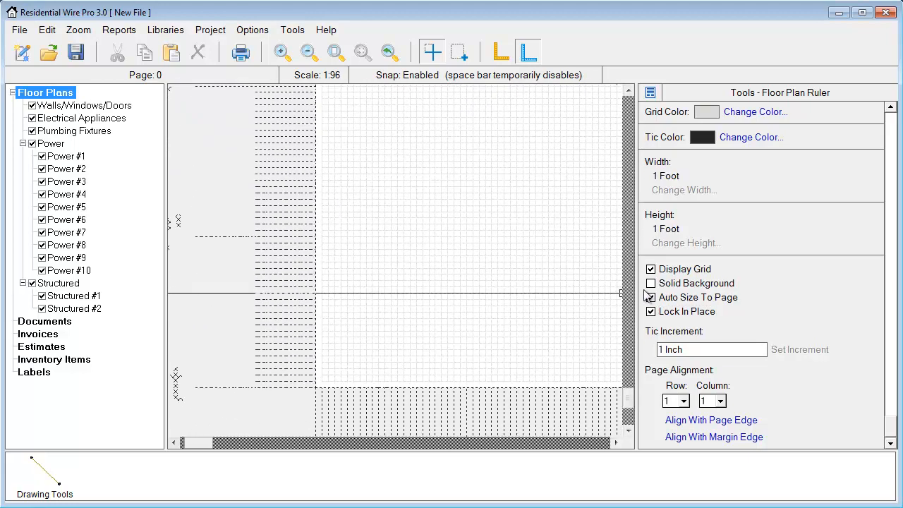
# Step: Turn off the floor plan ruler's grid display and check the page's lower-left area
pyautogui.click(650, 269)
pyautogui.scroll(3, 478, 240)
pyautogui.scroll(-4, 484, 243)
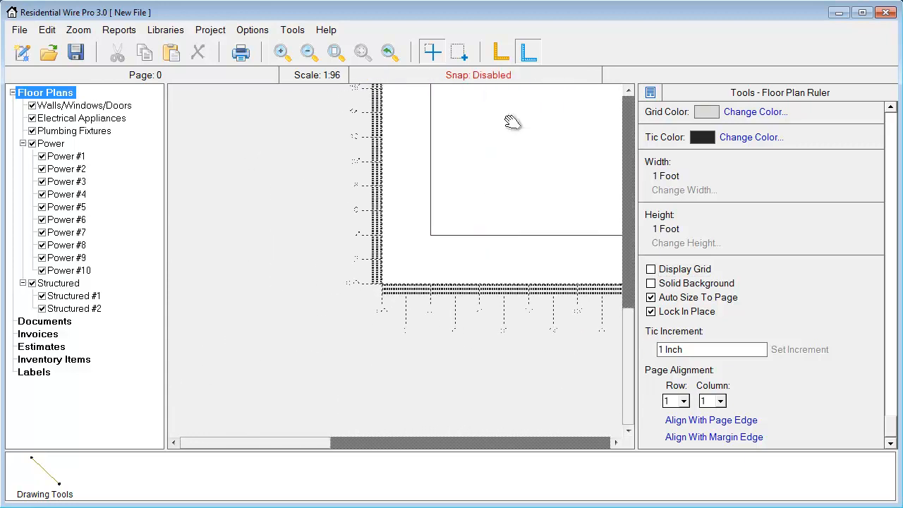
pyautogui.moveTo(513, 115); pyautogui.dragTo(465, 278, button='middle')
pyautogui.scroll(1, 452, 266)
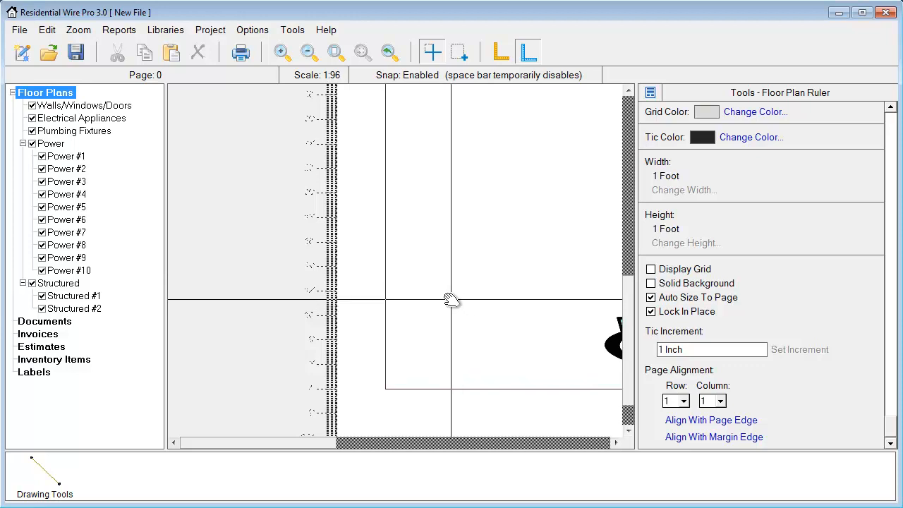
# Step: Switch to the page-scale ruler in inches to compare it, and return to the floor plan ruler
pyautogui.click(497, 60)
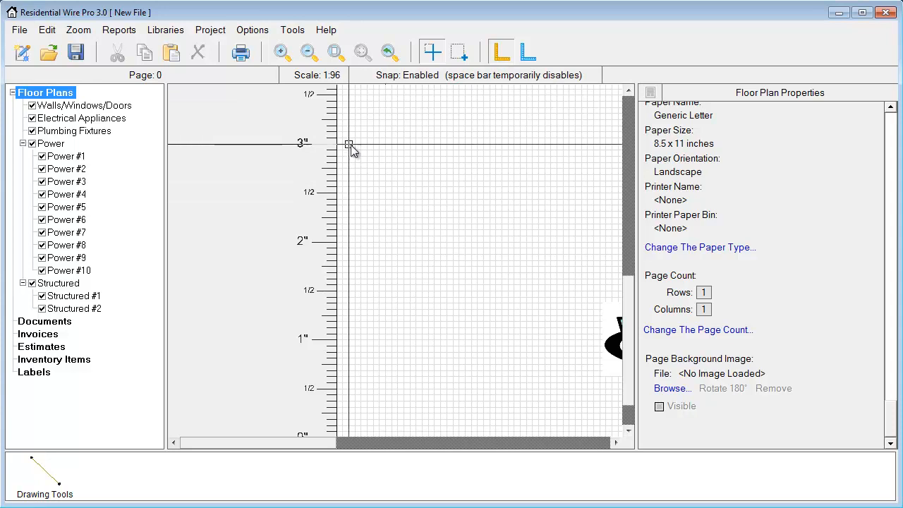
pyautogui.click(528, 57)
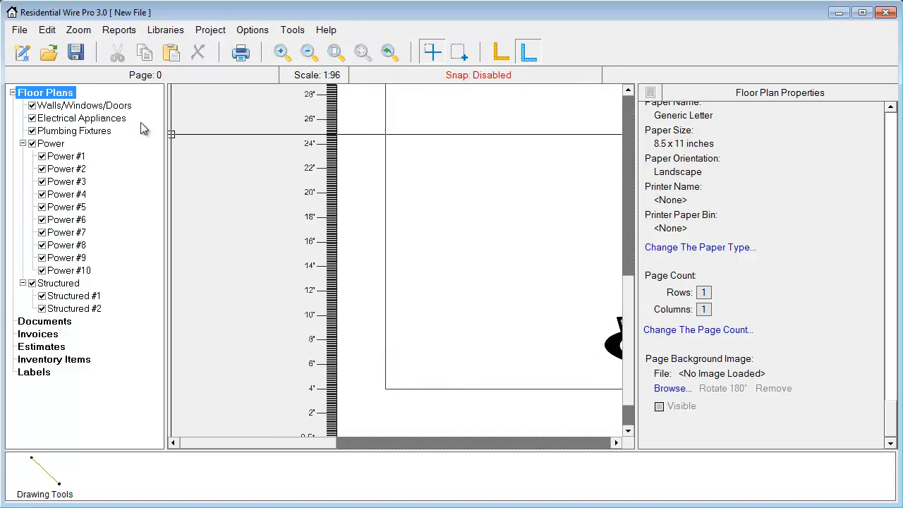
# Step: Review the available scale ratios for the floor plan and close the list without choosing another
pyautogui.moveTo(887, 429); pyautogui.dragTo(889, 122)
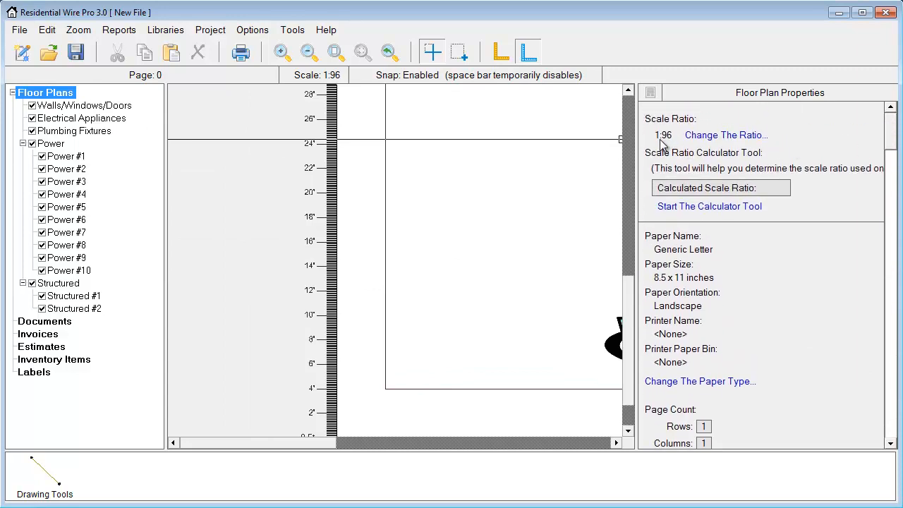
pyautogui.click(720, 135)
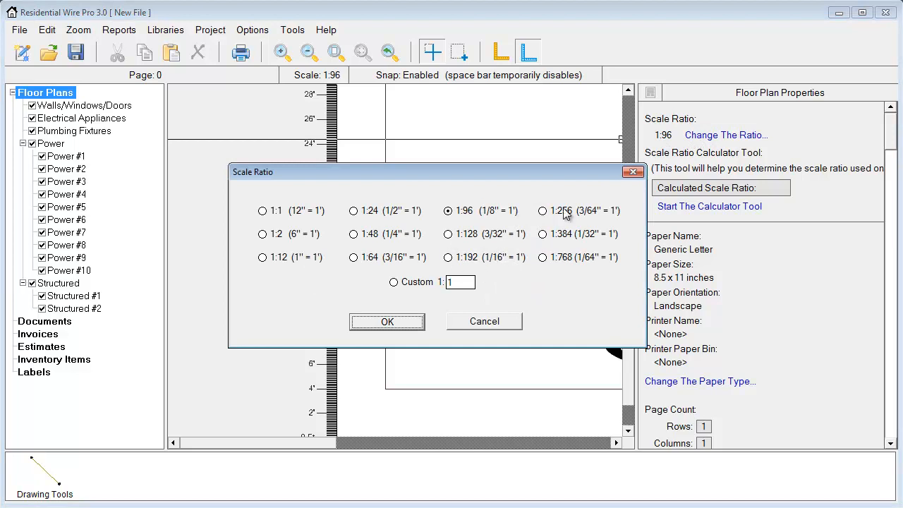
pyautogui.click(492, 321)
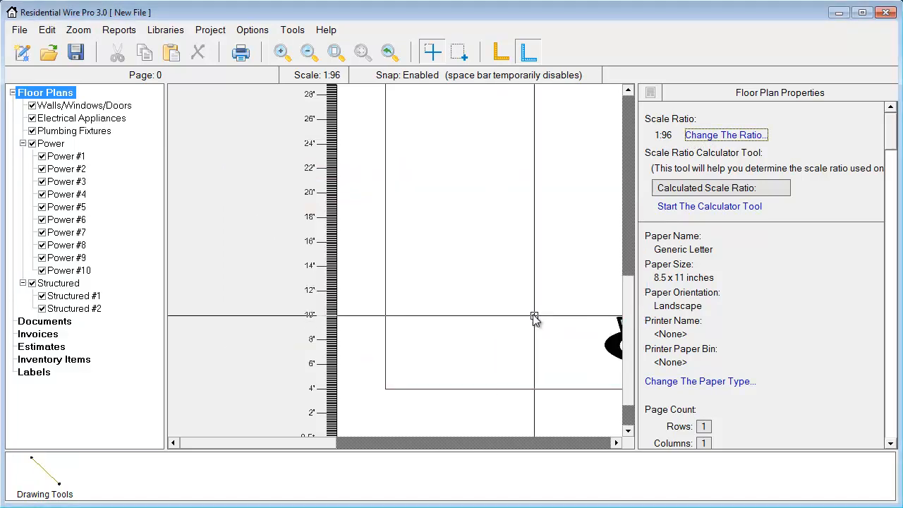
# Step: Select the floor plan ruler near the page's lower-left corner and turn off its lock in place
pyautogui.moveTo(535, 314); pyautogui.dragTo(483, 253)
pyautogui.click(287, 381)
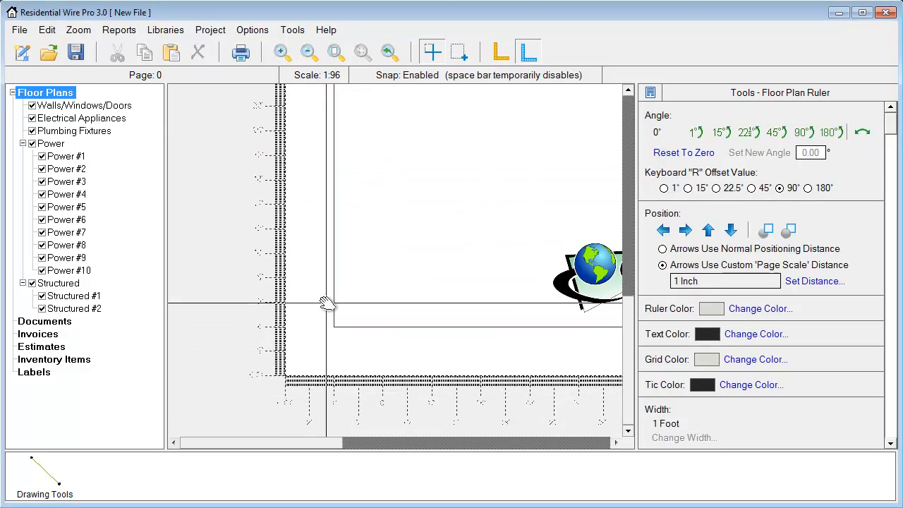
pyautogui.click(302, 357)
pyautogui.click(300, 376)
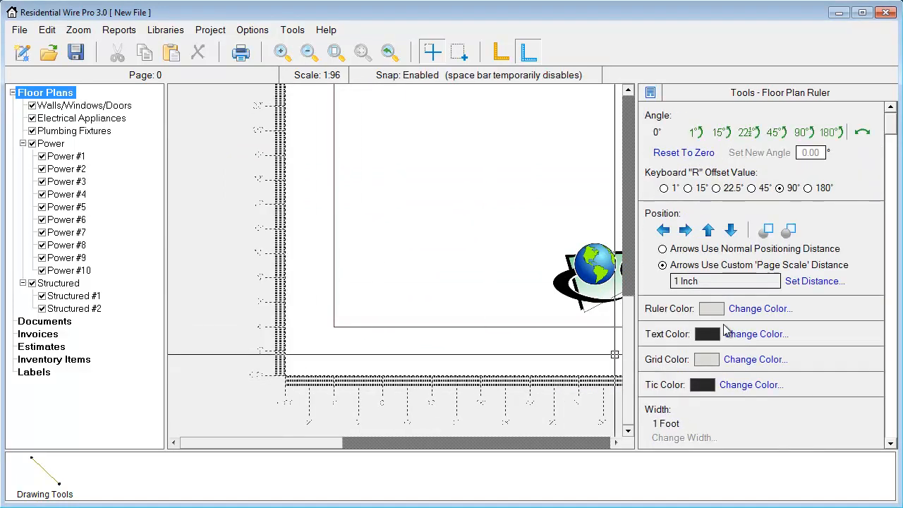
pyautogui.moveTo(889, 127); pyautogui.dragTo(853, 427)
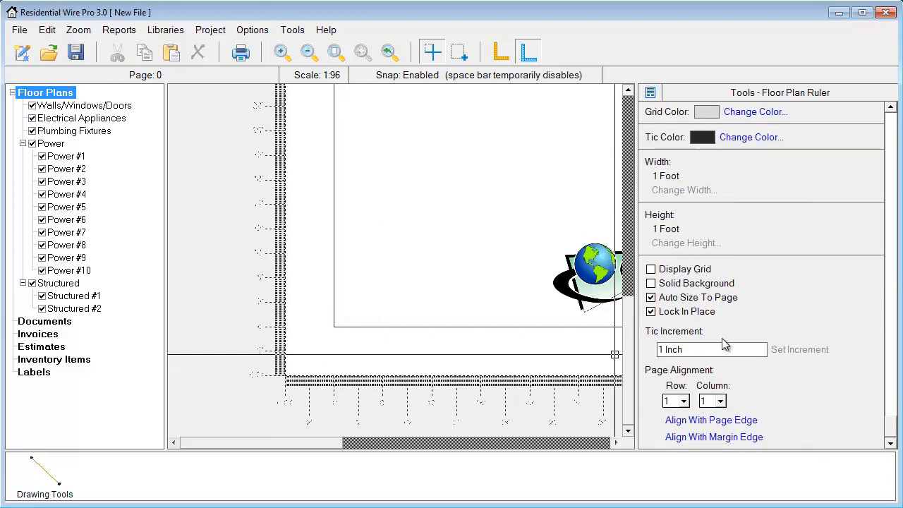
# Step: Move the unlocked floor plan ruler away from the page edge into the interior of the page
pyautogui.moveTo(279, 380); pyautogui.dragTo(474, 156)
pyautogui.moveTo(538, 154); pyautogui.dragTo(406, 358)
pyautogui.moveTo(352, 367); pyautogui.dragTo(340, 336)
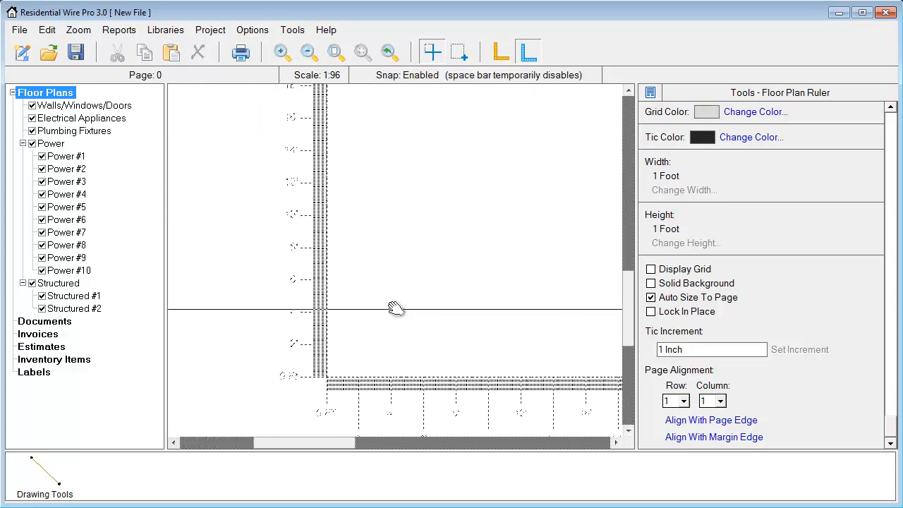
pyautogui.press('space')
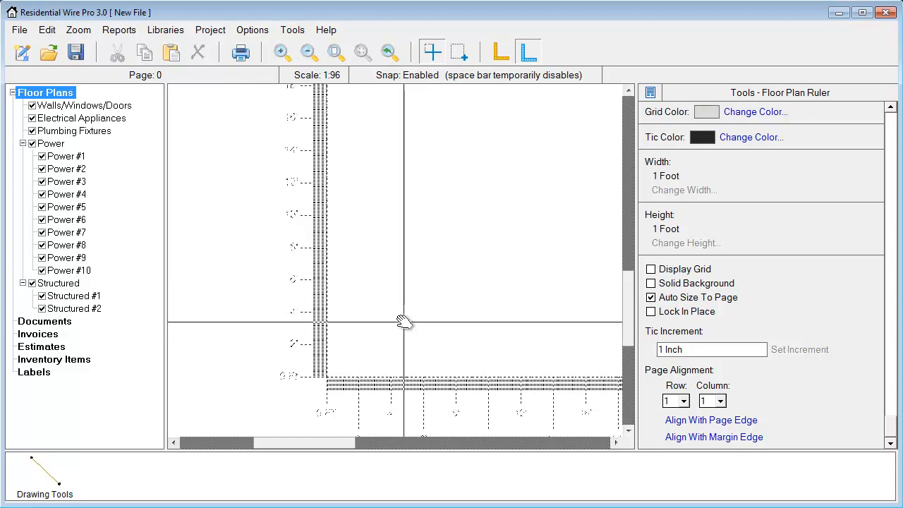
pyautogui.scroll(-3, 403, 317)
pyautogui.press('space')
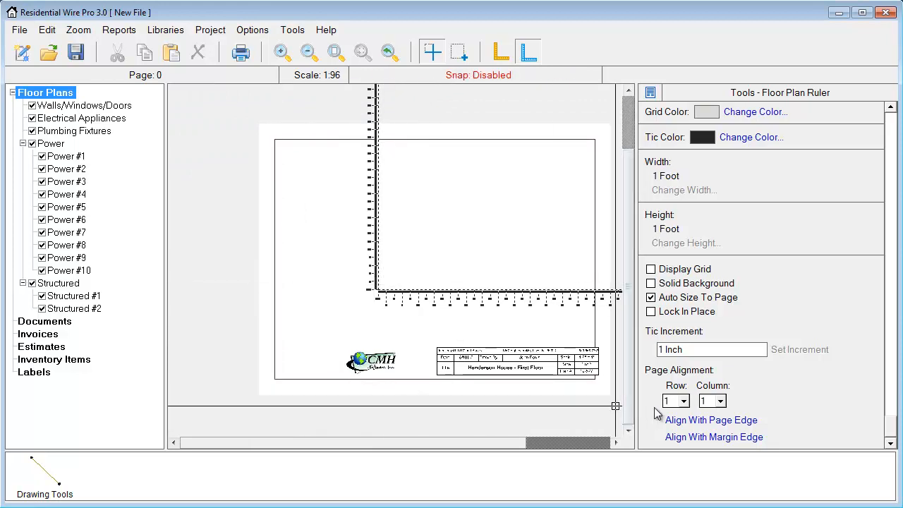
# Step: Align the floor plan ruler with the page edge and move the title block slightly left, inside the page margin
pyautogui.click(546, 293)
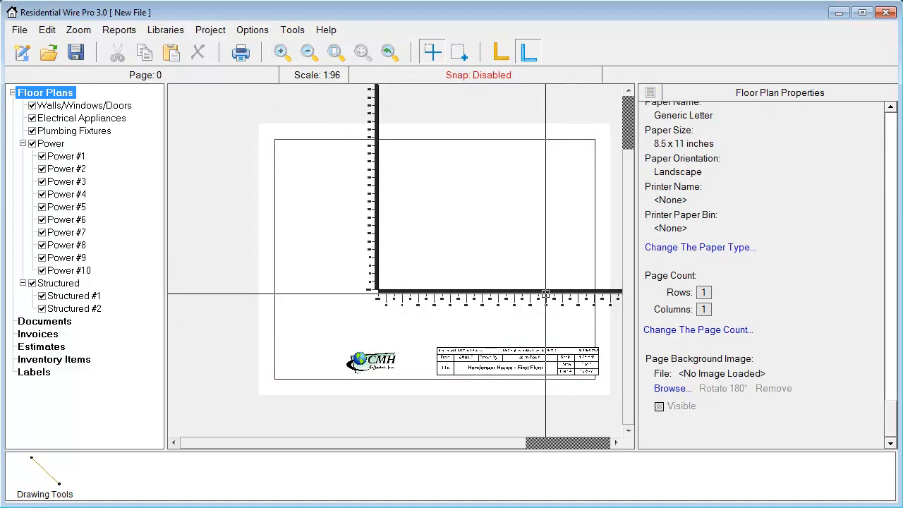
pyautogui.click(545, 292)
pyautogui.moveTo(891, 297); pyautogui.dragTo(894, 440)
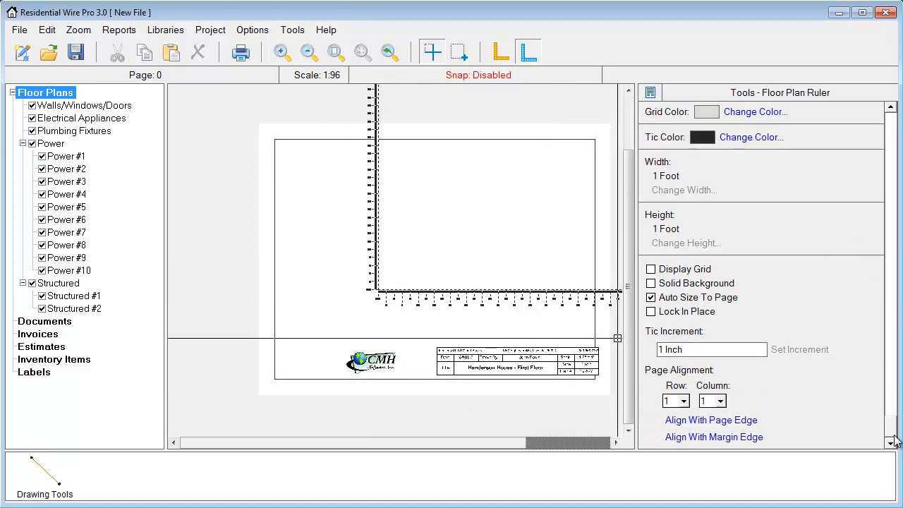
pyautogui.click(676, 423)
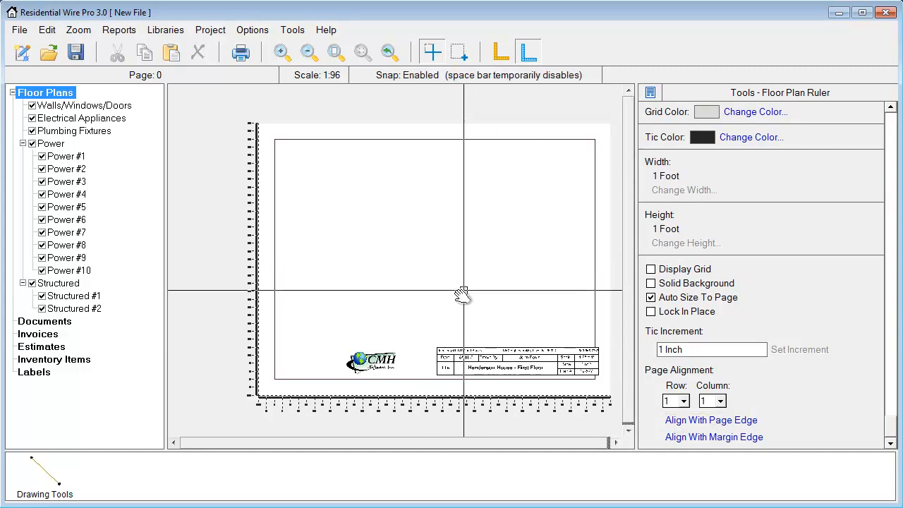
pyautogui.click(480, 367)
pyautogui.click(466, 314)
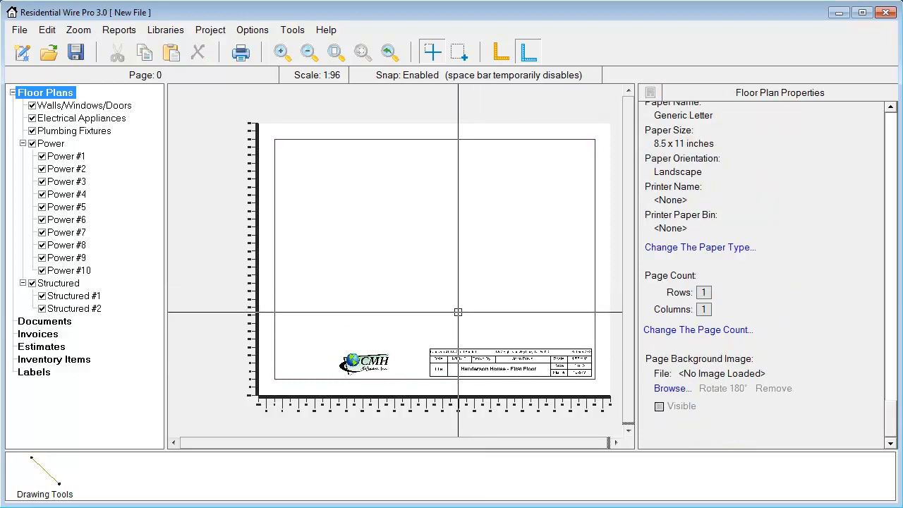
# Step: Review the available ways to start a new project, including the blank project and templates
pyautogui.click(20, 31)
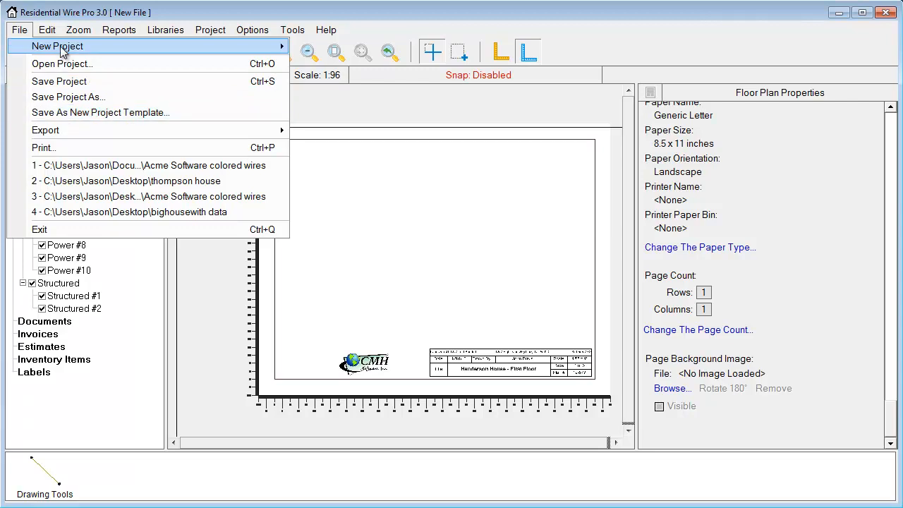
pyautogui.moveTo(187, 53)
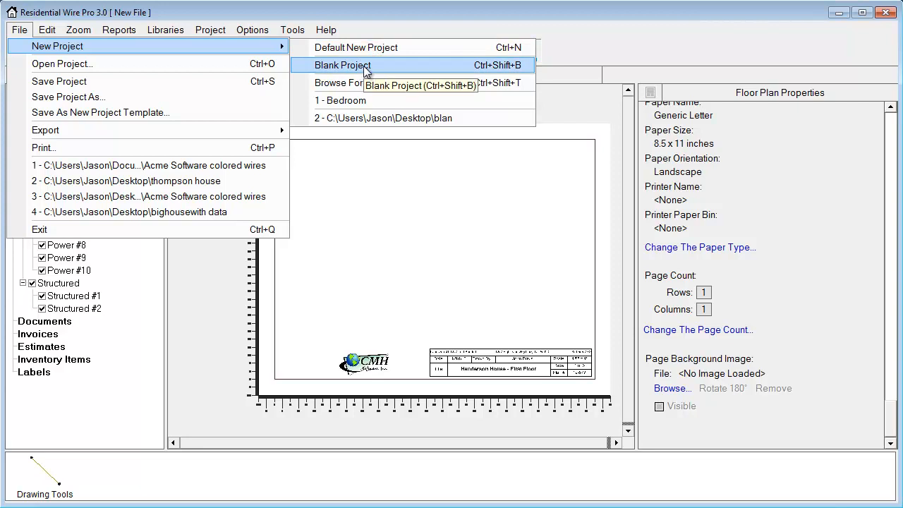
pyautogui.click(343, 65)
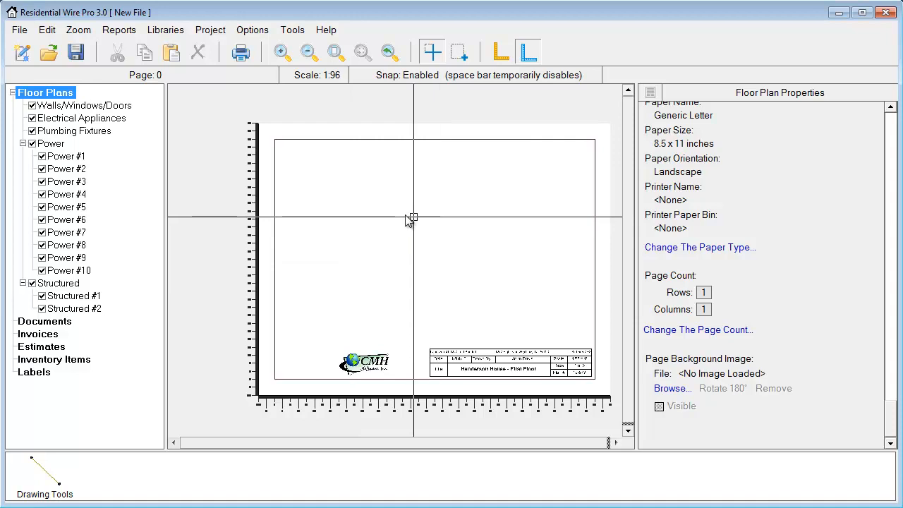
# Step: Review the measurement scale, measurement display and automatic wall rotation options without changing them
pyautogui.click(249, 31)
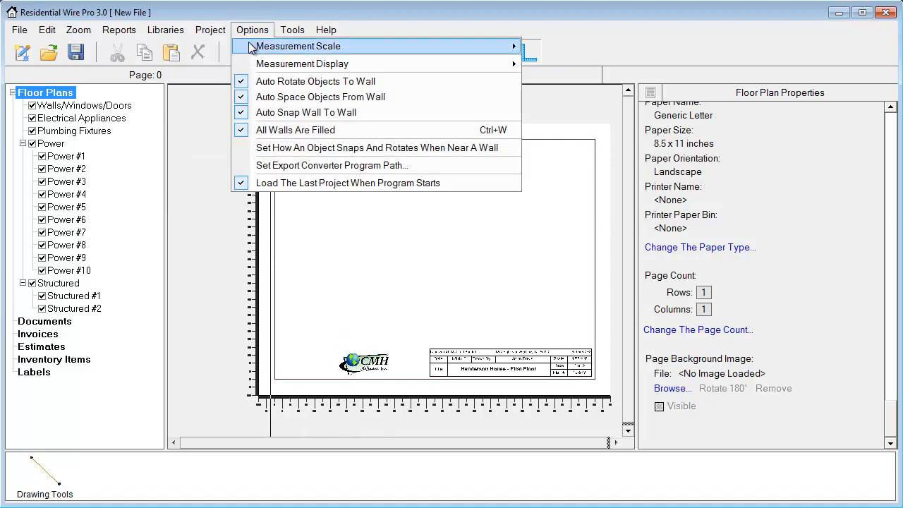
pyautogui.moveTo(252, 47)
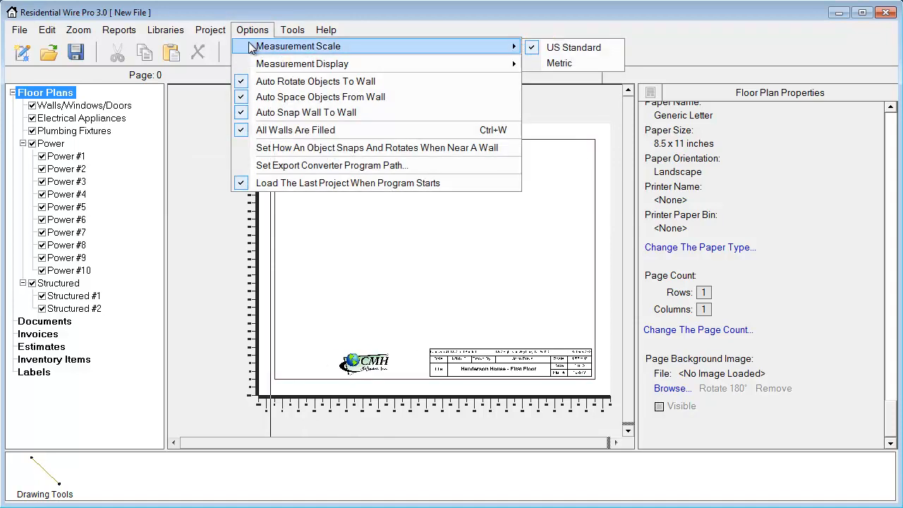
pyautogui.moveTo(255, 64)
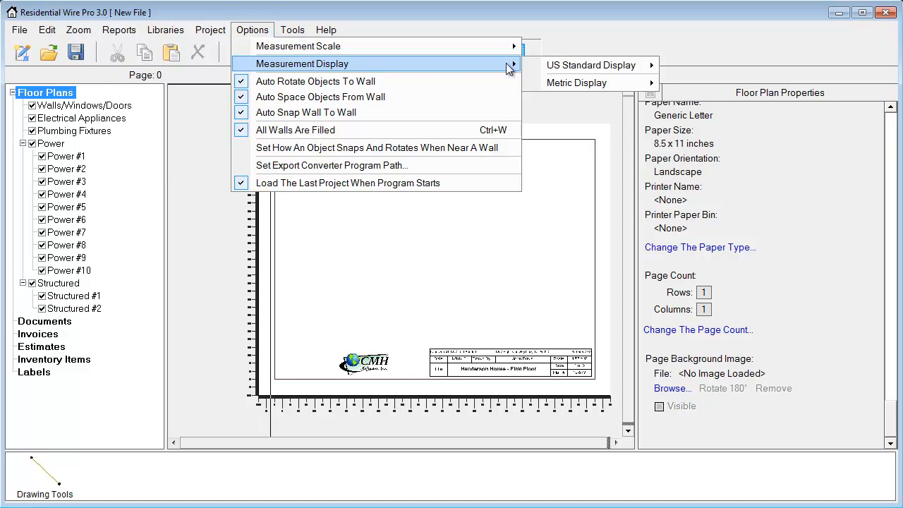
pyautogui.moveTo(534, 67)
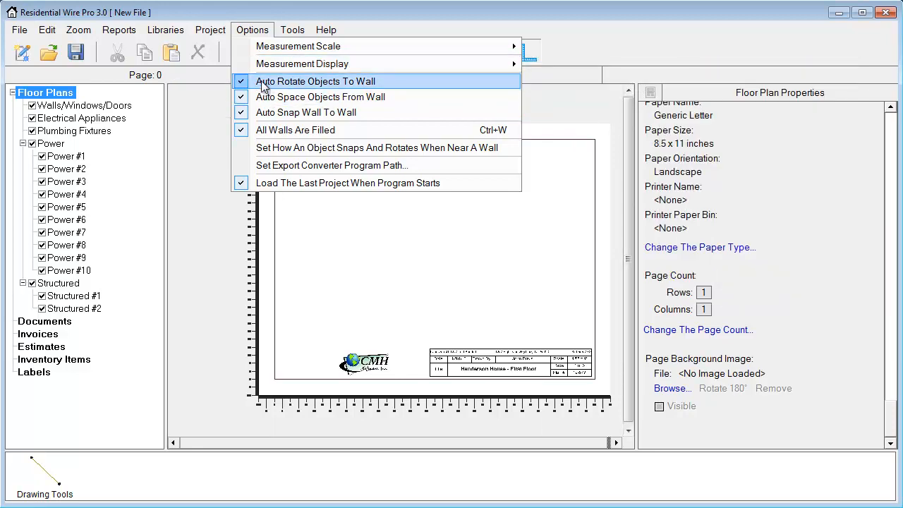
pyautogui.click(357, 240)
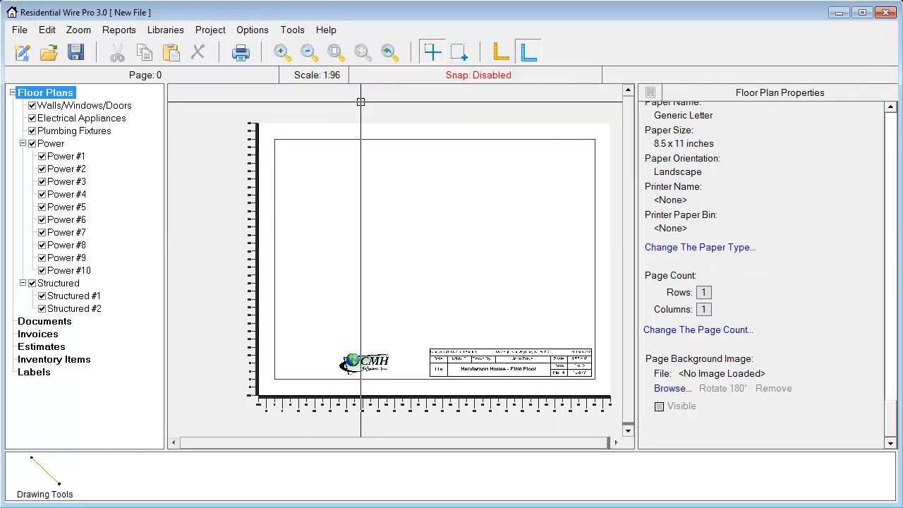
# Step: Browse the symbol categories of the Walls/Windows/Doors, Electrical Appliances and Plumbing Fixtures layers, including the shower symbols
pyautogui.click(335, 52)
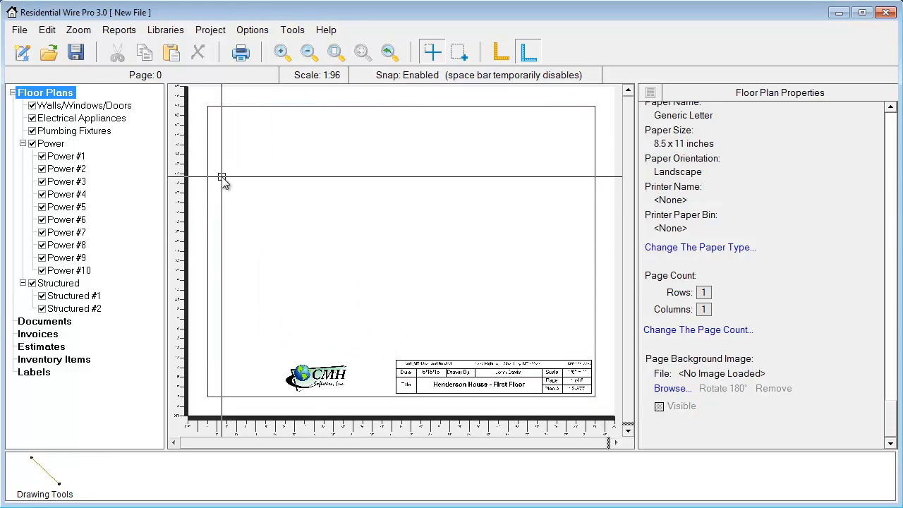
pyautogui.press('space')
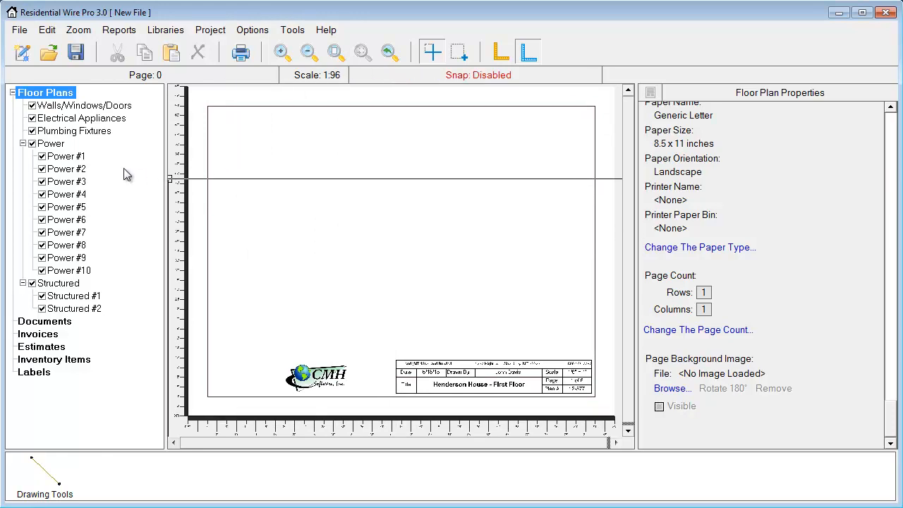
pyautogui.click(51, 109)
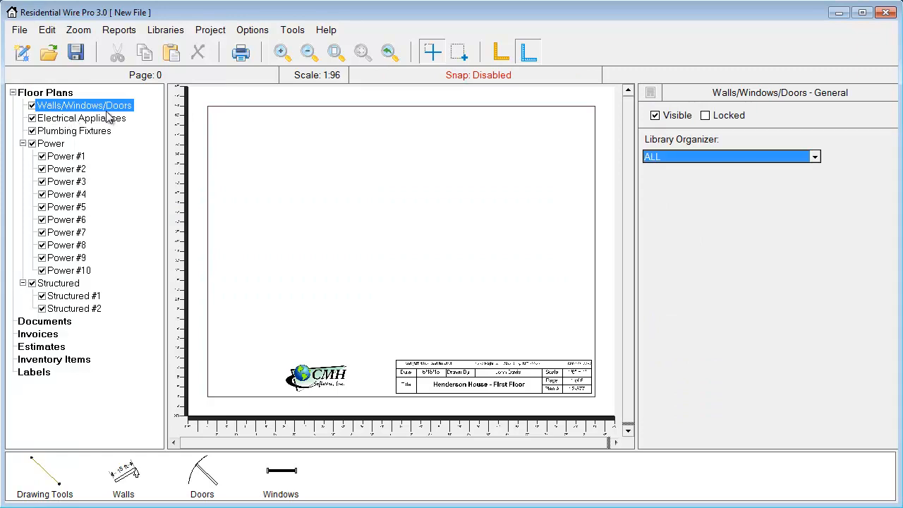
pyautogui.click(81, 120)
pyautogui.click(76, 133)
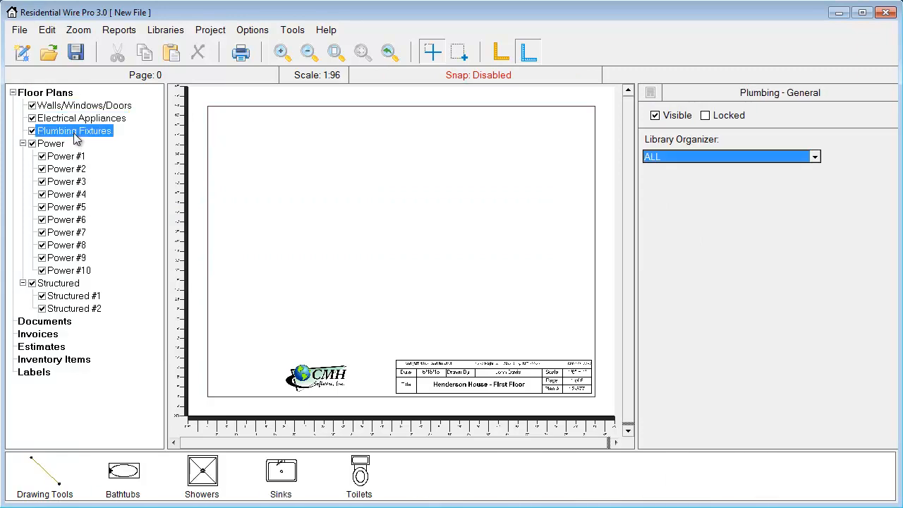
pyautogui.click(203, 473)
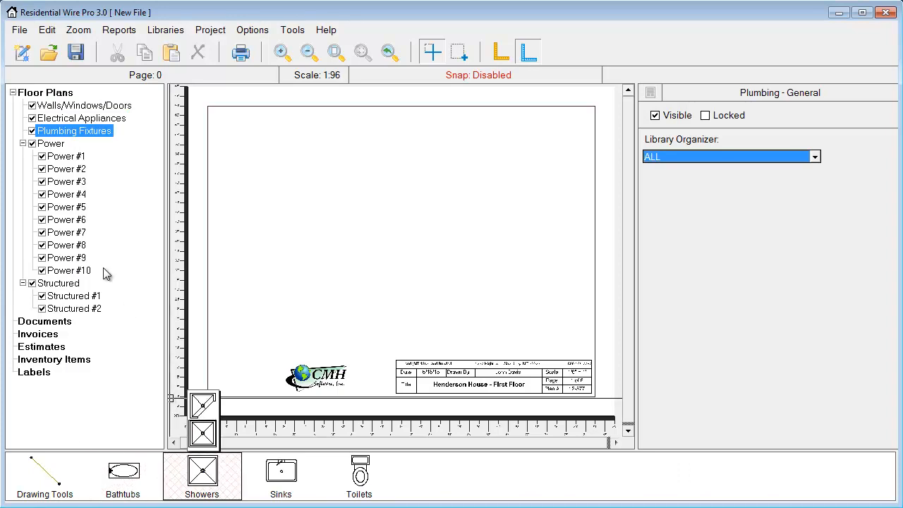
pyautogui.click(64, 120)
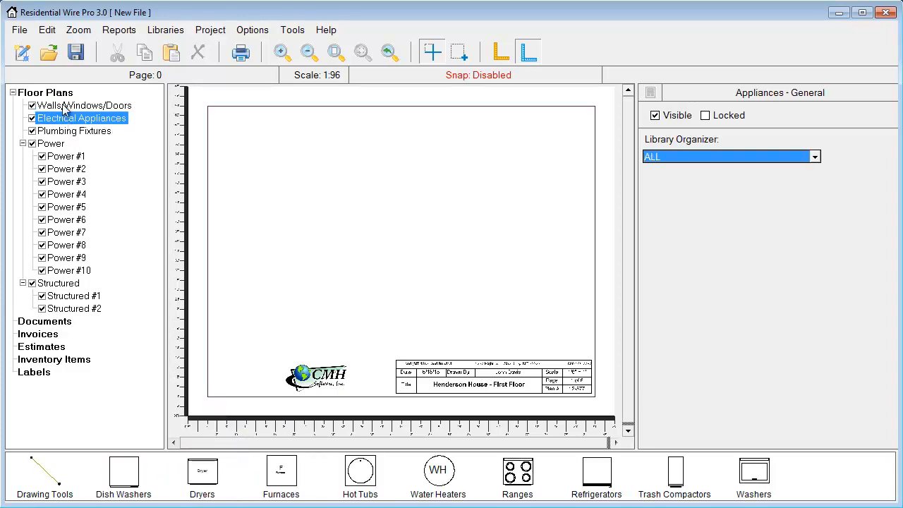
pyautogui.click(64, 107)
# Step: Examine the Power layer and the Power #1 circuit's symbol categories, including the outlet symbols
pyautogui.click(53, 144)
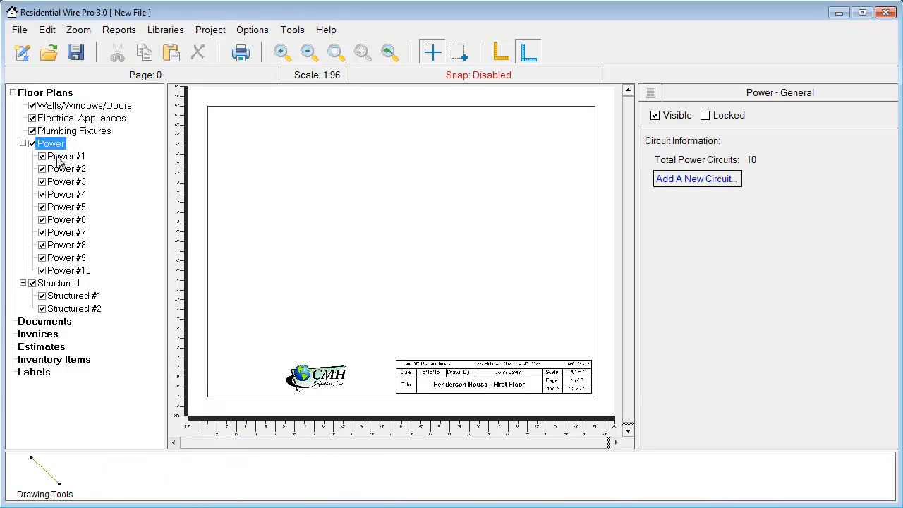
pyautogui.click(61, 157)
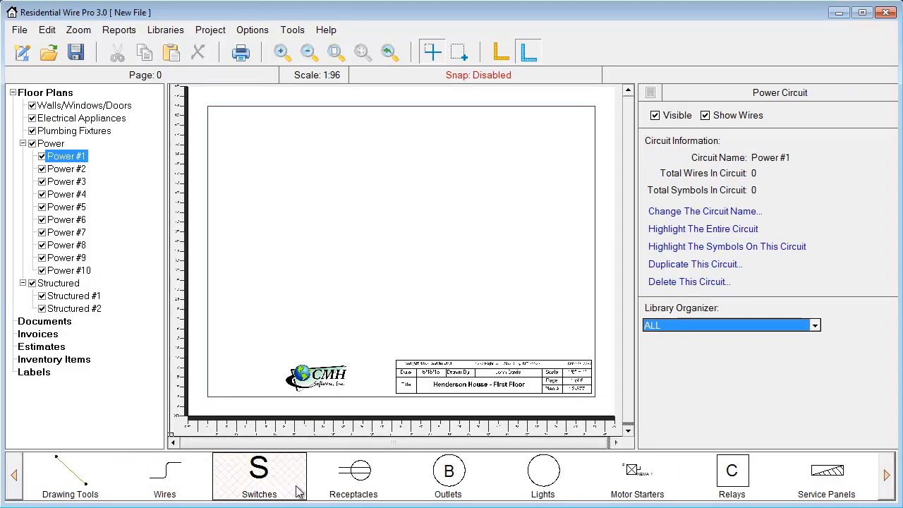
pyautogui.click(423, 471)
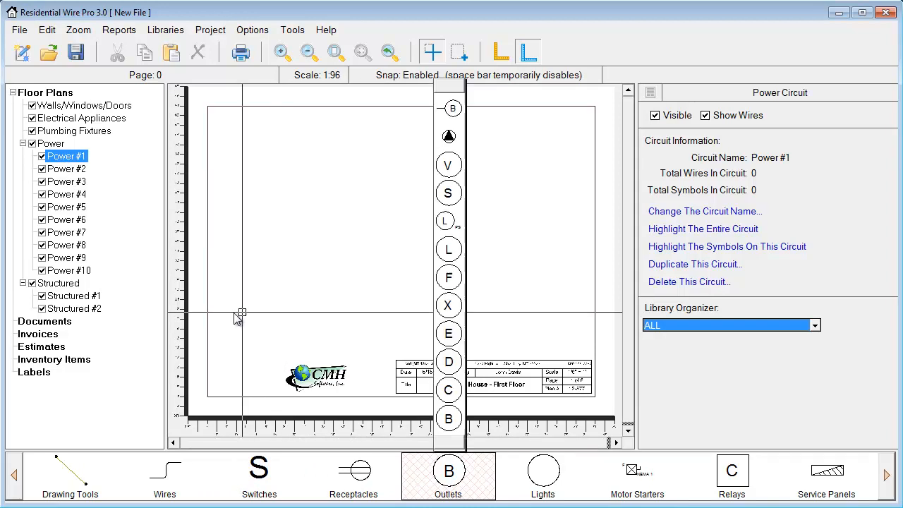
# Step: Look through the symbol categories of the Structured #1 circuit, from the drawing tools to the heaters
pyautogui.click(66, 297)
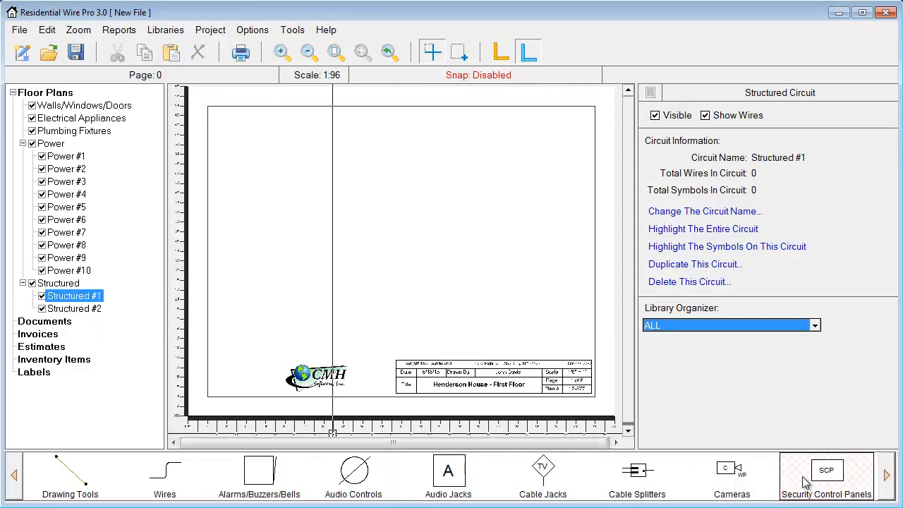
pyautogui.click(886, 478)
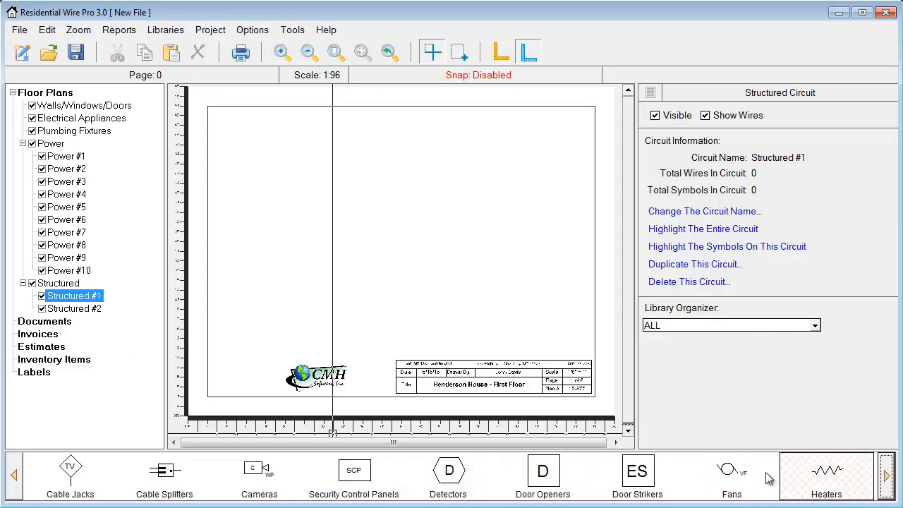
pyautogui.click(15, 479)
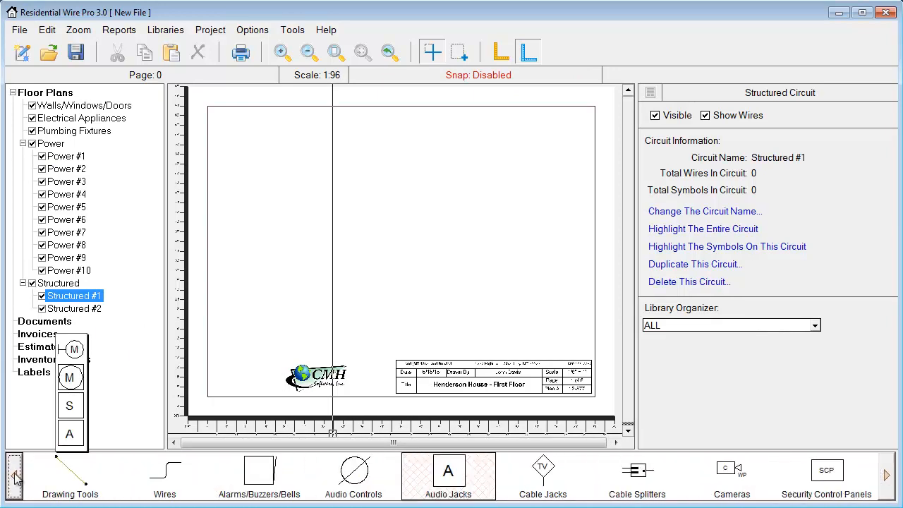
pyautogui.click(70, 474)
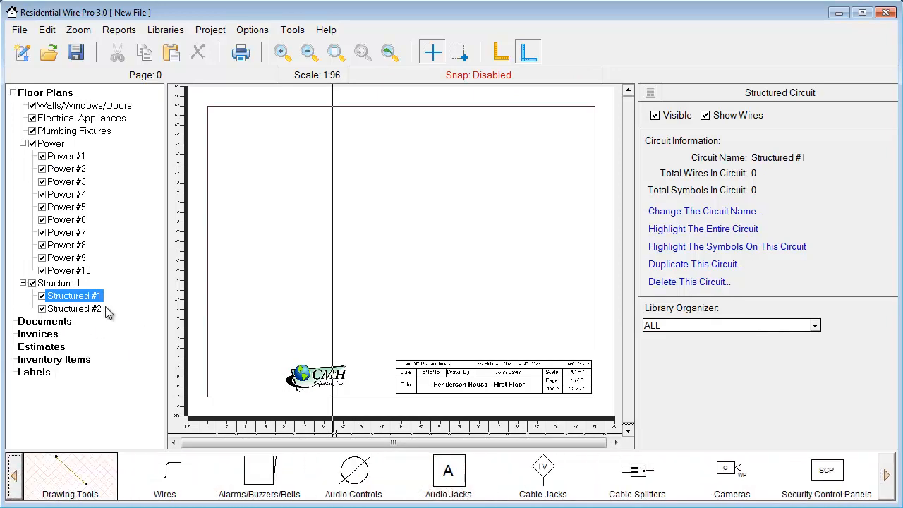
# Step: Switch to the Power #1 circuit and set its library organizer to Common Power
pyautogui.click(63, 160)
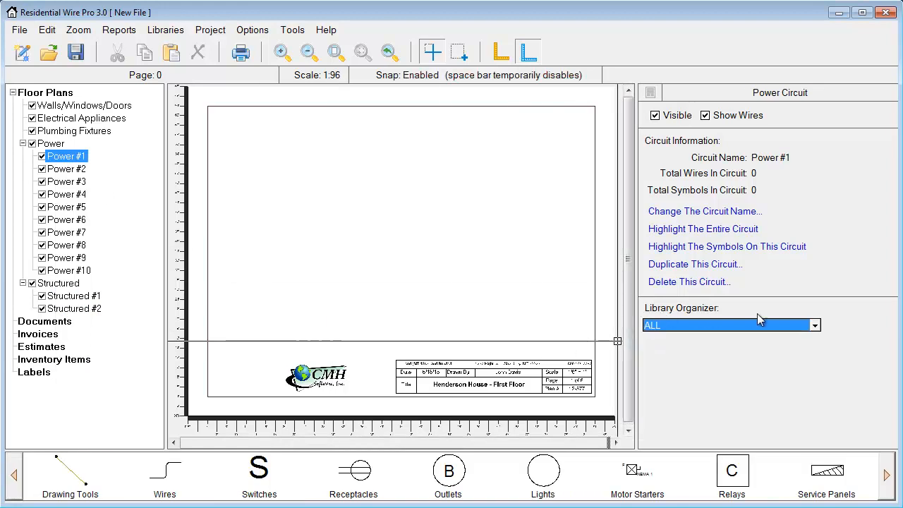
pyautogui.click(816, 326)
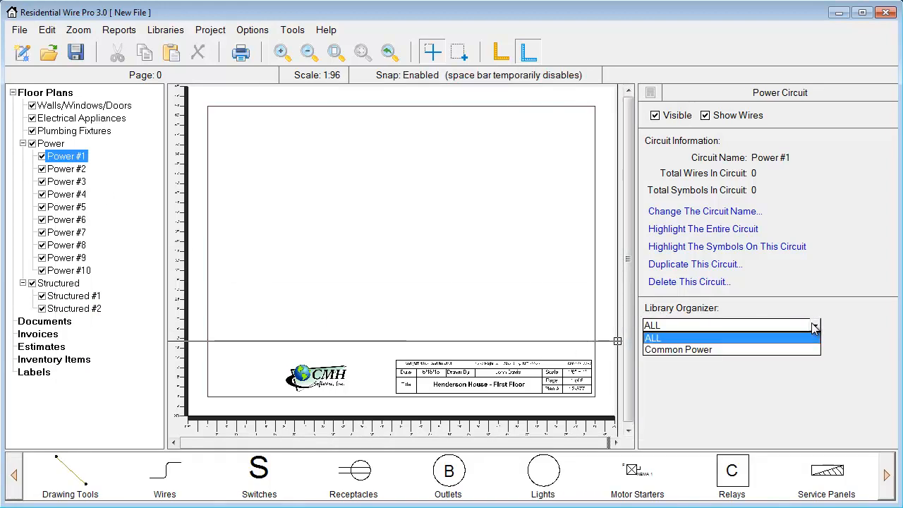
pyautogui.click(659, 349)
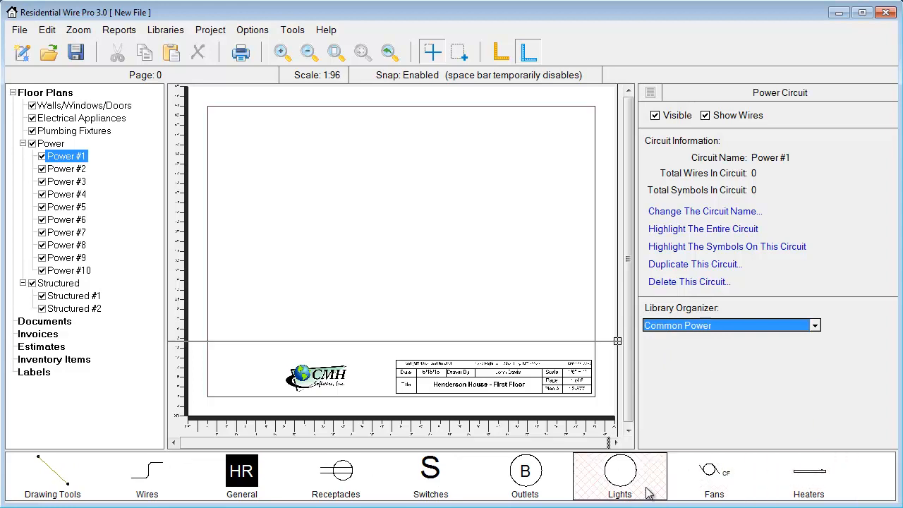
pyautogui.moveTo(621, 482)
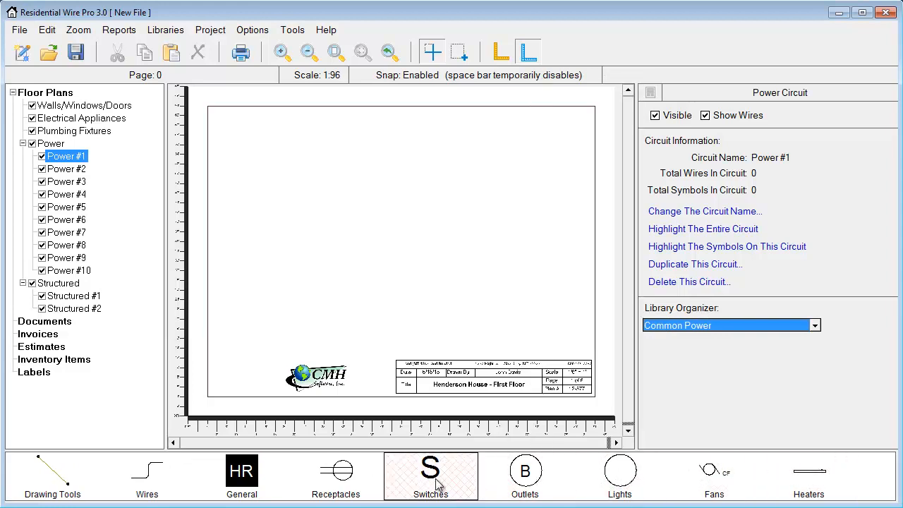
# Step: Examine which symbol libraries belong to the Common Power organizer in the Power library organizer, leaving it unchanged
pyautogui.moveTo(434, 484)
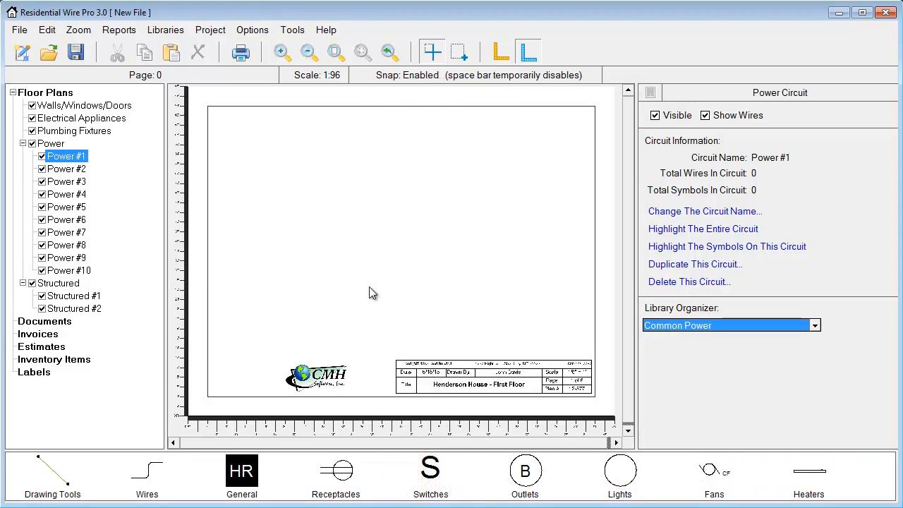
pyautogui.click(165, 29)
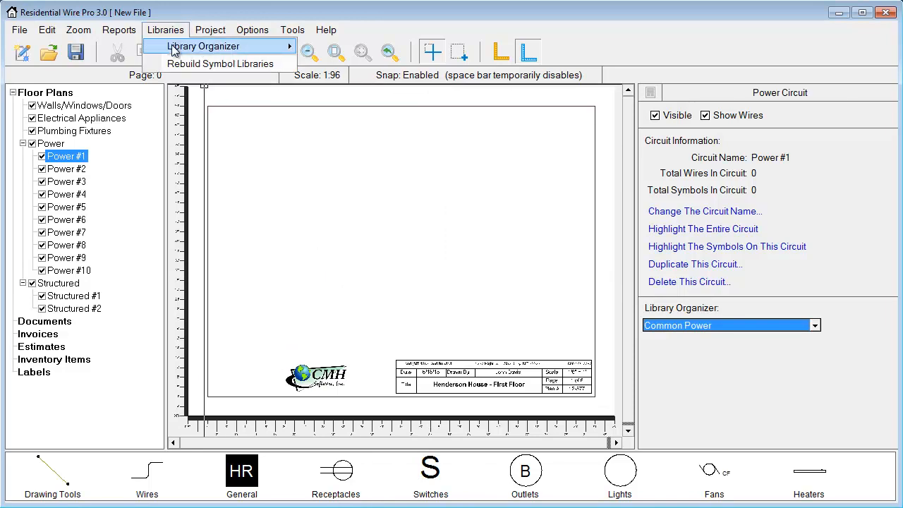
pyautogui.moveTo(175, 48)
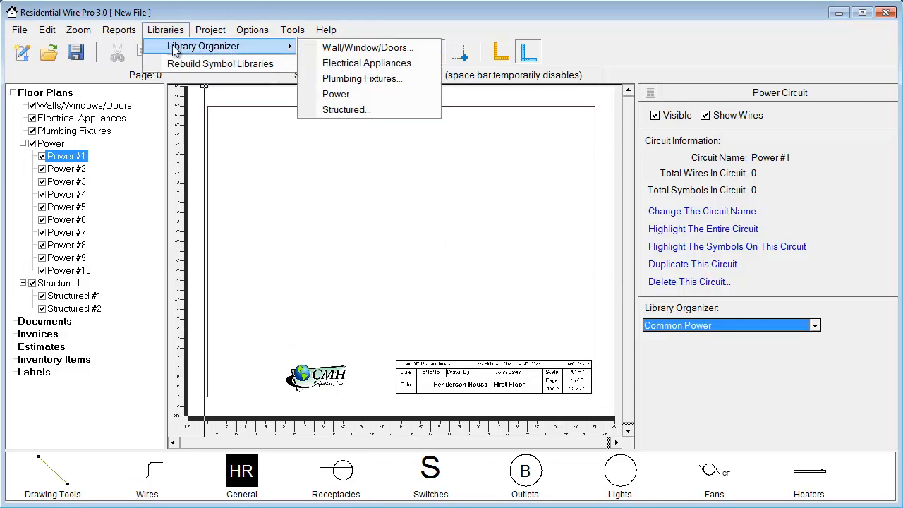
pyautogui.click(325, 94)
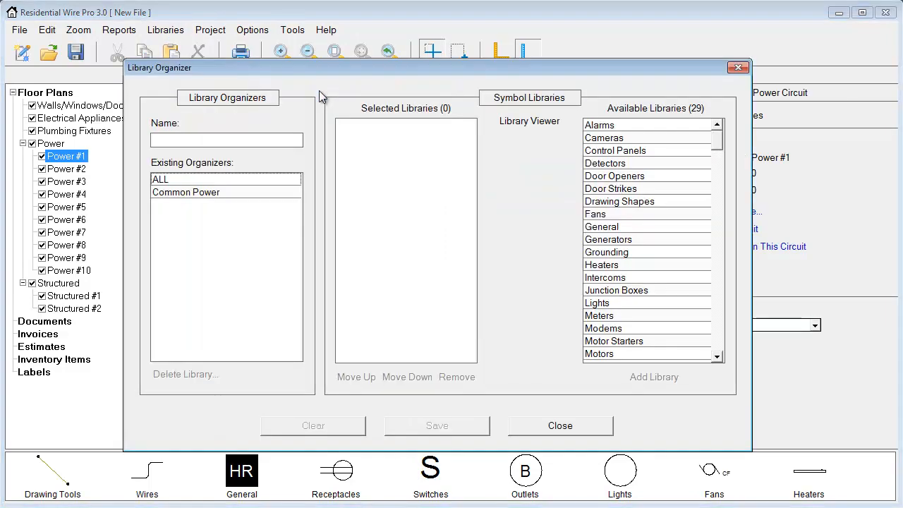
pyautogui.click(192, 192)
pyautogui.click(234, 139)
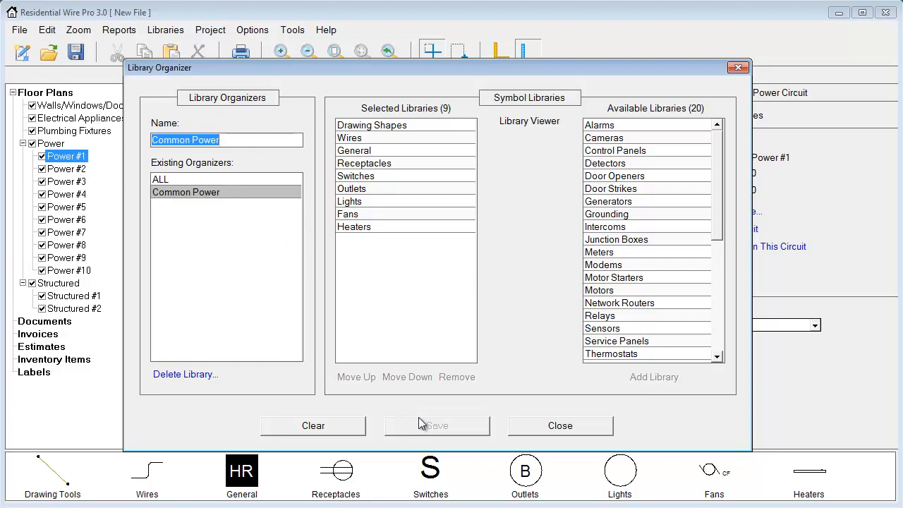
pyautogui.click(530, 428)
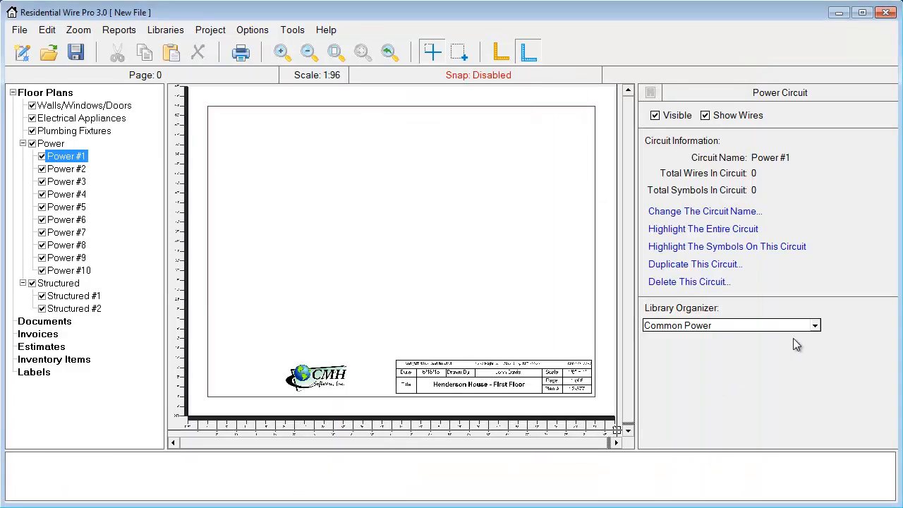
# Step: Reselect the Common Power organizer for the Power #1 circuit and place two Duplex Receptacles side by side on the page
pyautogui.click(815, 327)
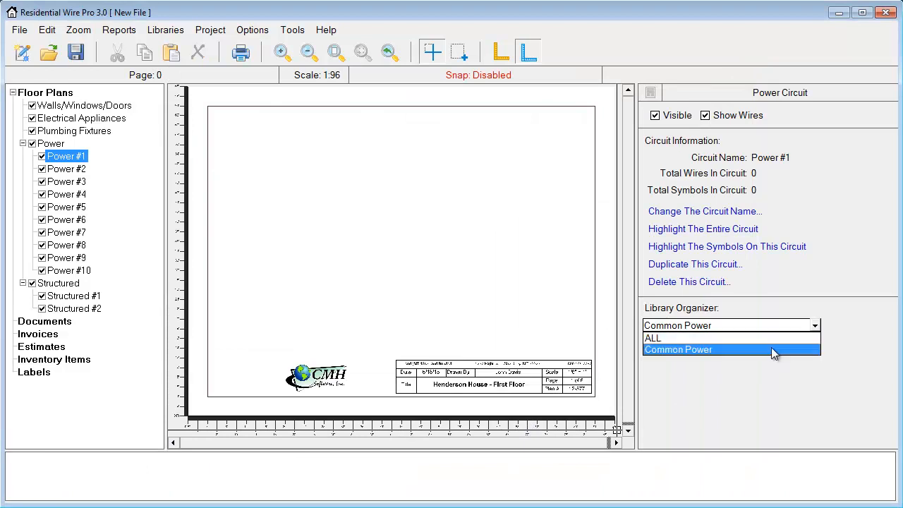
pyautogui.click(678, 348)
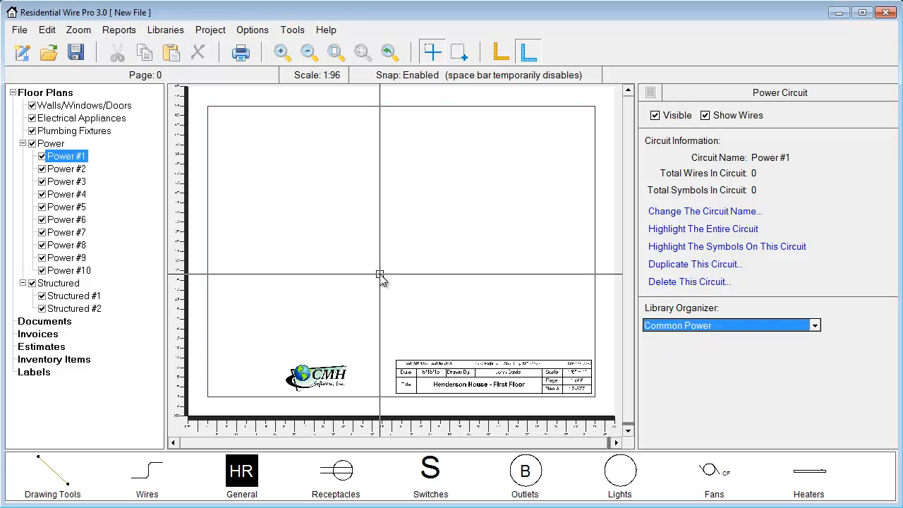
pyautogui.click(344, 478)
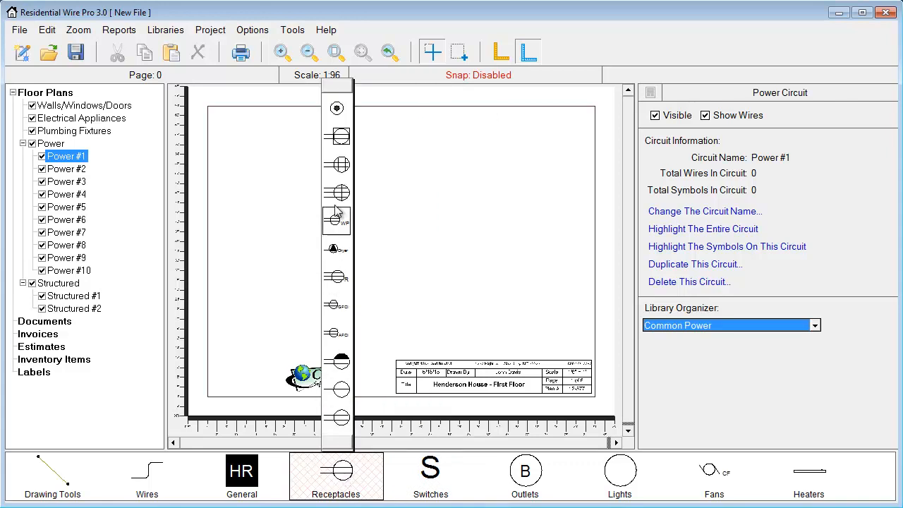
pyautogui.click(340, 87)
pyautogui.click(340, 87)
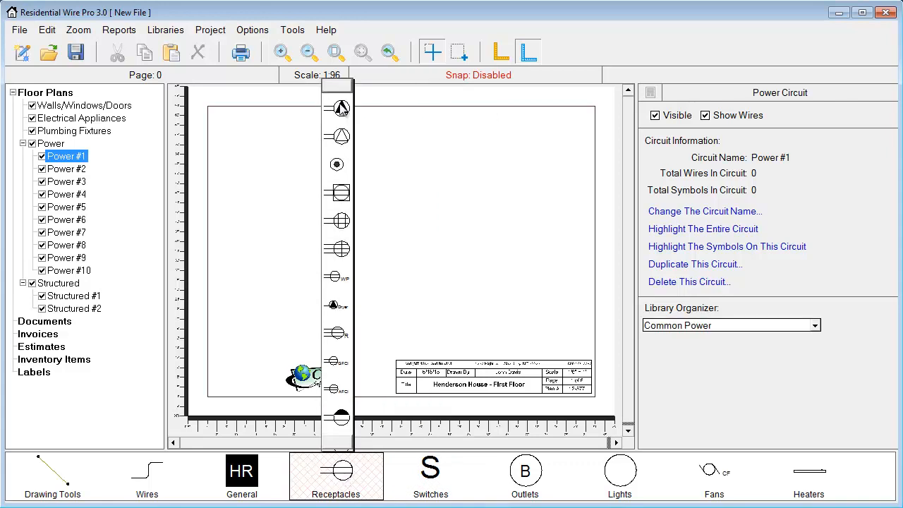
pyautogui.doubleClick(339, 441)
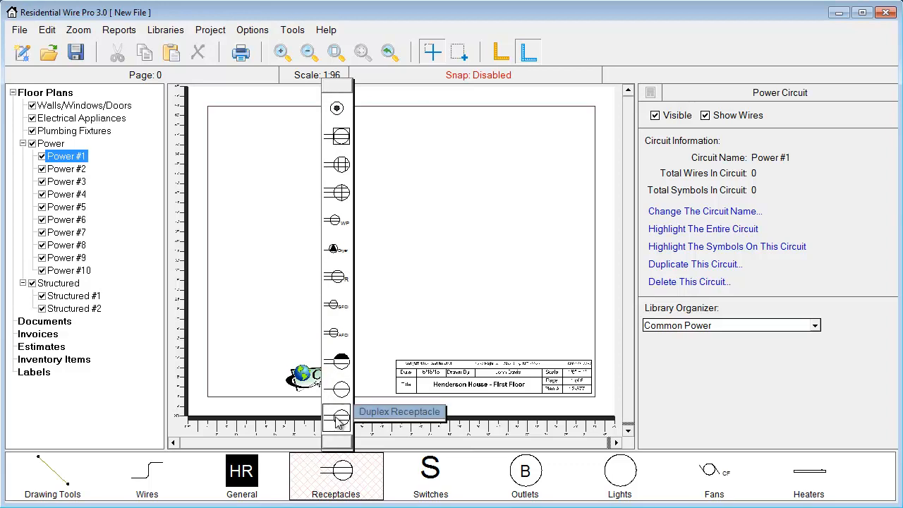
pyautogui.click(339, 422)
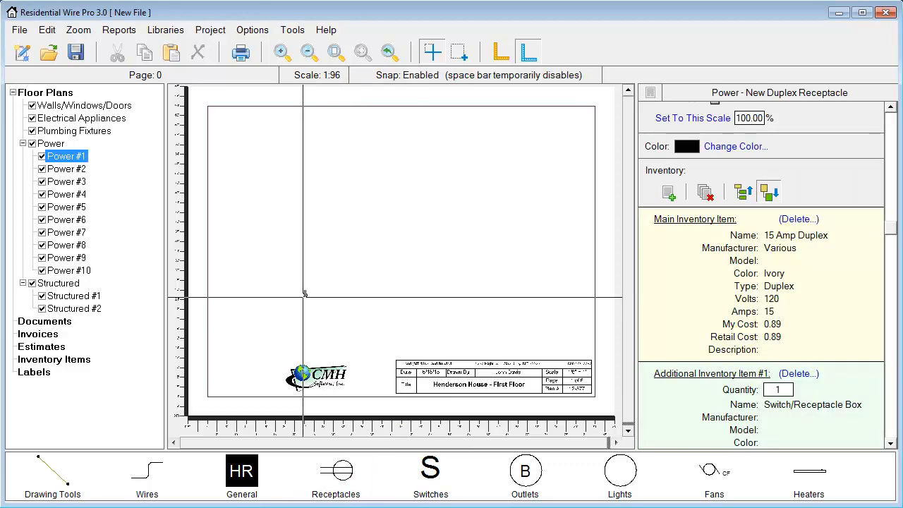
pyautogui.click(304, 274)
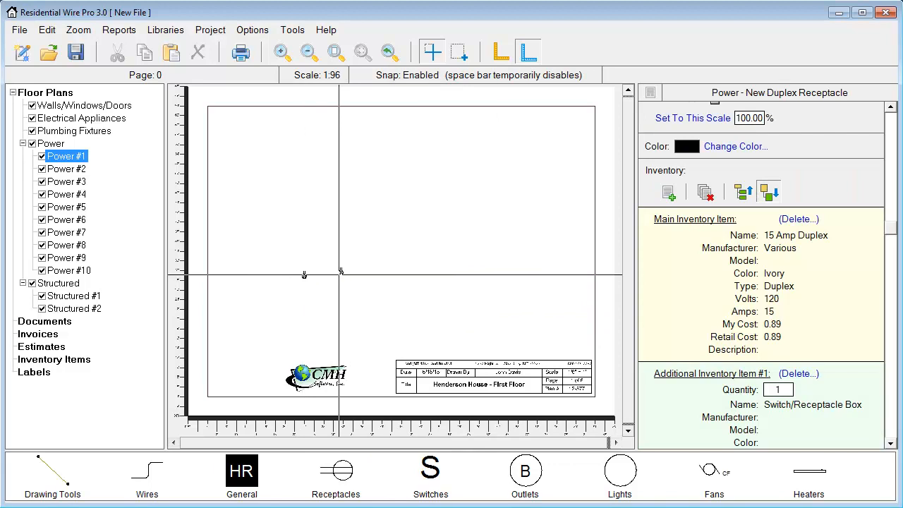
pyautogui.click(337, 278)
# Step: Place a third Duplex Receptacle above and between the two existing ones
pyautogui.scroll(2, 298, 302)
pyautogui.moveTo(306, 300)
pyautogui.mouseDown(button='middle')
pyautogui.moveTo(357, 276)
pyautogui.moveTo(409, 233)
pyautogui.moveTo(381, 314)
pyautogui.mouseUp(button='middle')
pyautogui.scroll(1, 385, 255)
pyautogui.scroll(1, 394, 259)
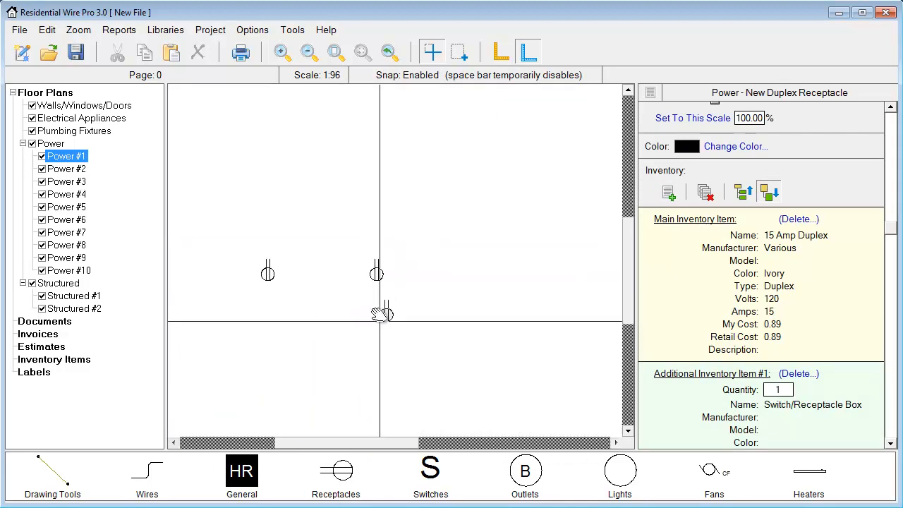
pyautogui.click(298, 186)
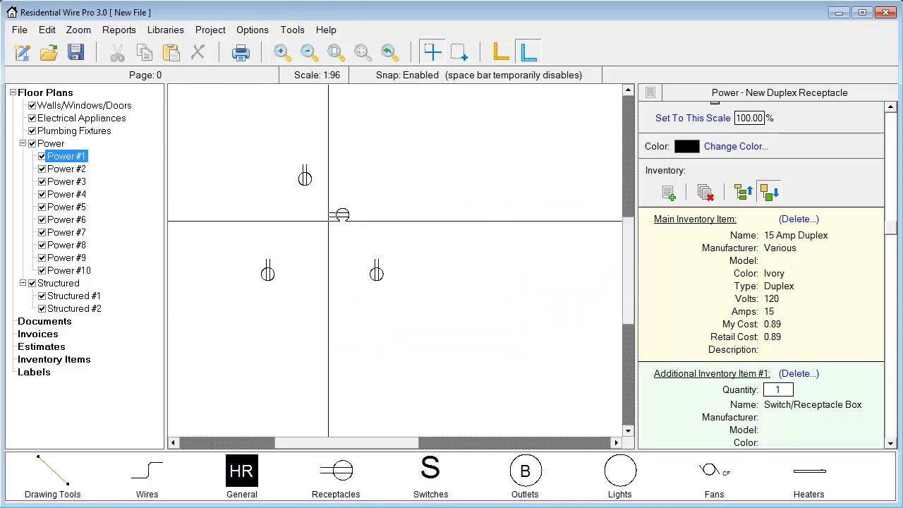
# Step: Rotate the new Duplex Receptacle in 90° increments to 0°, place two one above the other beside the existing three, and end placement
pyautogui.moveTo(887, 237); pyautogui.dragTo(897, 124)
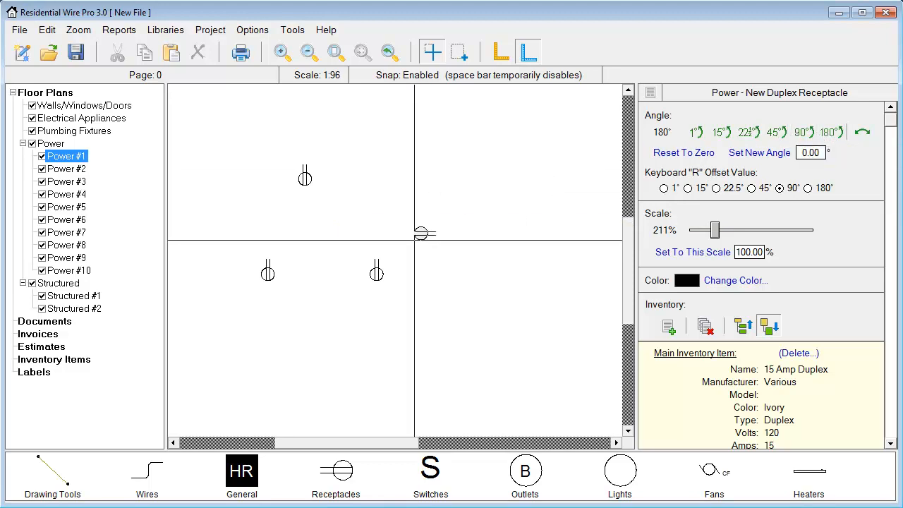
pyautogui.press('r')
pyautogui.press('r')
pyautogui.press('r')
pyautogui.press('r')
pyautogui.press('r')
pyautogui.press('r')
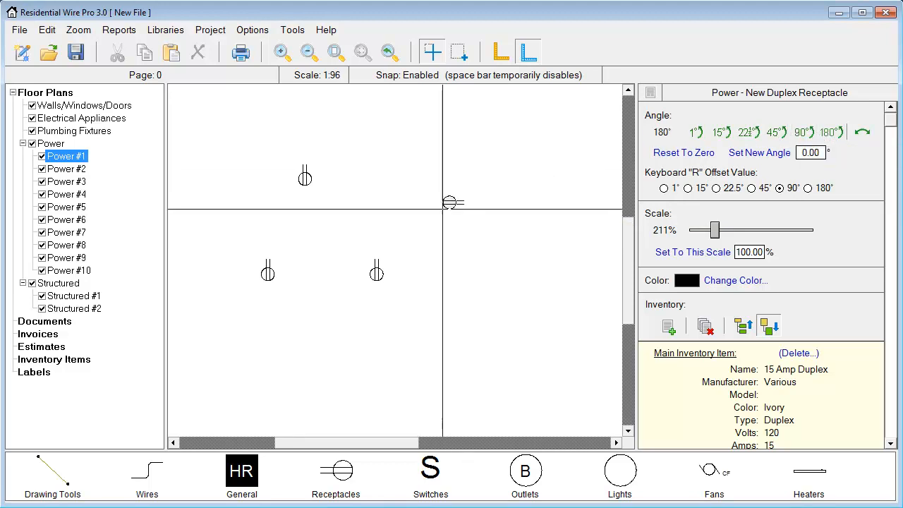
pyautogui.click(464, 175)
pyautogui.click(449, 258)
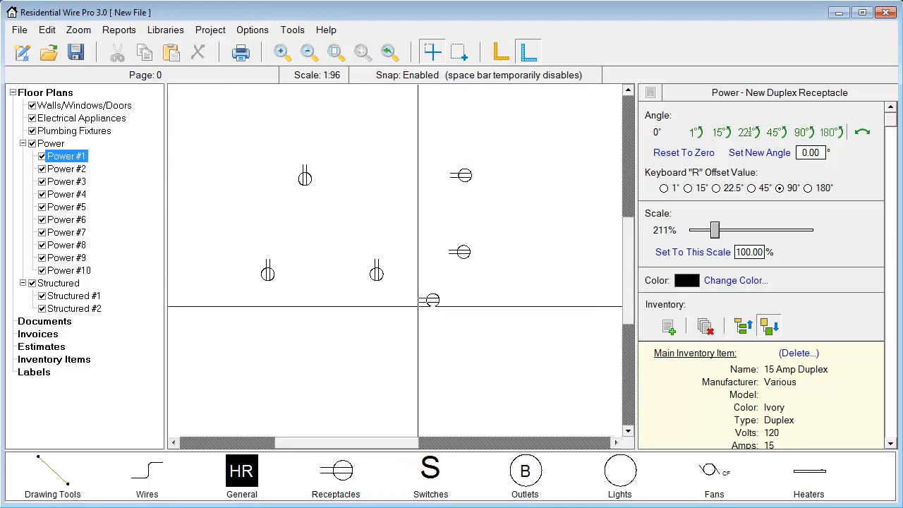
pyautogui.rightClick(366, 202)
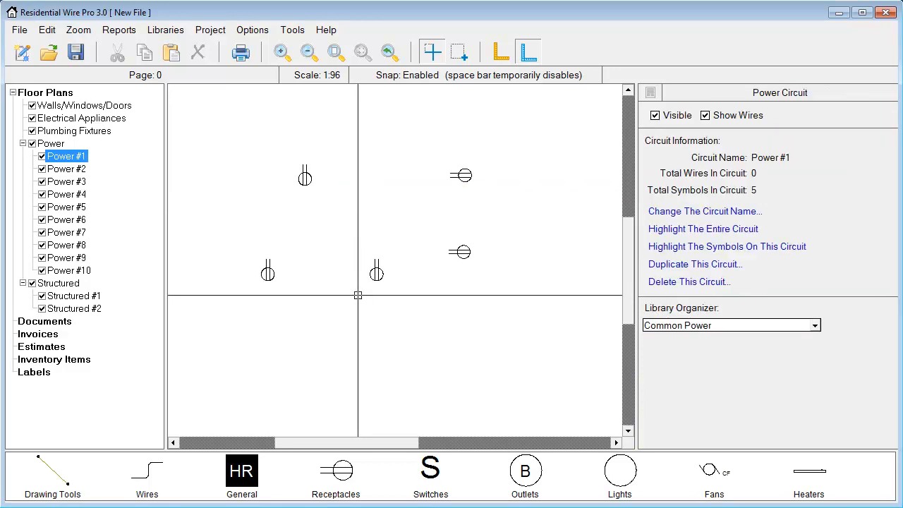
# Step: Place one Single Pole Switch below the rotated receptacles and end placement
pyautogui.click(438, 474)
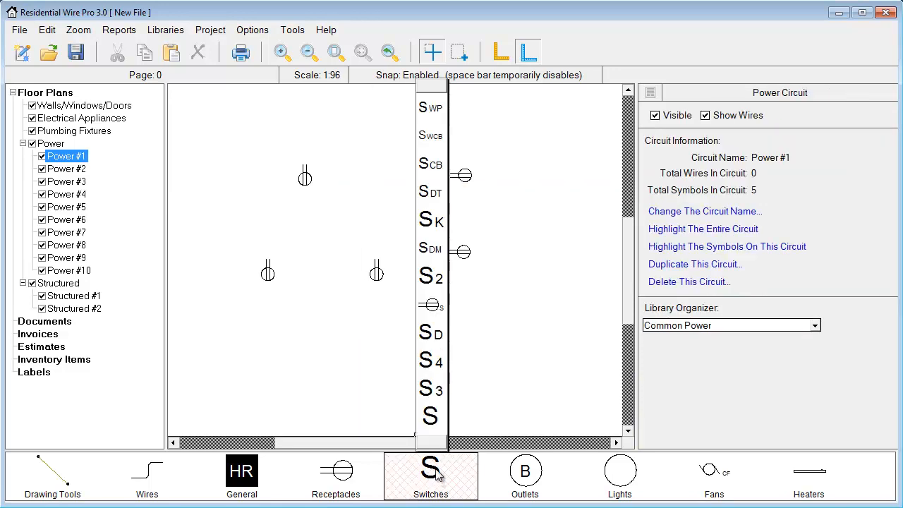
pyautogui.click(430, 418)
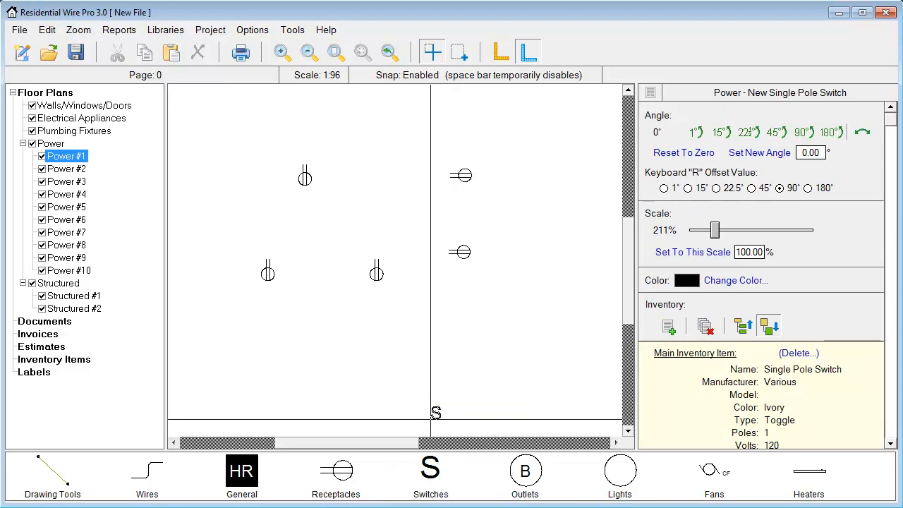
pyautogui.click(485, 335)
pyautogui.rightClick(488, 324)
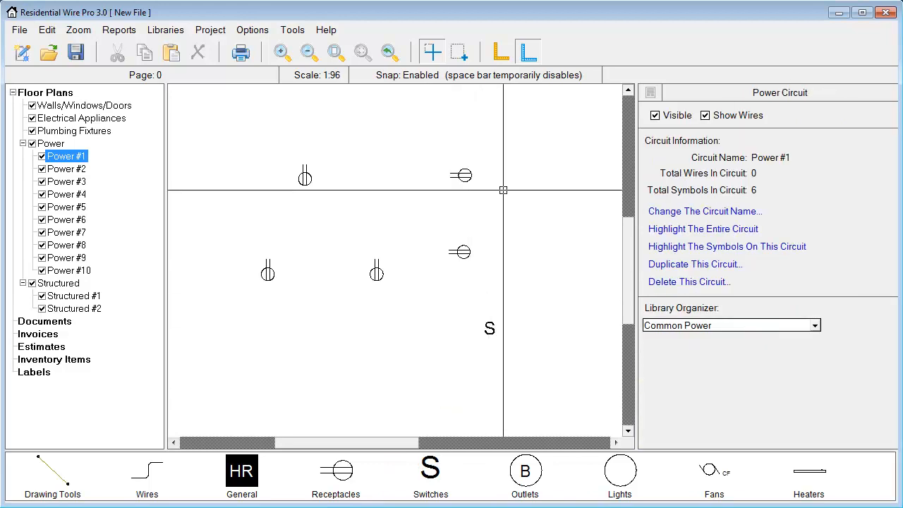
# Step: Change the color of all five receptacles to dark red and deselect them
pyautogui.moveTo(507, 157); pyautogui.dragTo(244, 302)
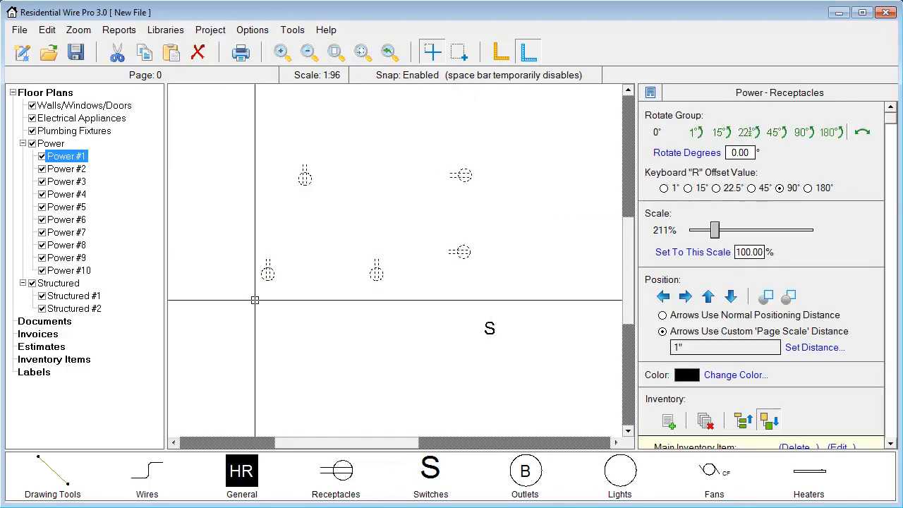
pyautogui.click(735, 376)
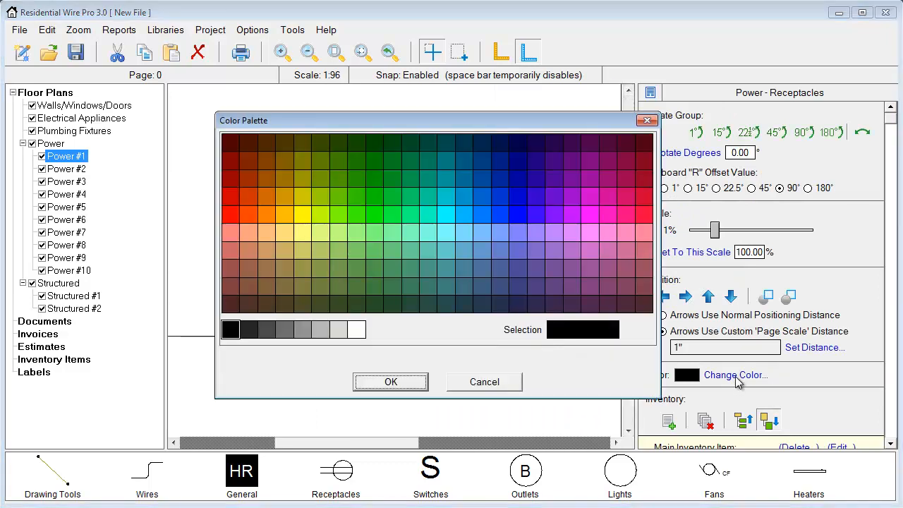
pyautogui.click(237, 185)
pyautogui.click(408, 376)
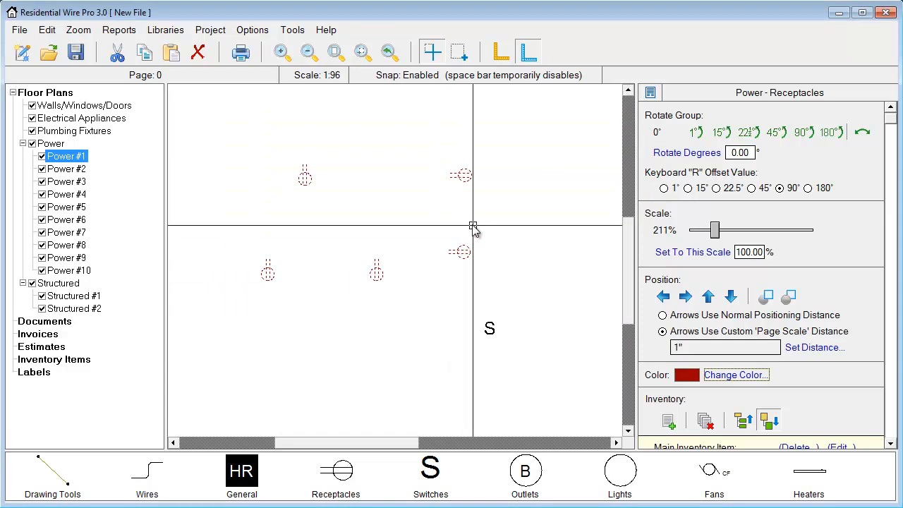
pyautogui.press('Escape')
# Step: Reselect the five receptacles as a group and move them together slightly down and left of their original position
pyautogui.moveTo(237, 154); pyautogui.dragTo(492, 282)
pyautogui.moveTo(249, 137); pyautogui.dragTo(496, 298)
pyautogui.moveTo(462, 251); pyautogui.dragTo(508, 251)
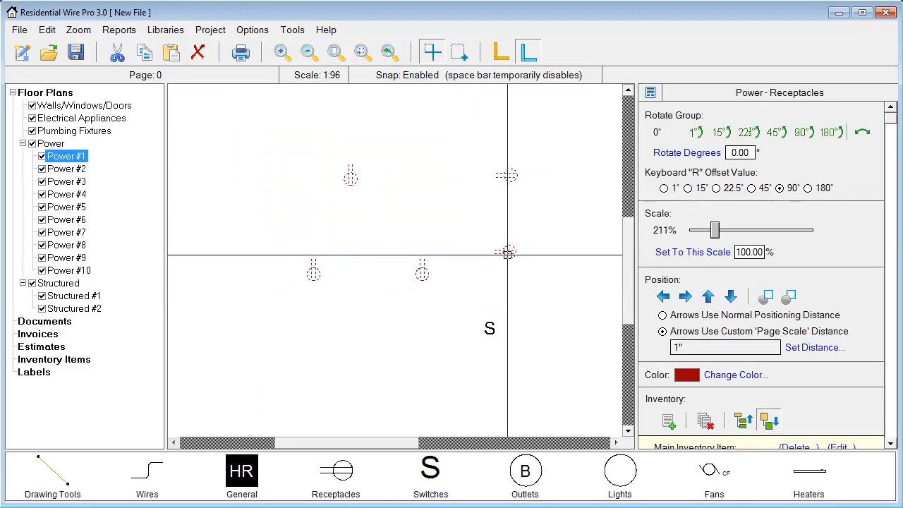
pyautogui.moveTo(510, 252); pyautogui.dragTo(443, 264)
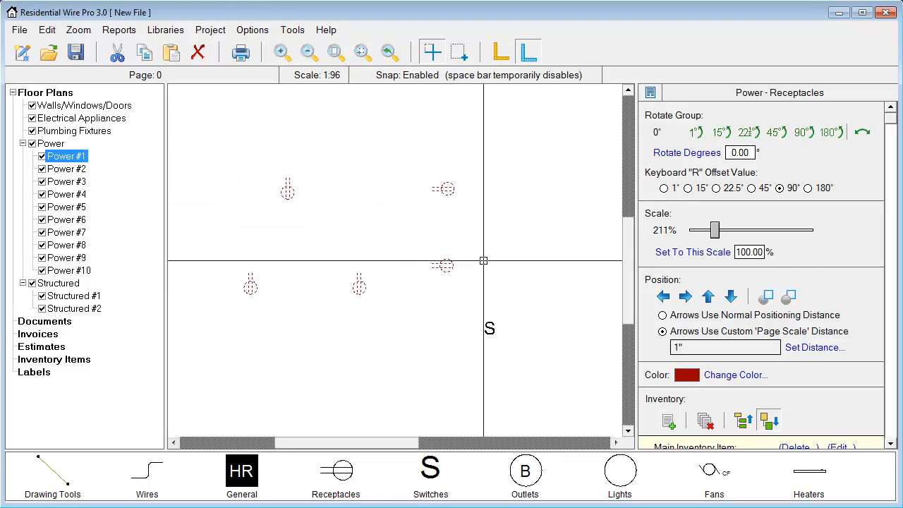
# Step: Copy and paste the five receptacles, position the duplicate group below the originals, and deselect it
pyautogui.click(367, 286)
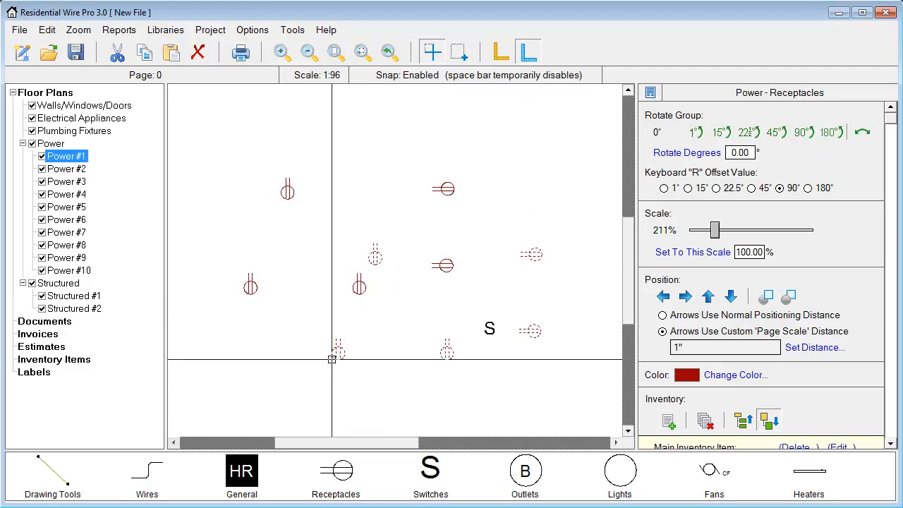
pyautogui.click(45, 31)
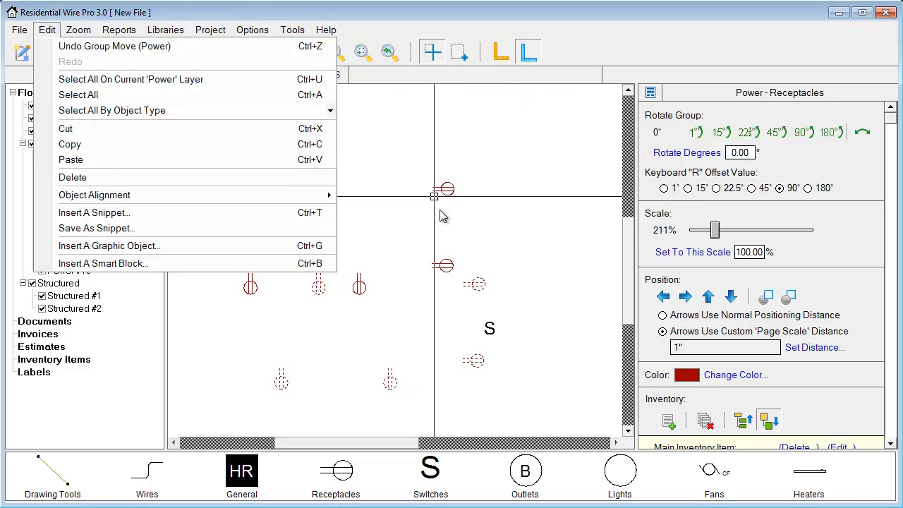
pyautogui.rightClick(480, 289)
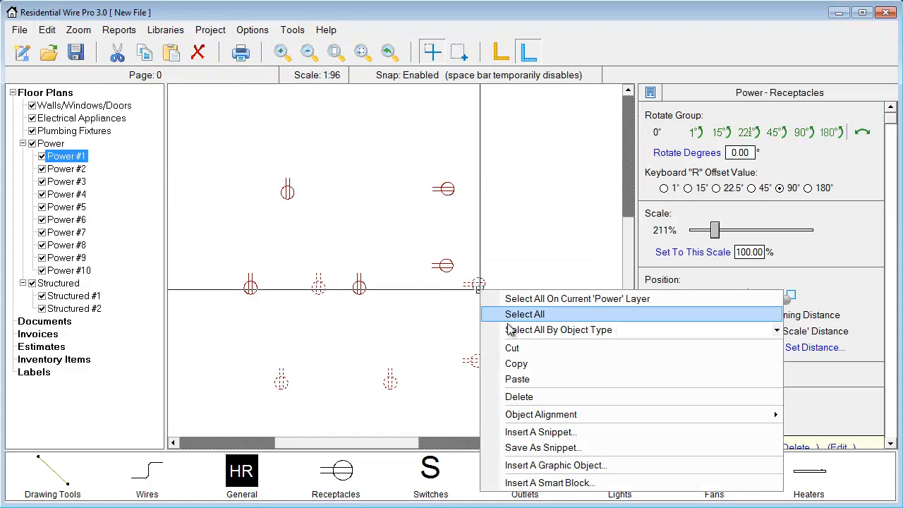
pyautogui.click(419, 342)
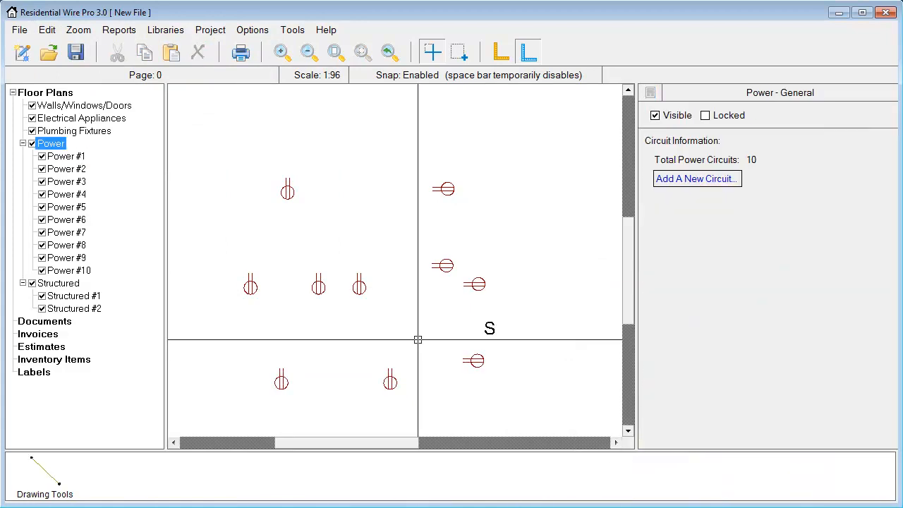
# Step: Make Power #1 active again through its switch symbol and place three Ceiling Light 2 symbols around the upper receptacles
pyautogui.click(490, 329)
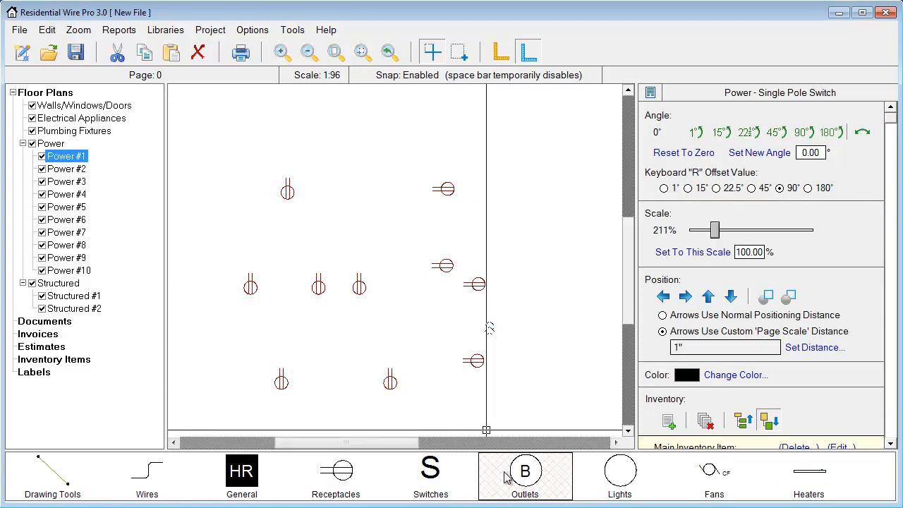
pyautogui.click(620, 471)
pyautogui.click(624, 401)
pyautogui.click(512, 201)
pyautogui.click(366, 201)
pyautogui.click(366, 248)
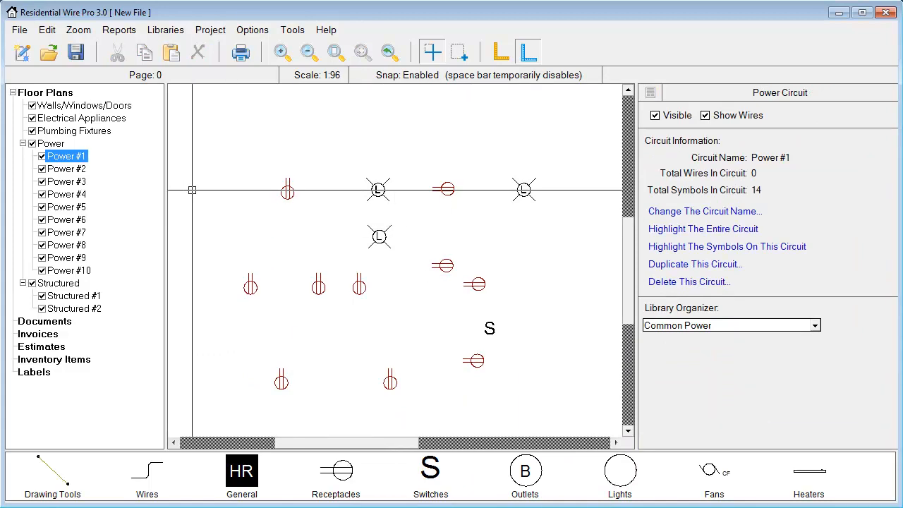
# Step: Select every Duplex Receptacle in the drawing at once by object type
pyautogui.rightClick(213, 136)
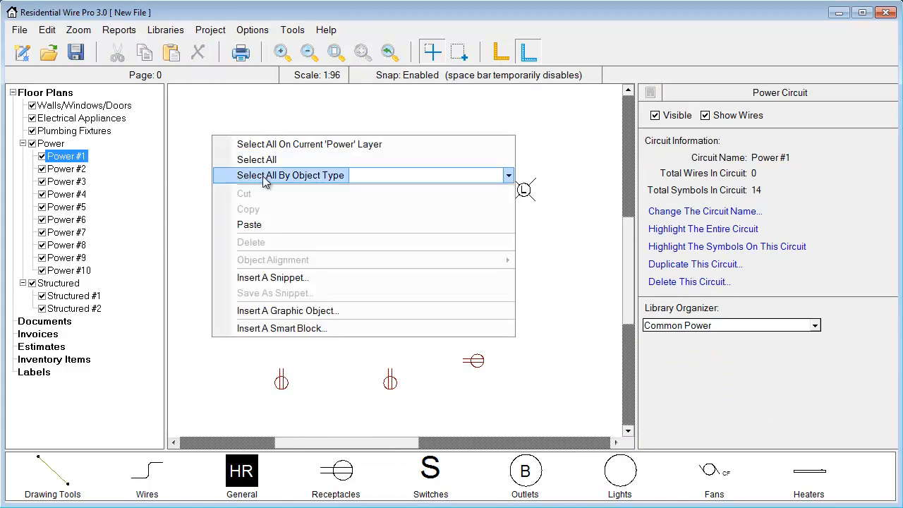
pyautogui.click(509, 177)
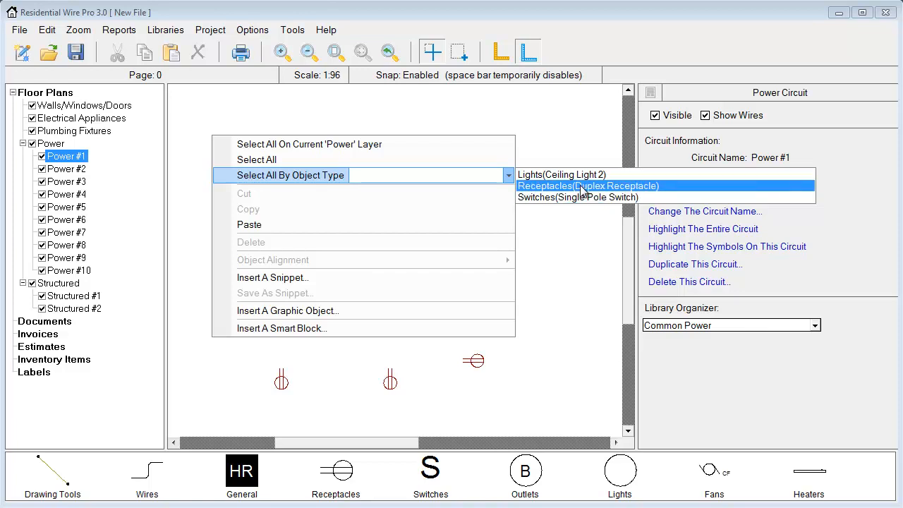
pyautogui.click(545, 186)
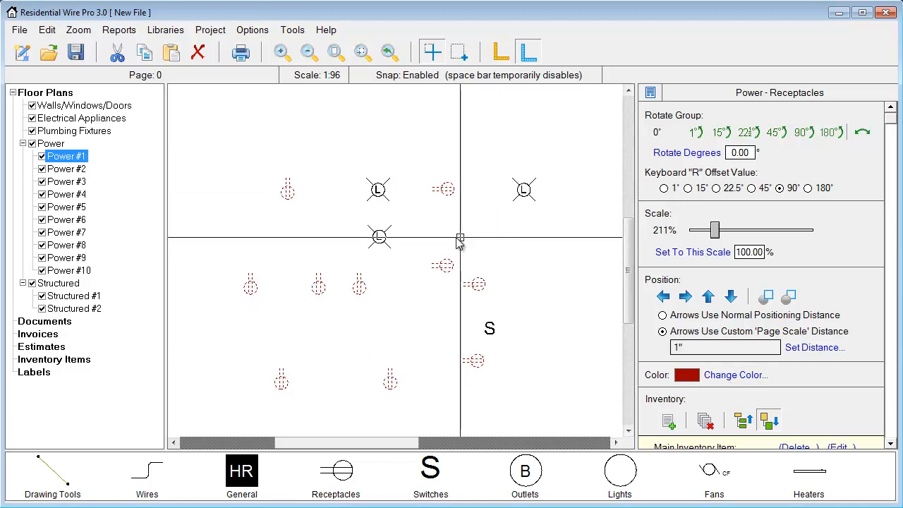
# Step: Activate the Walls/Windows/Doors layer and place two horizontal 6 Inches x 12 Feet stud walls, one below the other
pyautogui.click(51, 143)
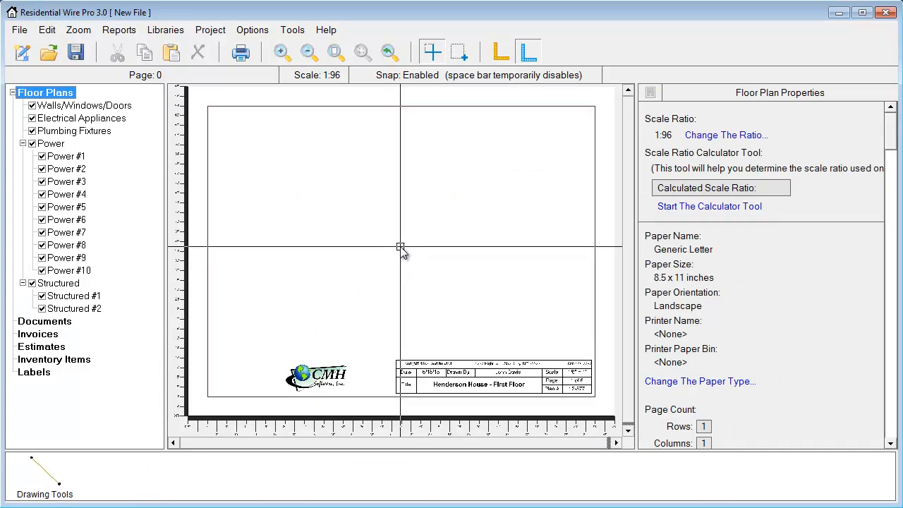
pyautogui.click(91, 108)
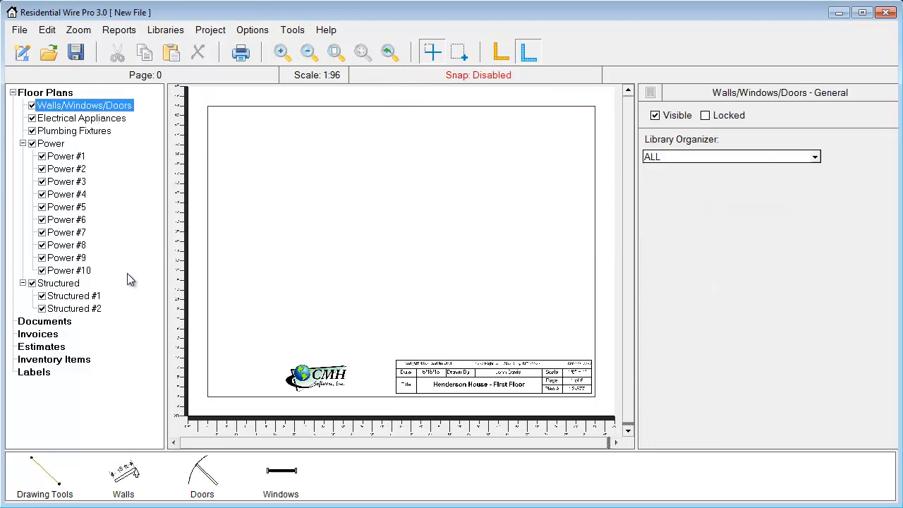
pyautogui.click(126, 470)
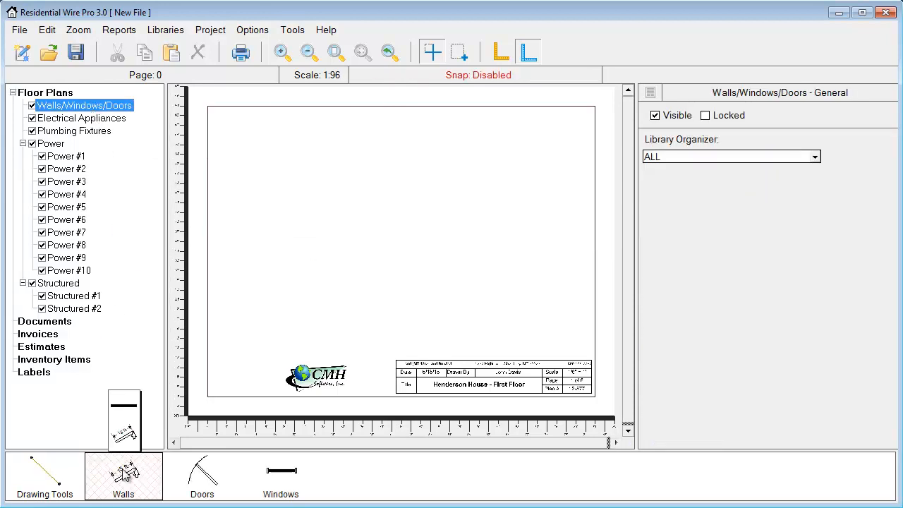
pyautogui.click(124, 406)
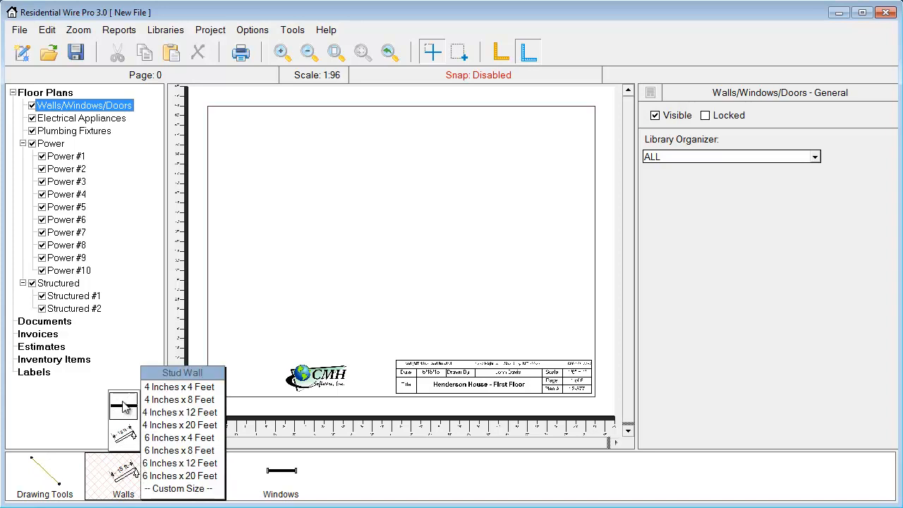
pyautogui.click(168, 464)
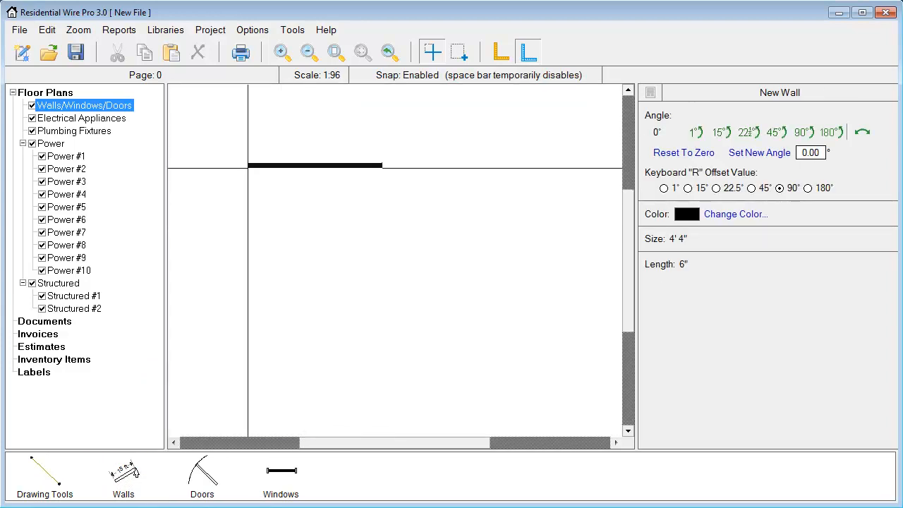
pyautogui.click(208, 120)
pyautogui.click(208, 268)
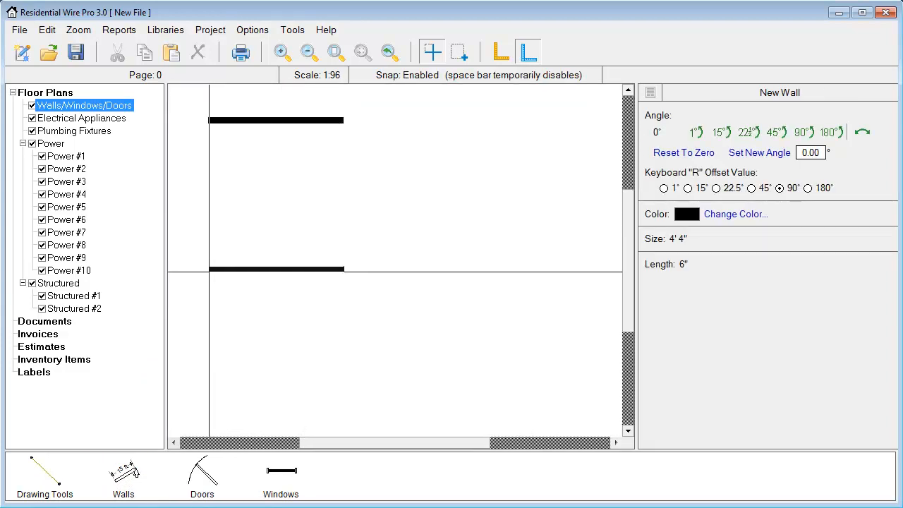
pyautogui.rightClick(295, 177)
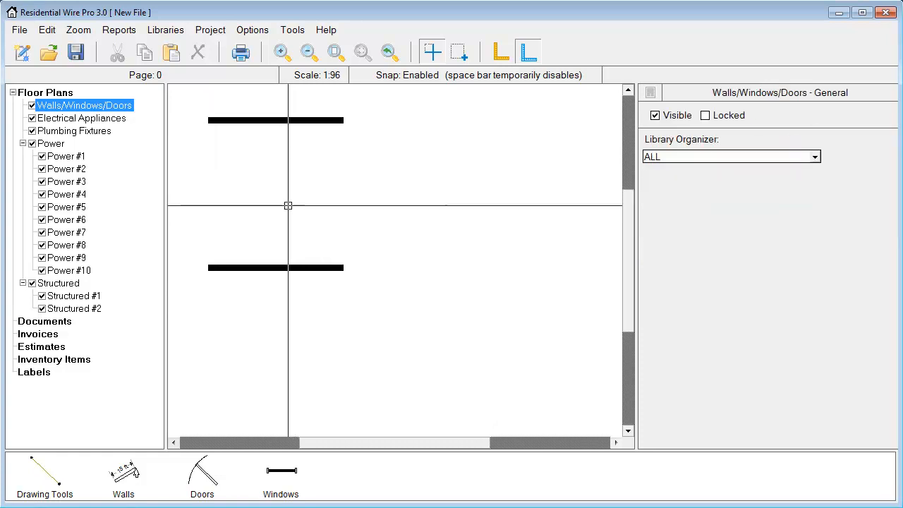
# Step: Set the lower wall's size to 8" and its length to 14', and move it slightly upward
pyautogui.click(273, 267)
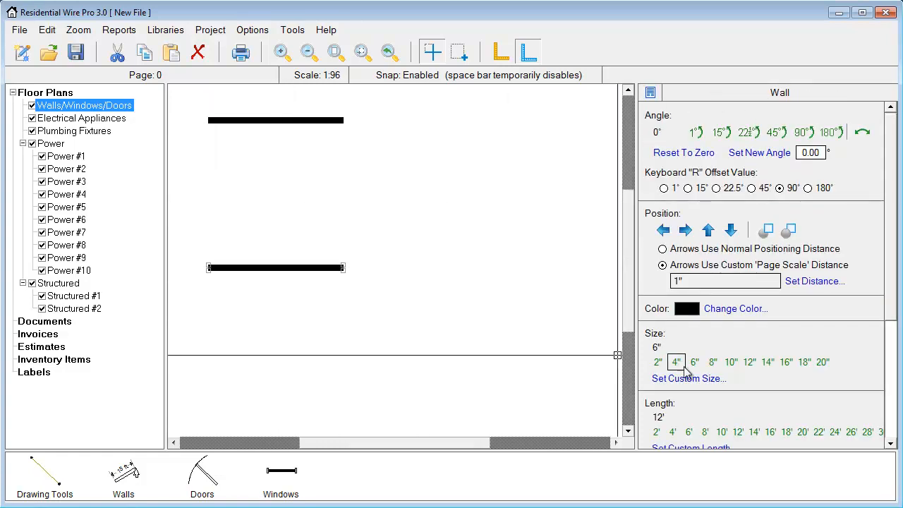
pyautogui.click(712, 362)
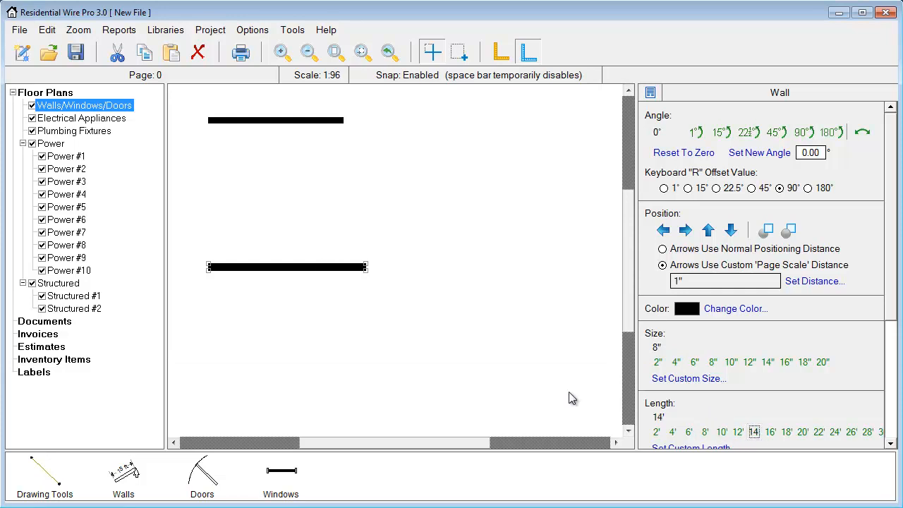
pyautogui.moveTo(283, 266); pyautogui.dragTo(291, 260)
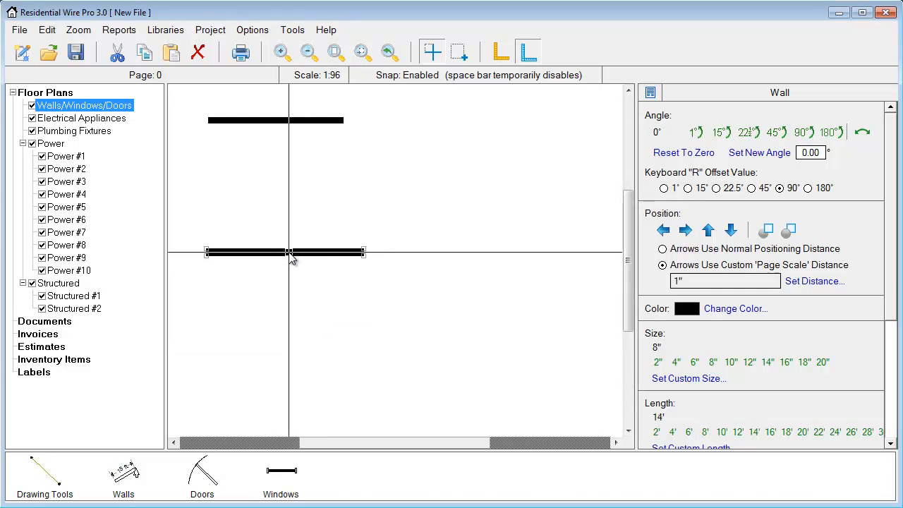
# Step: Rotate the 14' wall to 270°, join it to the left end of the upper wall as a corner, and deselect it
pyautogui.press('r')
pyautogui.press('r')
pyautogui.press('r')
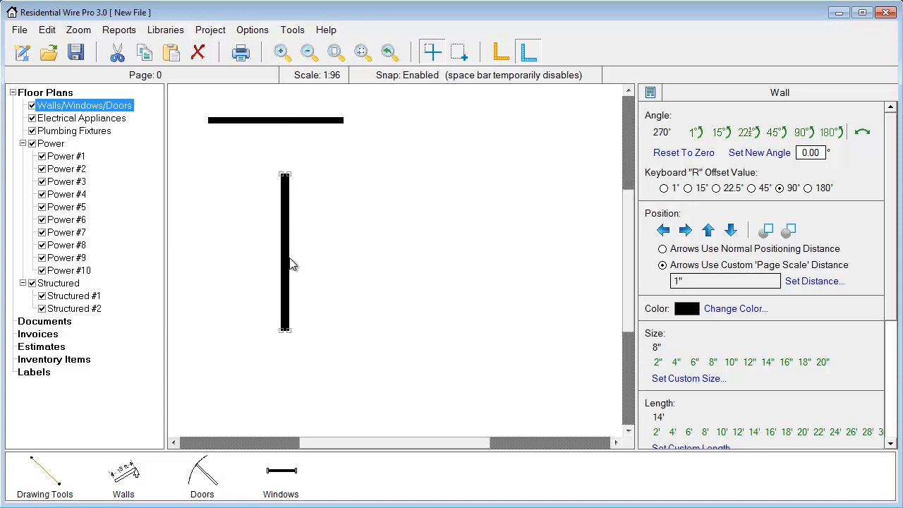
pyautogui.moveTo(279, 245); pyautogui.dragTo(204, 195)
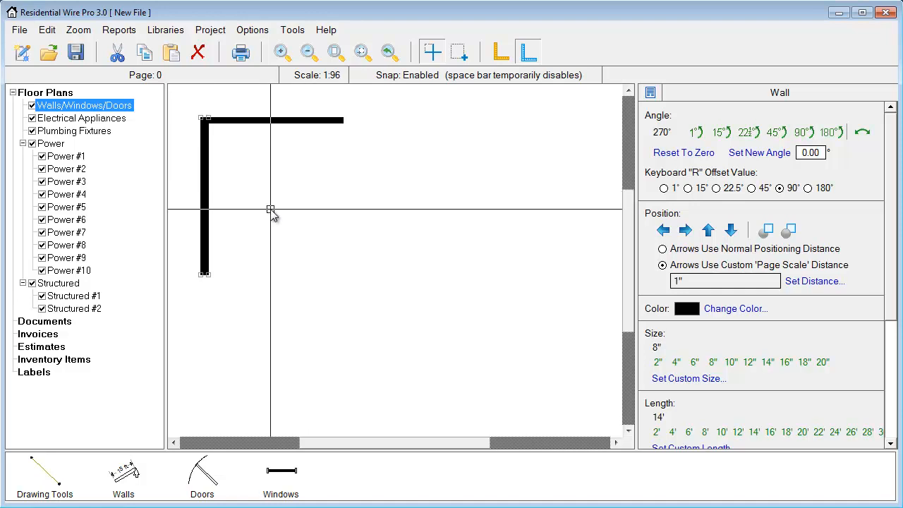
pyautogui.click(274, 172)
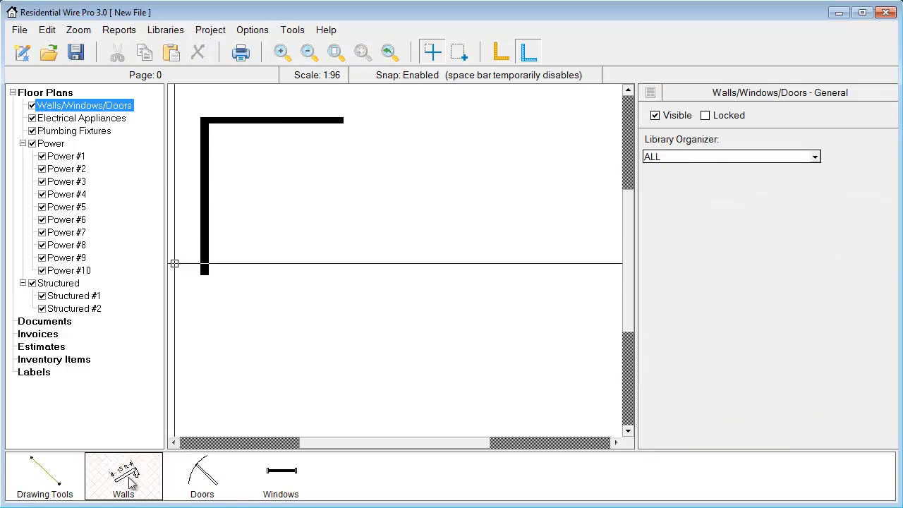
# Step: Draw a vertical stud wall upward below the corner walls in 45 degree angle mode, with a length of 15'
pyautogui.click(130, 438)
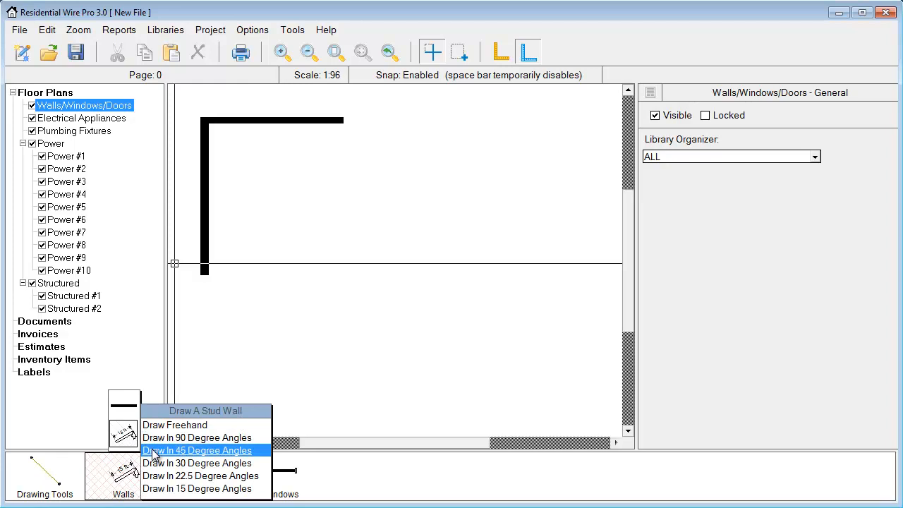
pyautogui.click(154, 451)
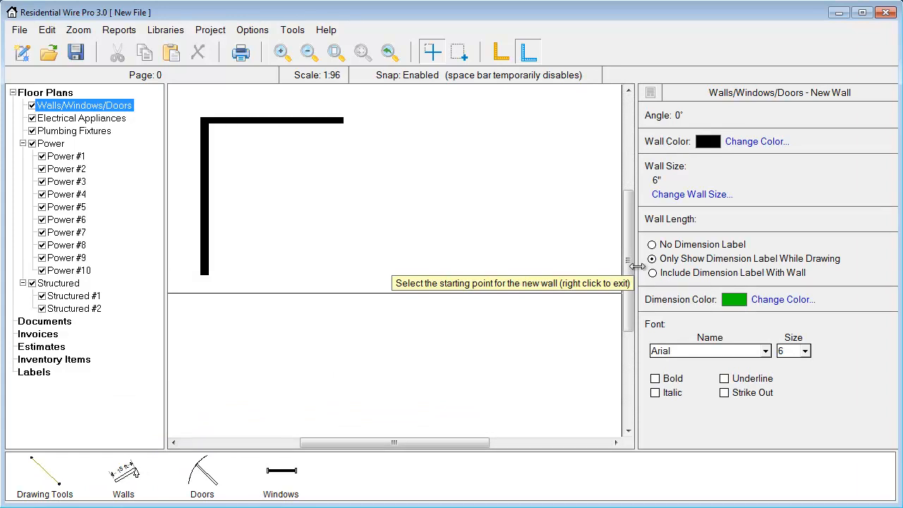
pyautogui.click(257, 398)
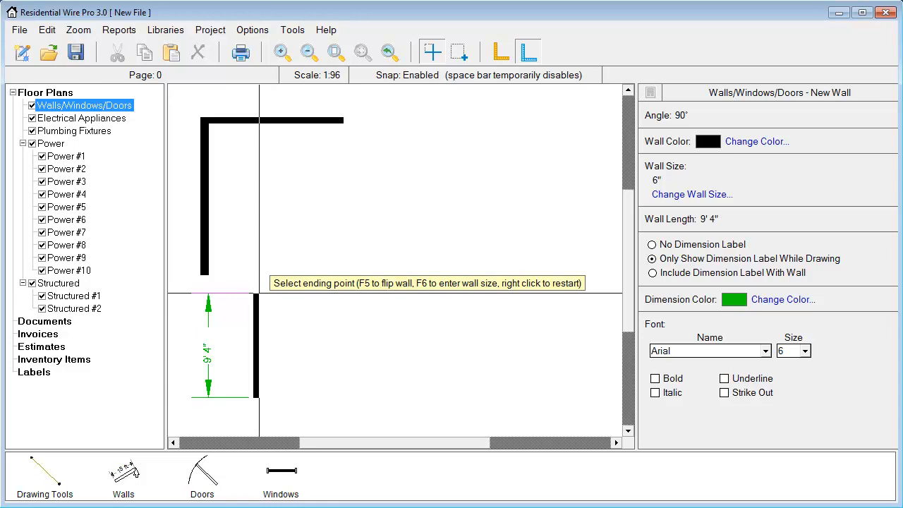
pyautogui.press('F6')
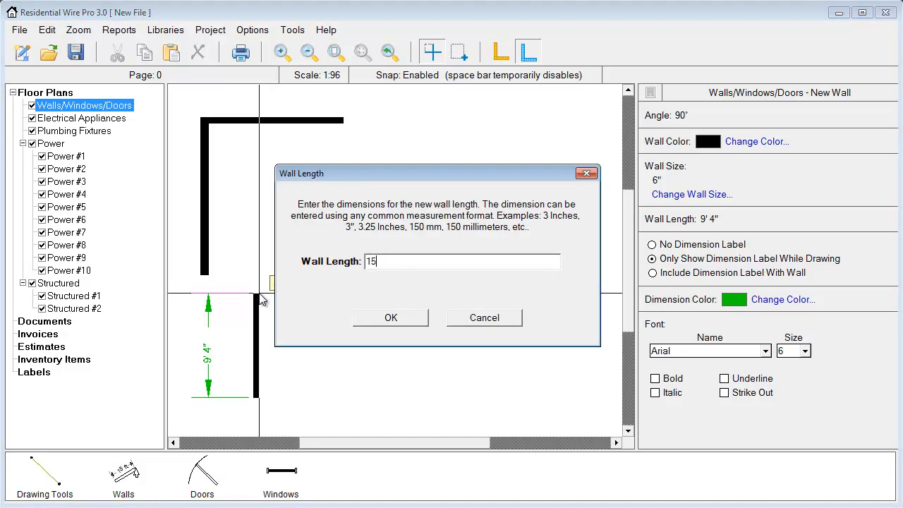
pyautogui.click(376, 319)
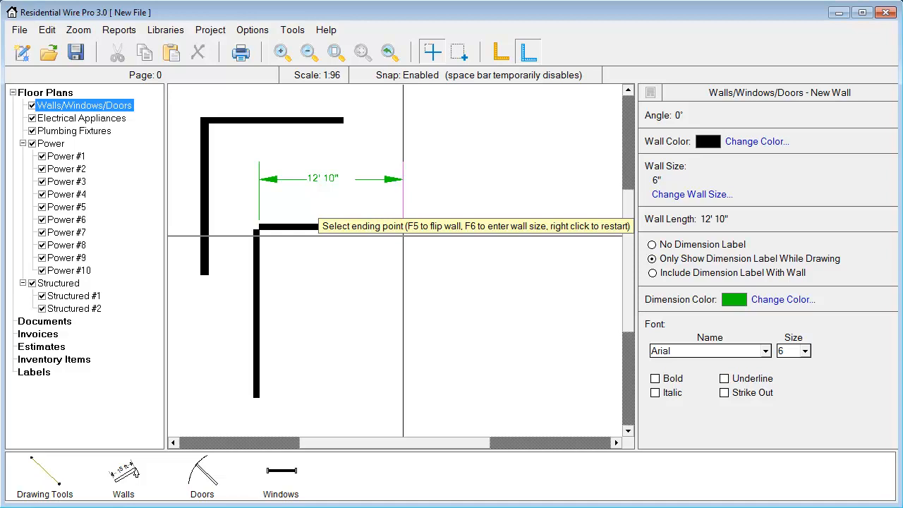
# Step: Draw an 18' horizontal wall rightward from the top of the 15' wall, flipped so the corner closes flush
pyautogui.press('F5')
pyautogui.press('F5')
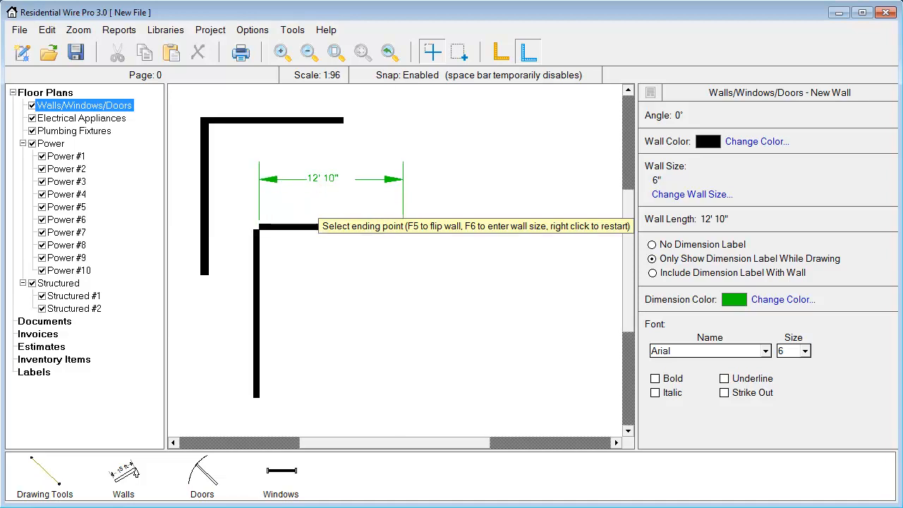
pyautogui.press('F5')
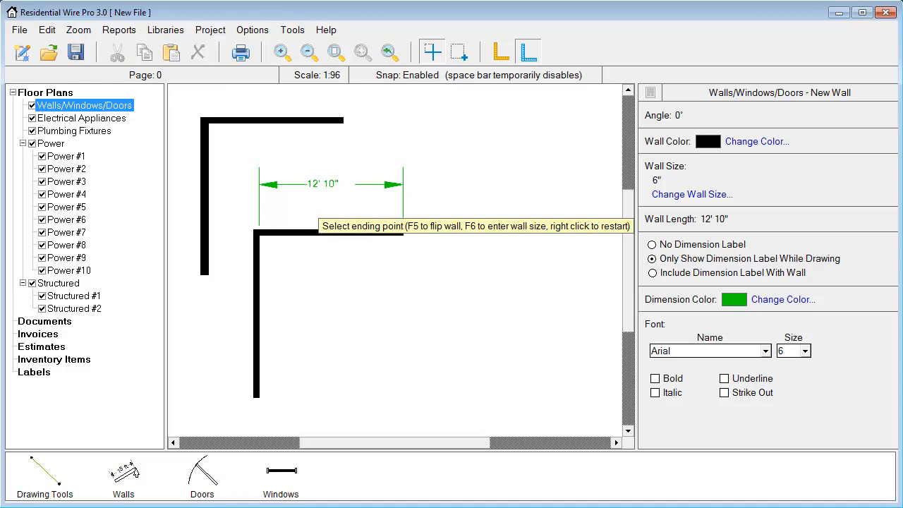
pyautogui.press('F6')
pyautogui.write('18')
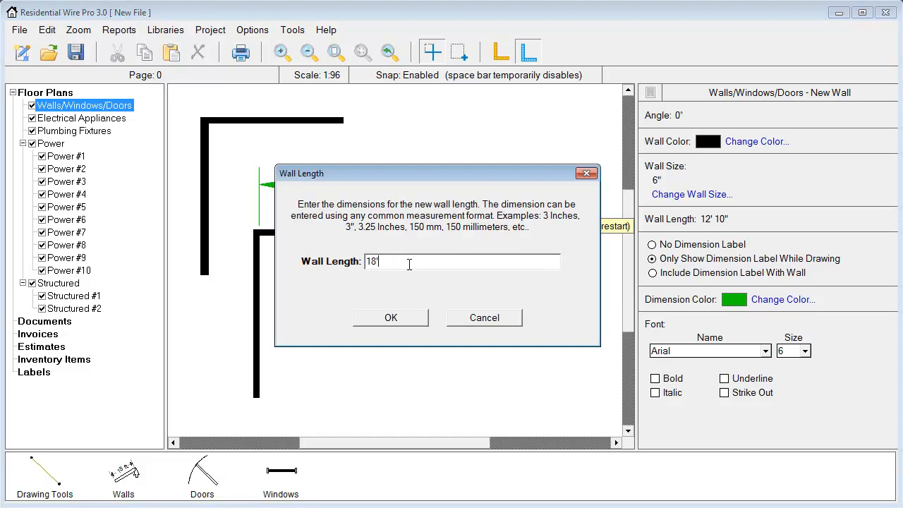
pyautogui.click(410, 318)
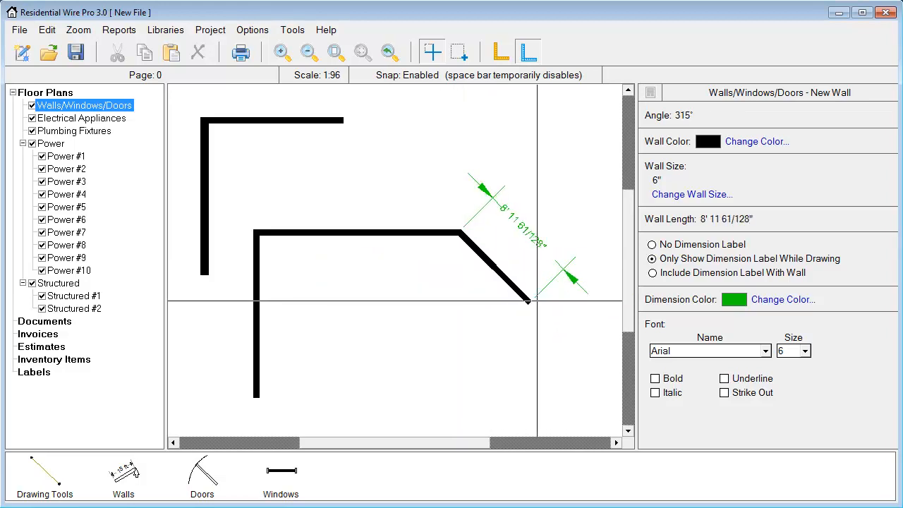
# Step: Close the room with a diagonal wall about 9' long, a vertical wall about 8' 7" and a bottom wall about 24' 8"
pyautogui.click(532, 301)
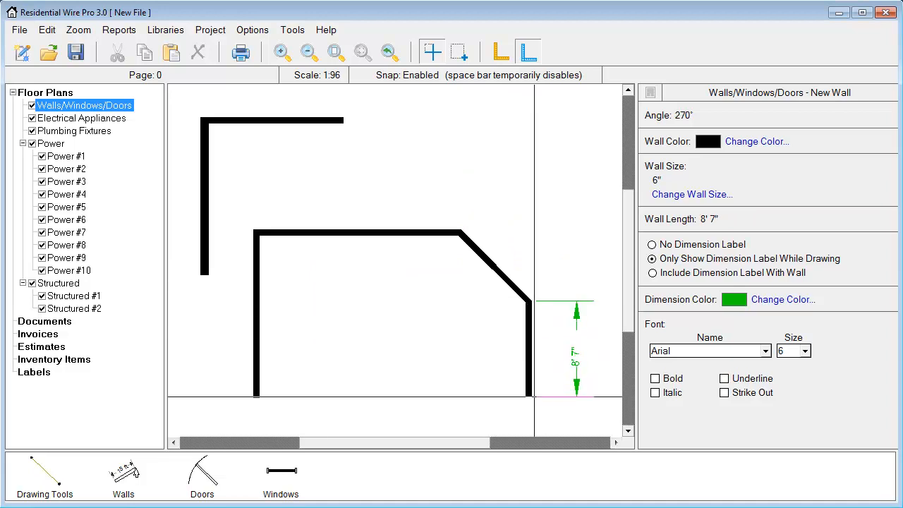
pyautogui.click(535, 398)
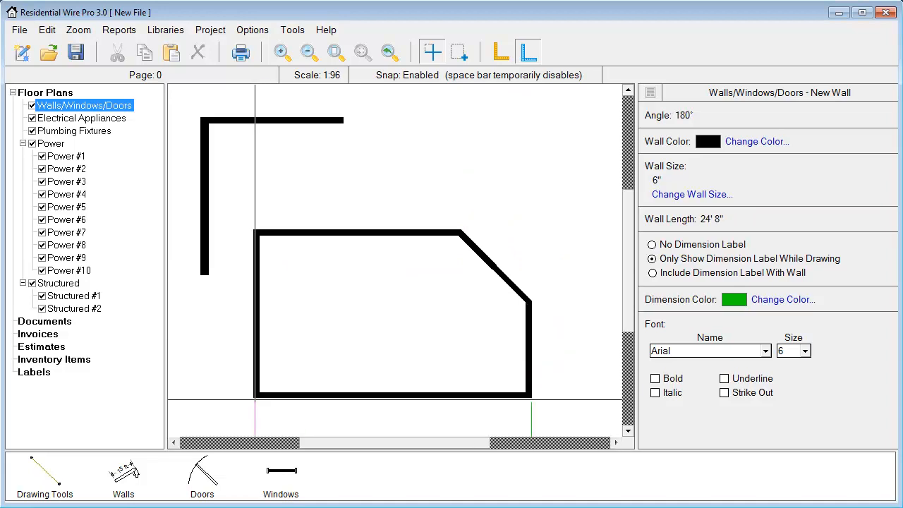
pyautogui.click(254, 397)
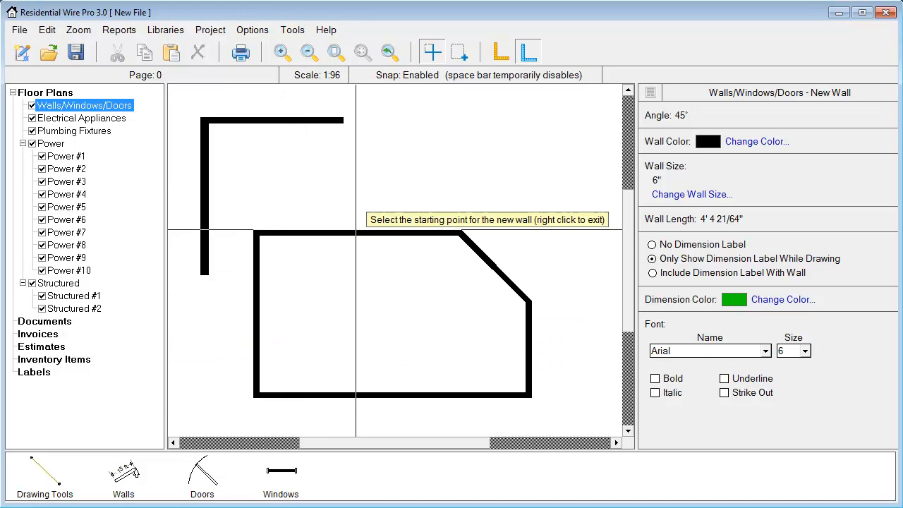
# Step: Draw a small three-walled rectangular room on top of the room's 18' wall, and exit wall drawing
pyautogui.click(356, 231)
pyautogui.click(358, 141)
pyautogui.click(429, 141)
pyautogui.click(430, 232)
pyautogui.rightClick(441, 196)
pyautogui.rightClick(462, 188)
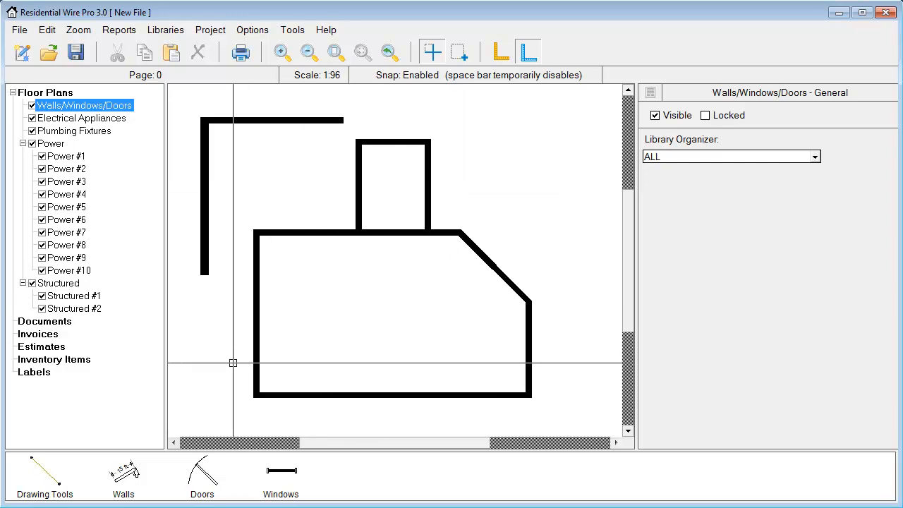
# Step: Place a (Standard) 36W Left Handed Door in the wall between the small room and the main room
pyautogui.click(209, 483)
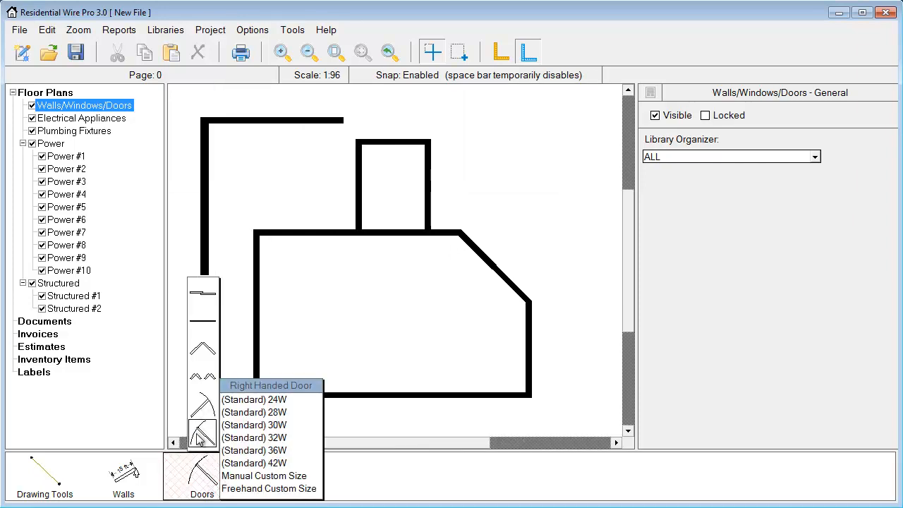
pyautogui.moveTo(203, 415)
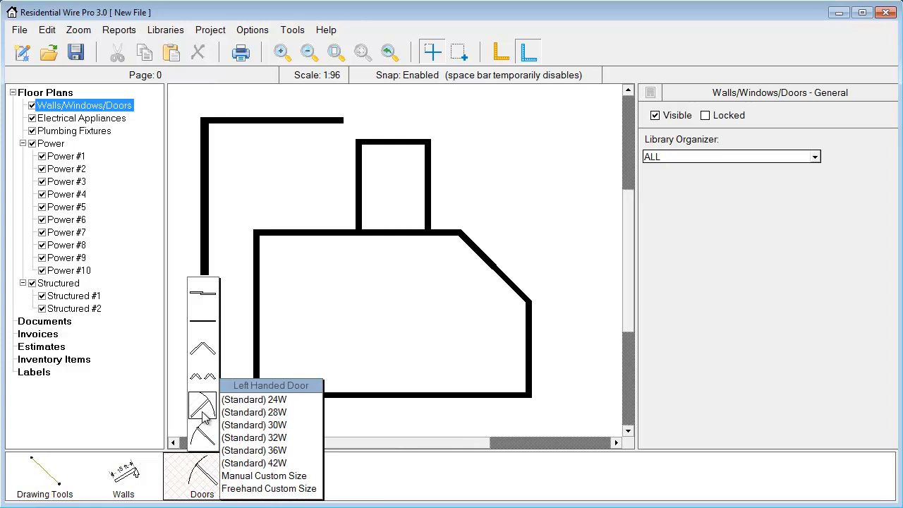
pyautogui.click(253, 445)
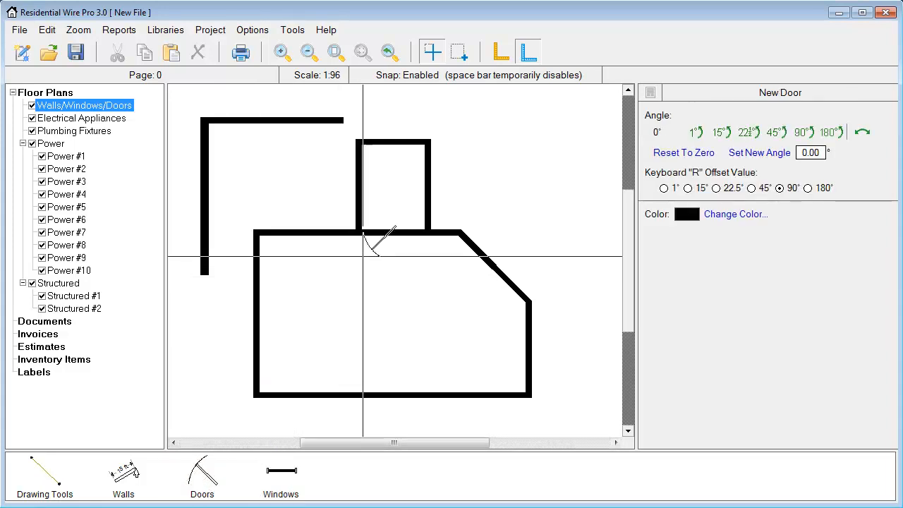
pyautogui.scroll(1, 376, 233)
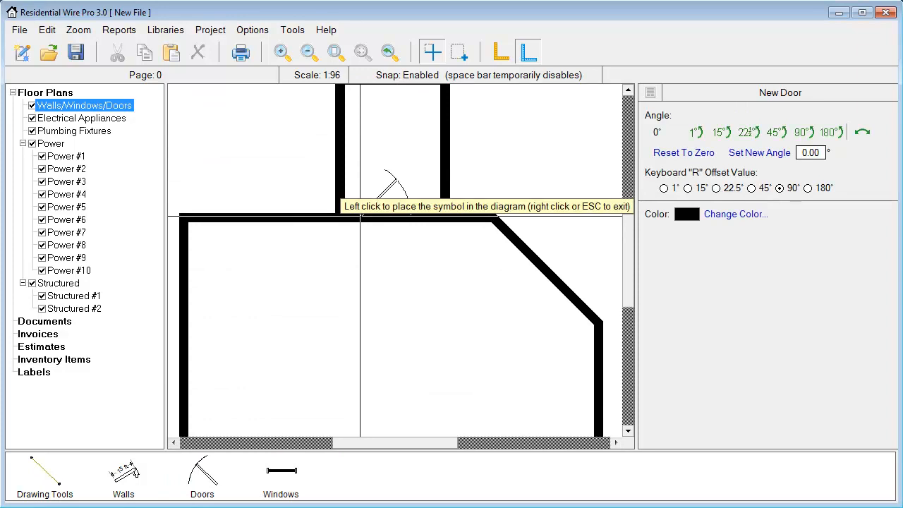
pyautogui.click(368, 279)
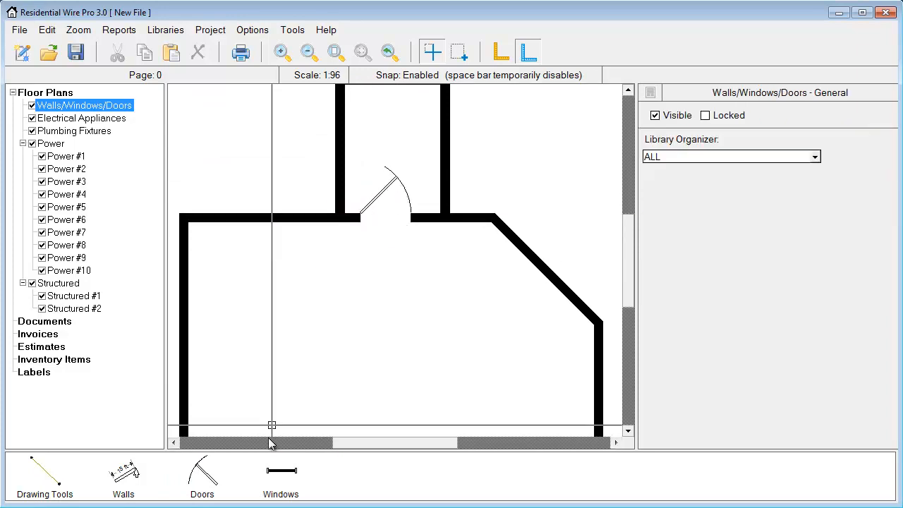
# Step: Place one window in the main room's top wall near the door and another in the diagonal wall
pyautogui.click(281, 487)
pyautogui.click(324, 465)
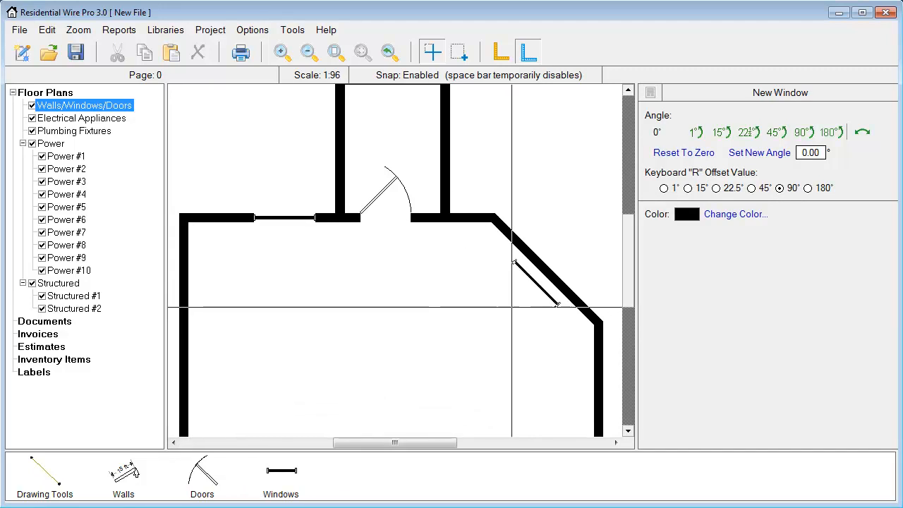
pyautogui.click(522, 297)
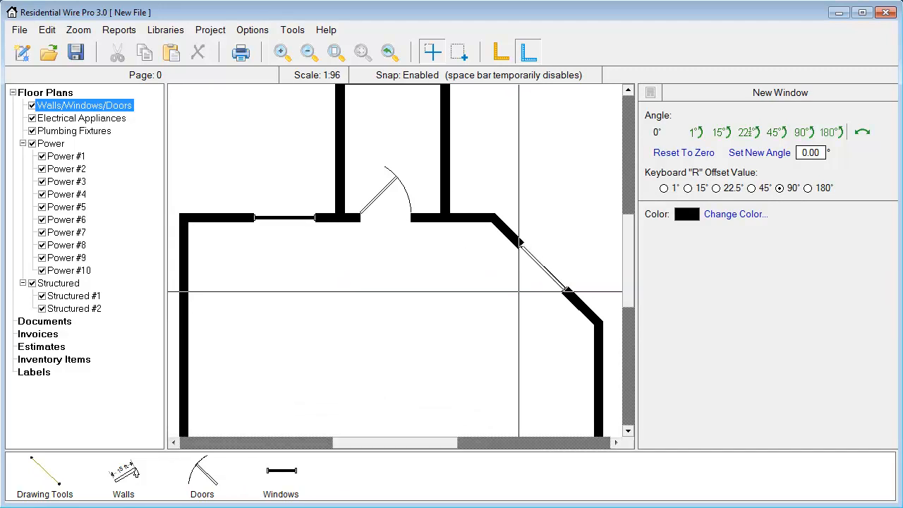
pyautogui.rightClick(379, 365)
# Step: Place a Standard Range from the Electrical Appliances layer against the main room's short vertical wall below the diagonal wall
pyautogui.moveTo(391, 367); pyautogui.dragTo(405, 324, button='middle')
pyautogui.scroll(-1, 395, 338)
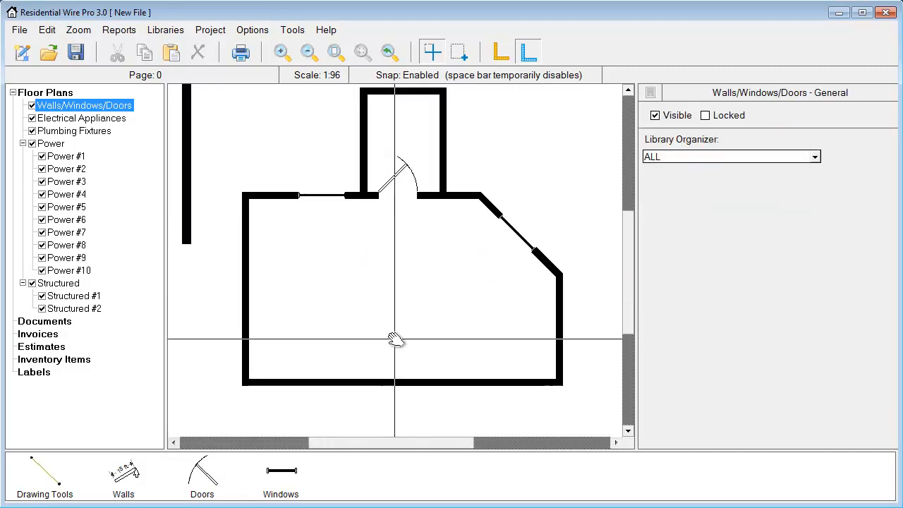
pyautogui.click(78, 118)
pyautogui.click(525, 491)
pyautogui.click(518, 434)
pyautogui.click(550, 419)
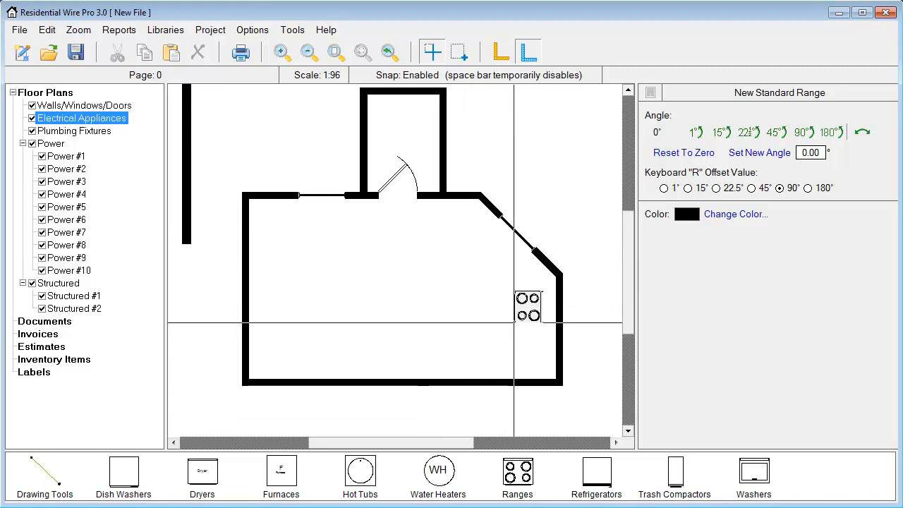
pyautogui.click(526, 343)
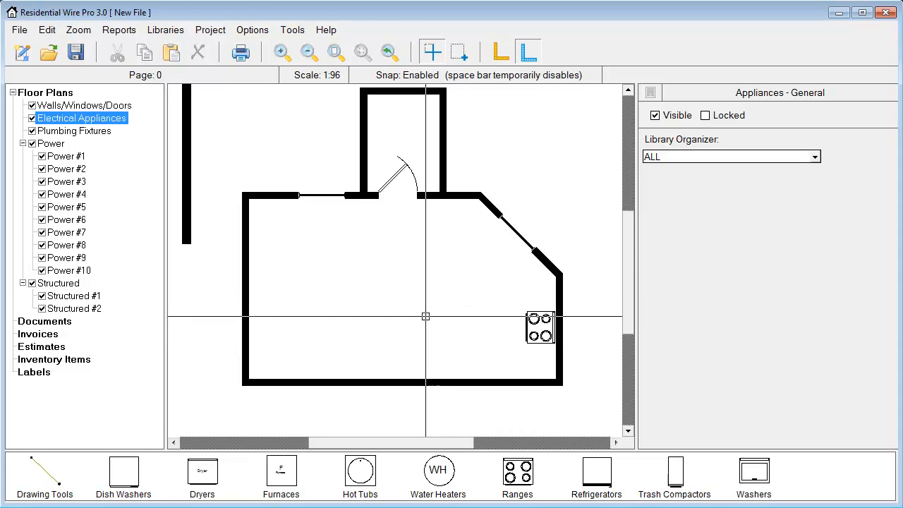
# Step: Remove the two unused walls beside the room from the Walls/Windows/Doors layer
pyautogui.scroll(-1, 424, 316)
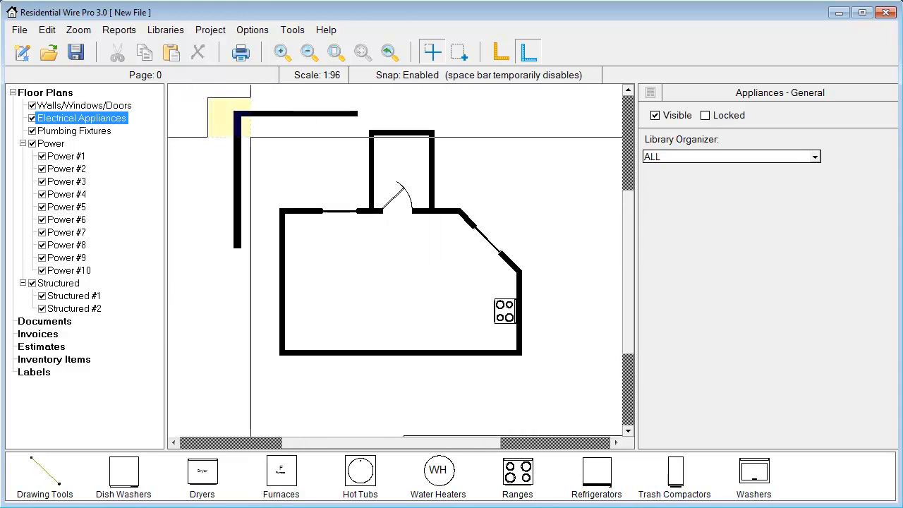
pyautogui.press('Up')
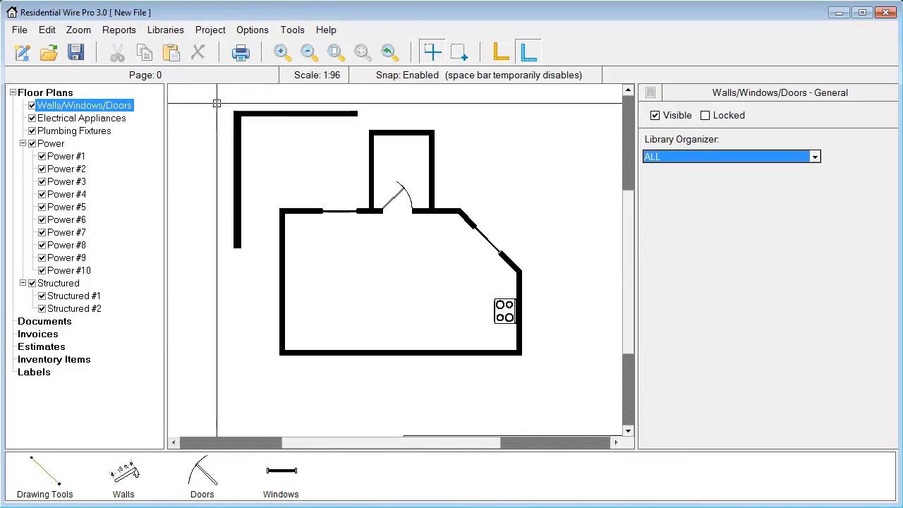
pyautogui.hotkey('ctrl', 'z')
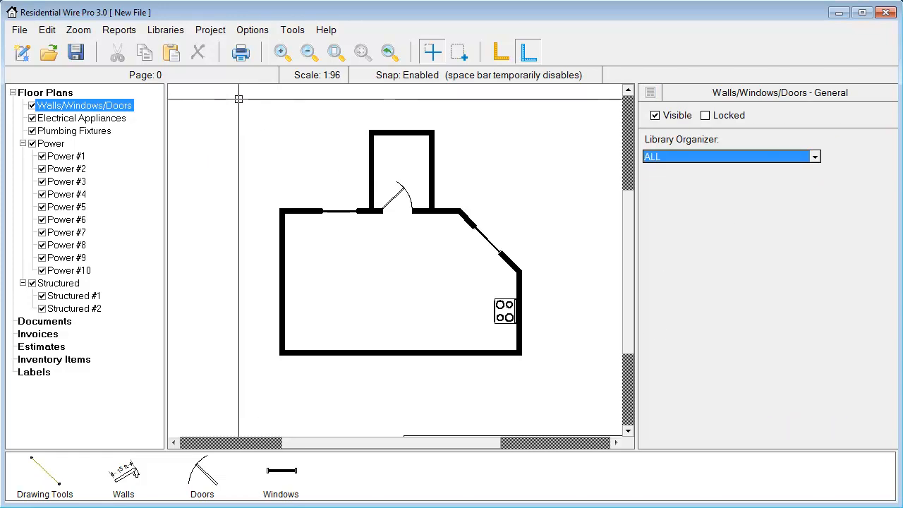
# Step: Select the whole room with its range and save it as a snippet named test in the Snippets folder
pyautogui.moveTo(238, 98)
pyautogui.mouseDown()
pyautogui.moveTo(413, 272)
pyautogui.moveTo(529, 343)
pyautogui.moveTo(545, 379)
pyautogui.mouseUp()
pyautogui.rightClick(460, 213)
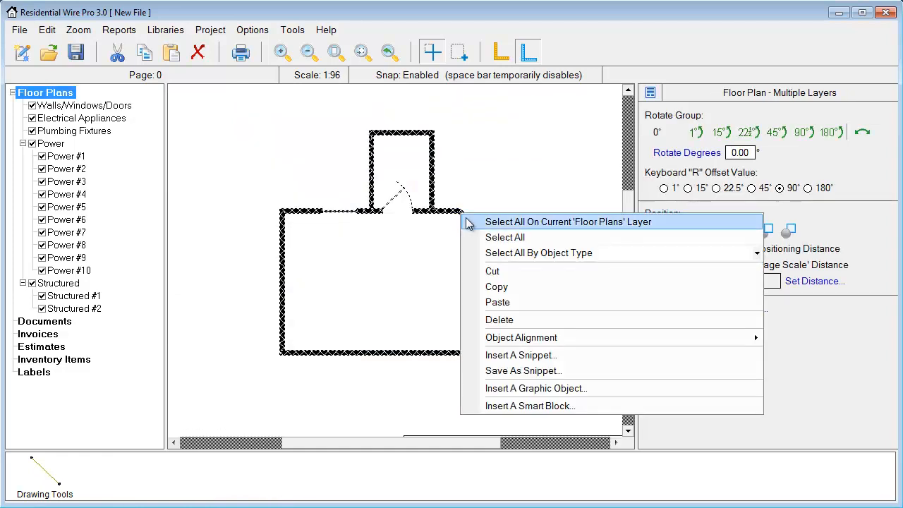
pyautogui.click(509, 372)
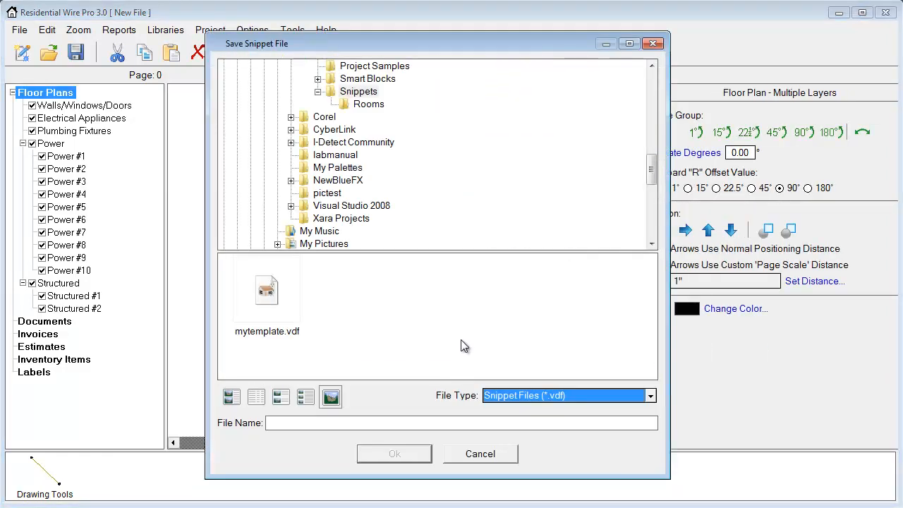
pyautogui.click(315, 423)
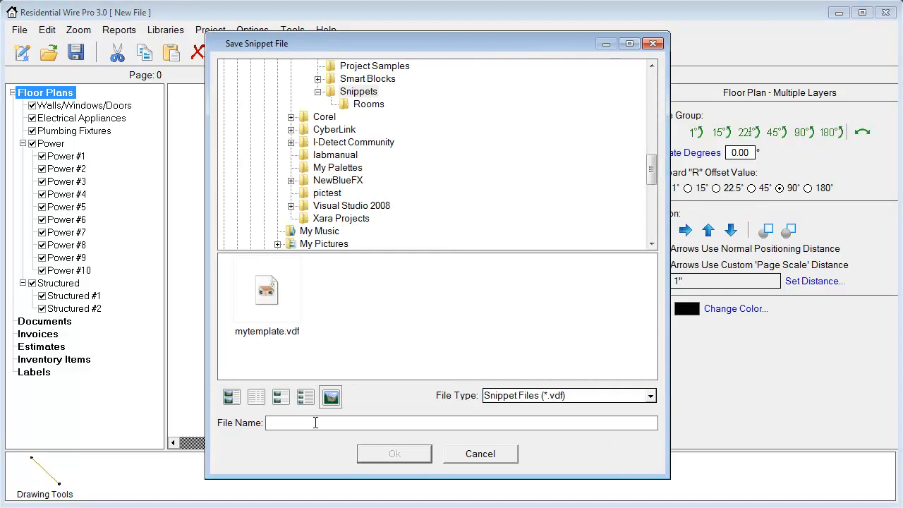
pyautogui.click(376, 450)
pyautogui.click(453, 271)
# Step: Insert the snippet test.vdf above and to the right of the original room, and delete the inserted copy
pyautogui.scroll(-2, 458, 280)
pyautogui.moveTo(472, 244); pyautogui.dragTo(381, 315)
pyautogui.rightClick(438, 187)
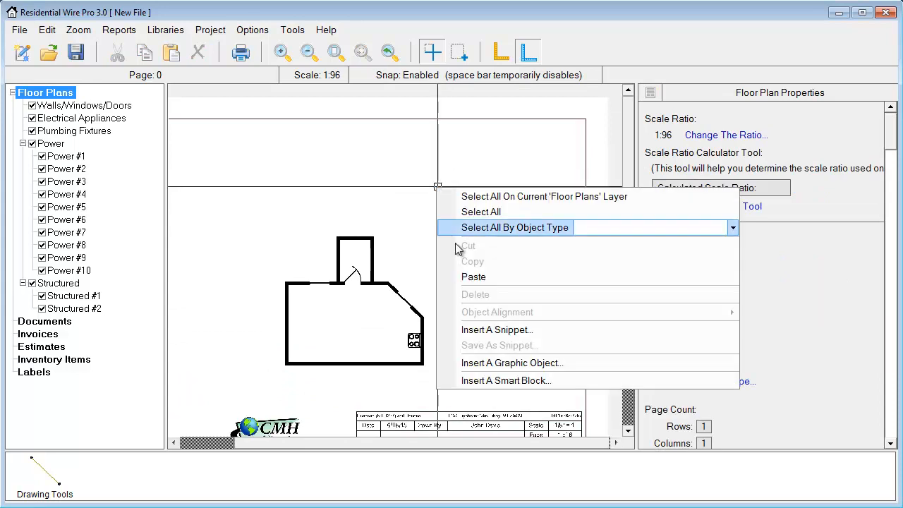
pyautogui.click(474, 335)
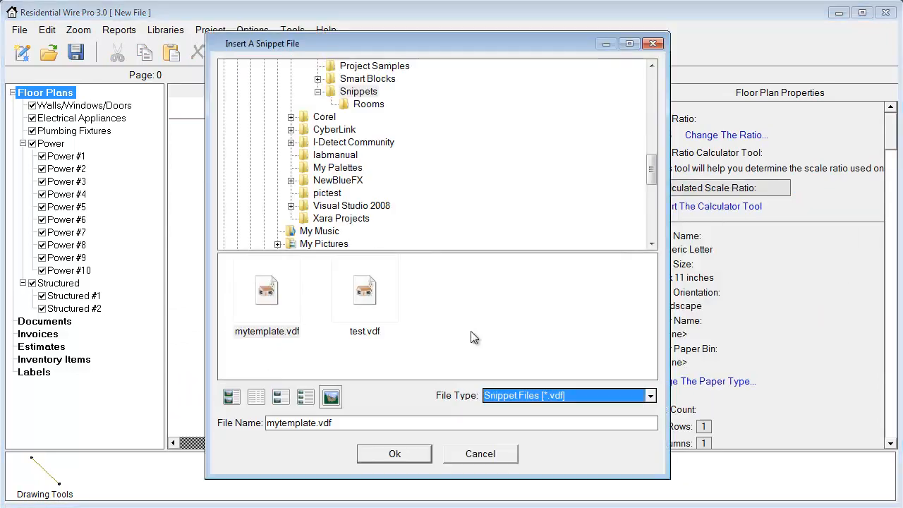
pyautogui.click(358, 299)
pyautogui.click(402, 453)
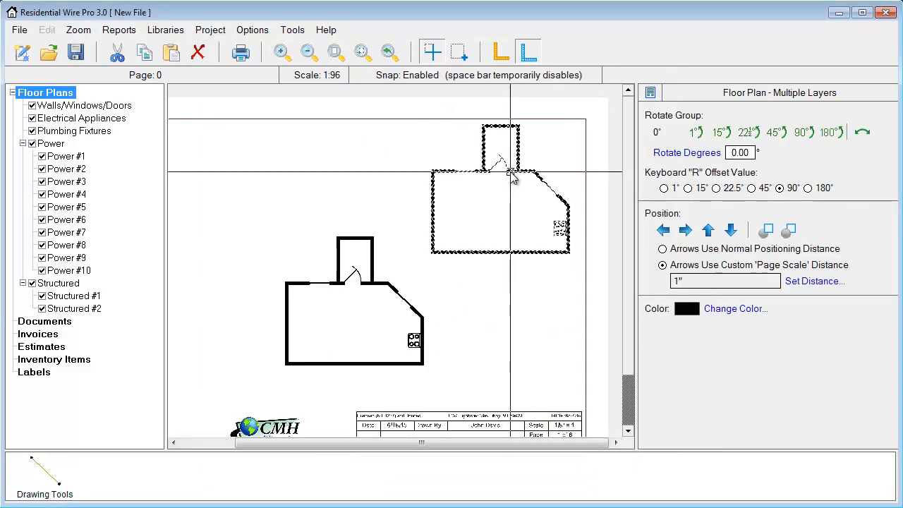
pyautogui.click(511, 172)
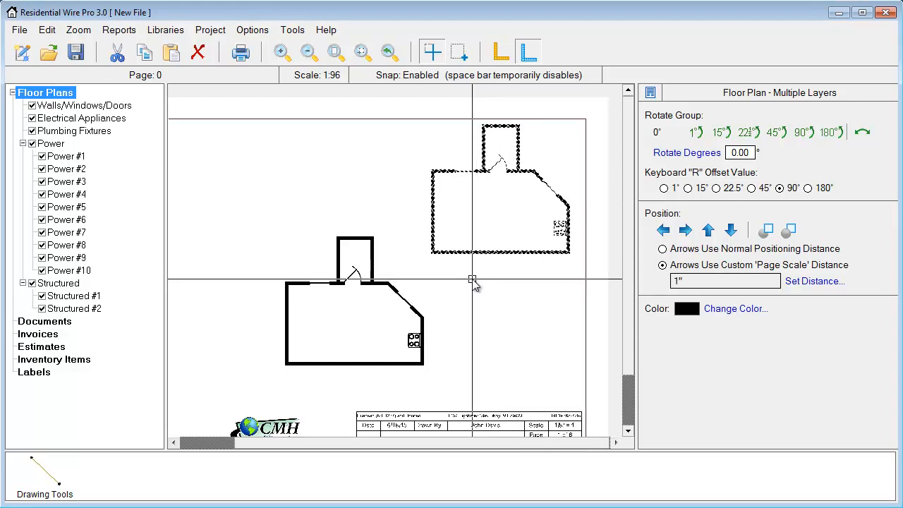
pyautogui.press('Delete')
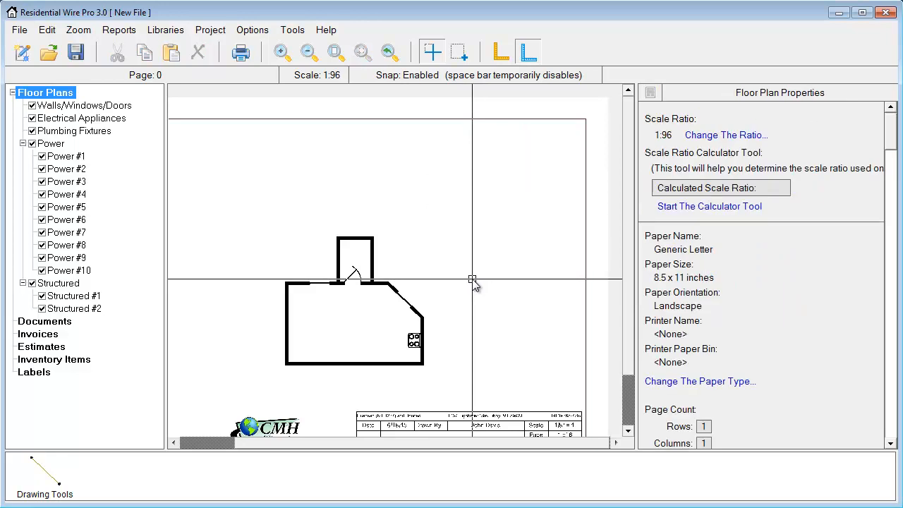
# Step: Rename the Power #1 circuit as Receptacles
pyautogui.moveTo(254, 219); pyautogui.dragTo(427, 352)
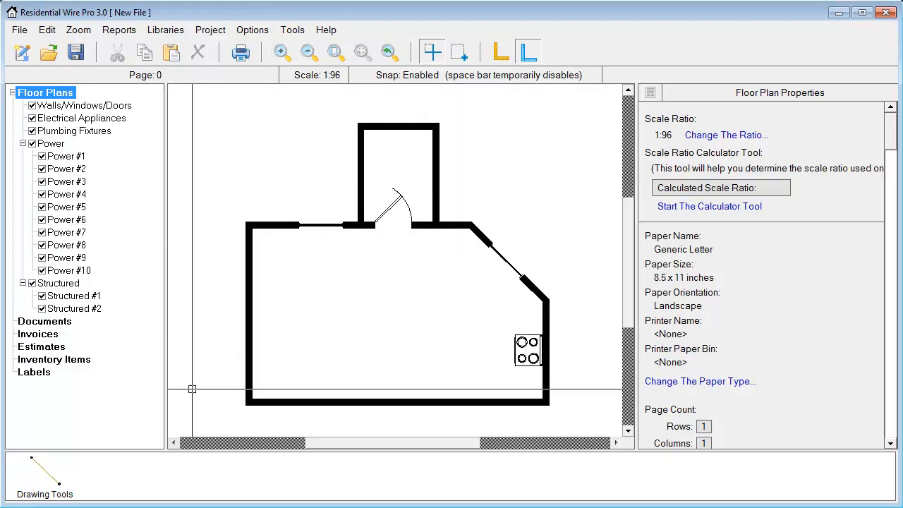
pyautogui.click(65, 157)
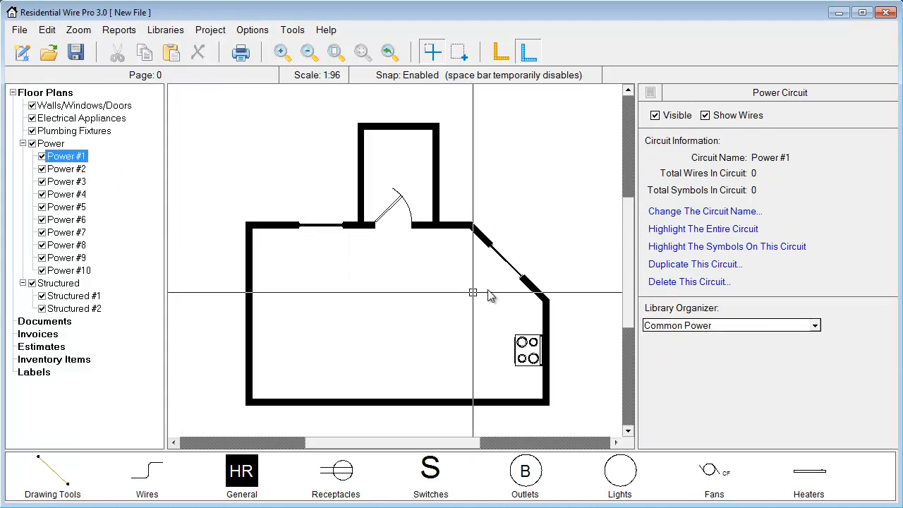
pyautogui.click(673, 213)
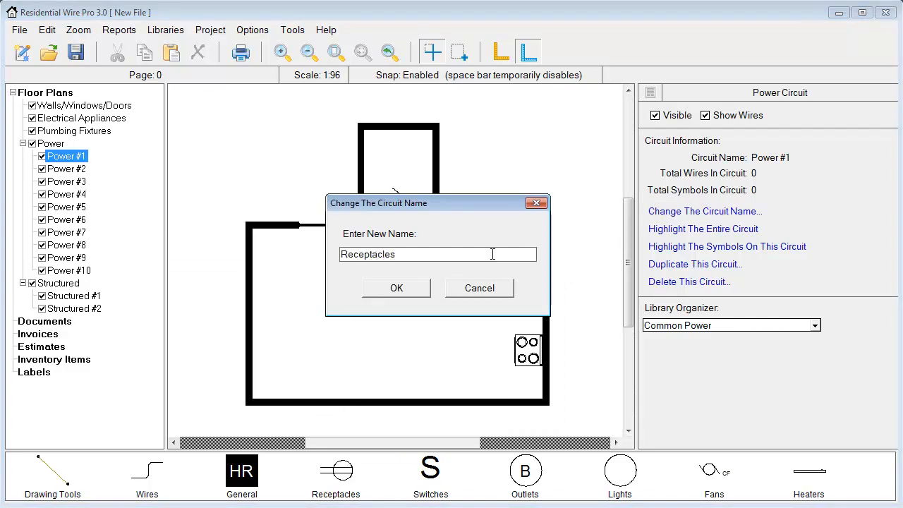
pyautogui.click(396, 289)
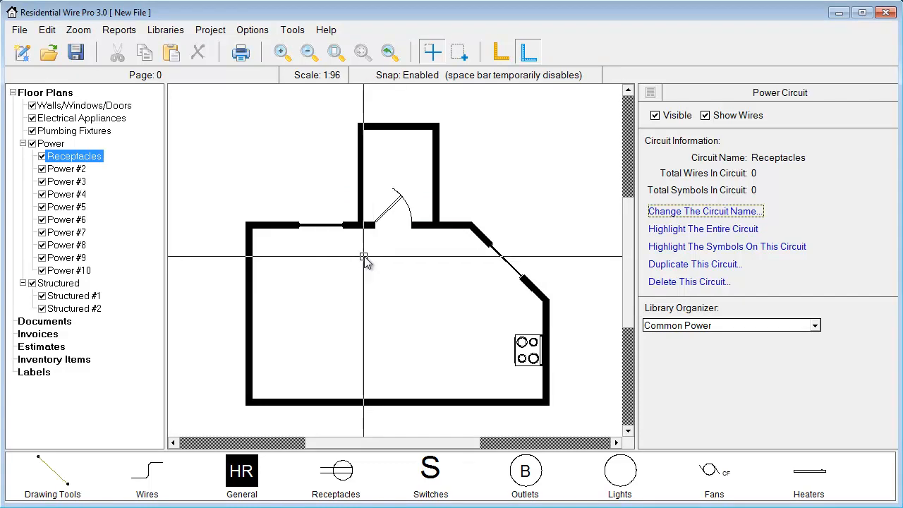
# Step: Place a duplex receptacle on the main room's left wall and three at 193% scale along its bottom wall
pyautogui.click(342, 475)
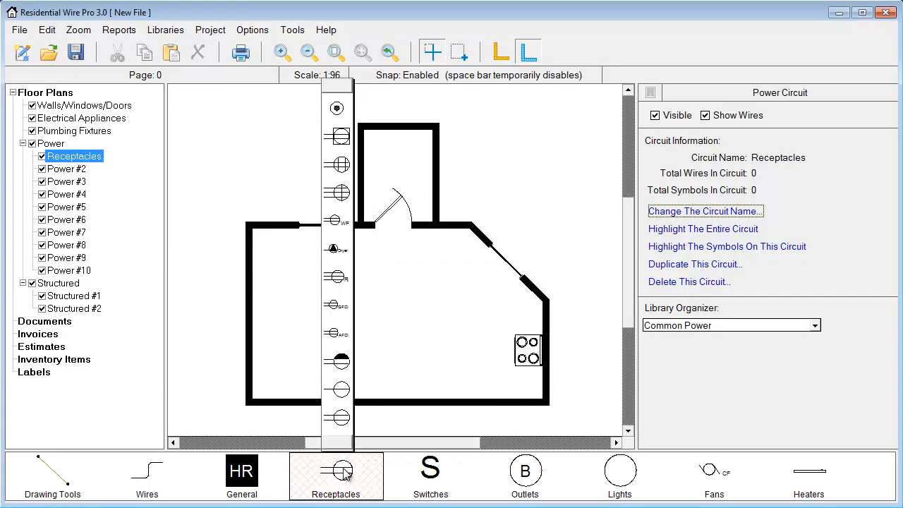
pyautogui.click(341, 419)
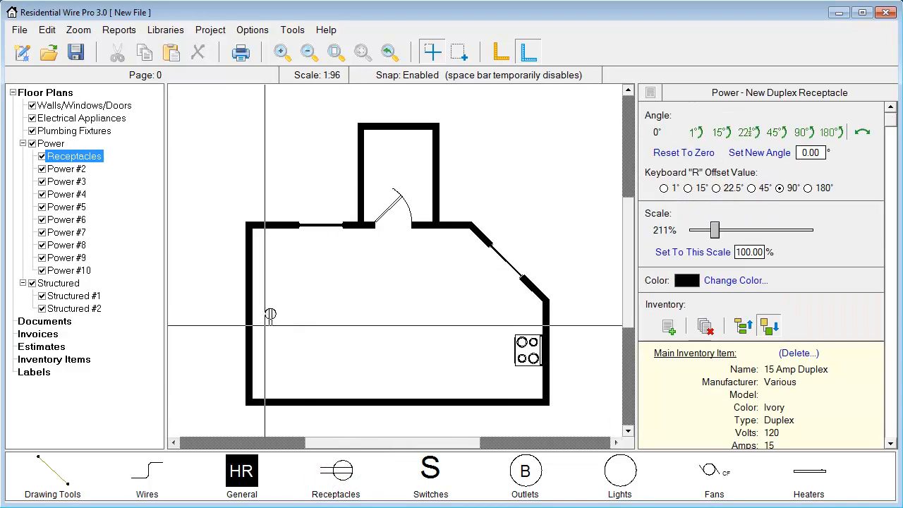
pyautogui.click(259, 330)
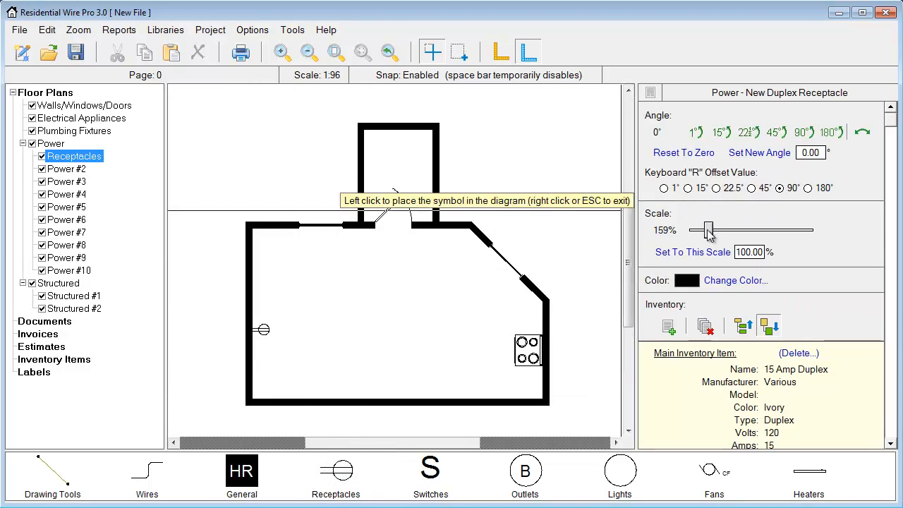
pyautogui.click(305, 397)
pyautogui.click(391, 397)
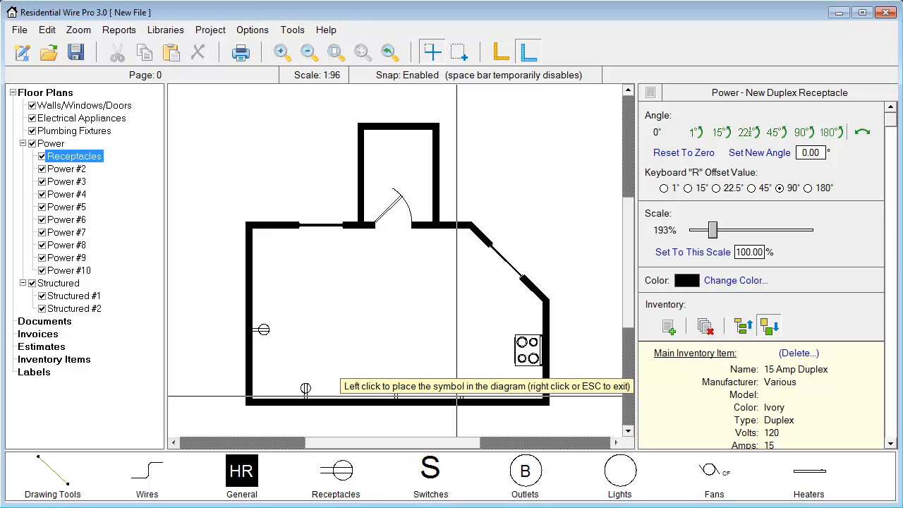
pyautogui.click(457, 396)
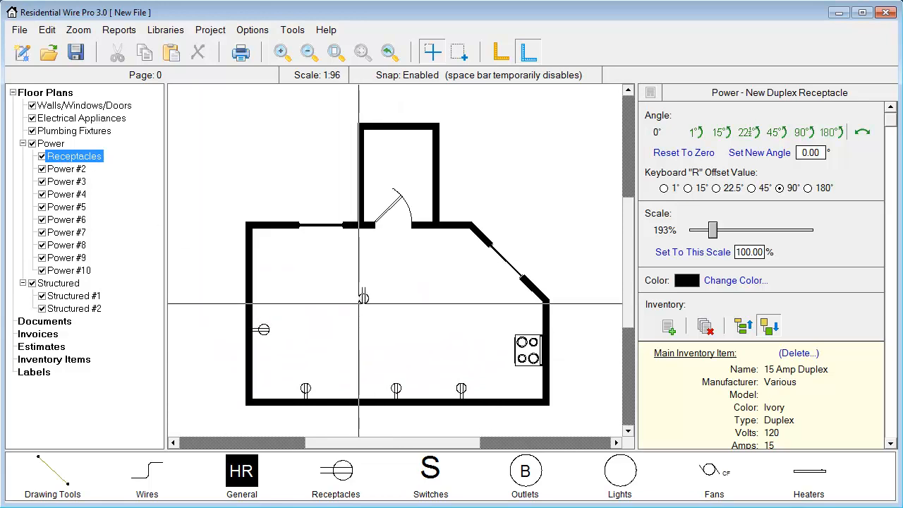
pyautogui.rightClick(362, 305)
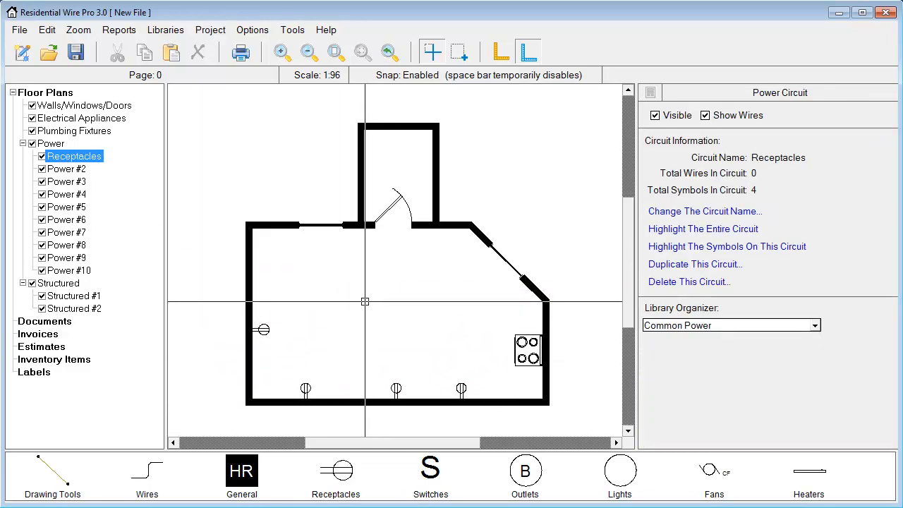
# Step: Rename the Power #2 circuit as Living Lights
pyautogui.click(67, 169)
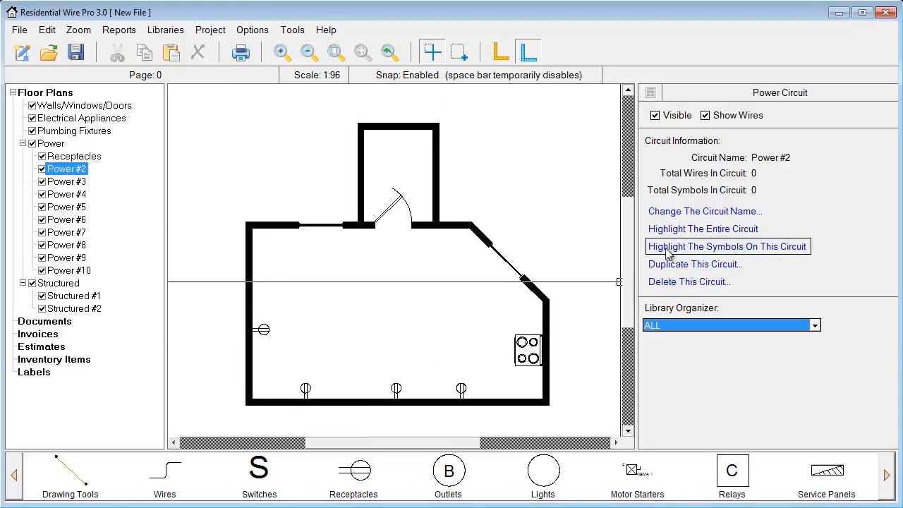
pyautogui.click(663, 212)
pyautogui.write('Living Lights')
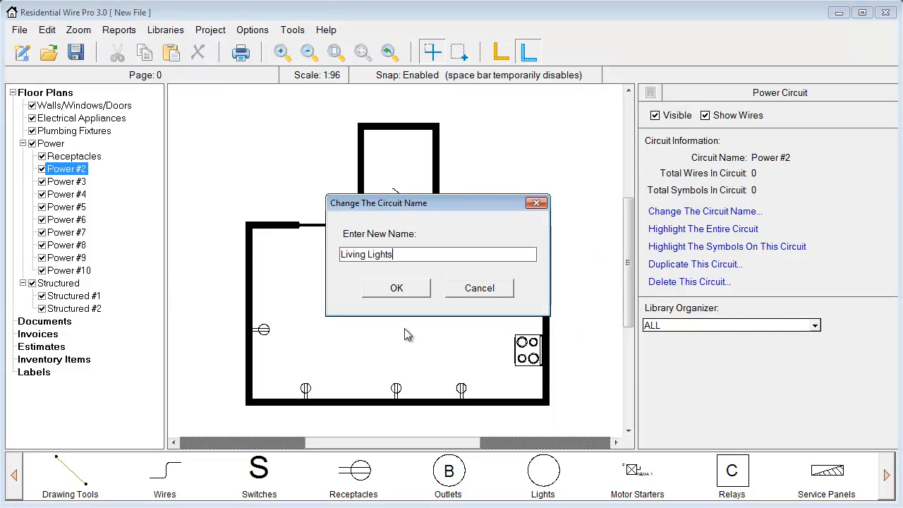
pyautogui.click(398, 291)
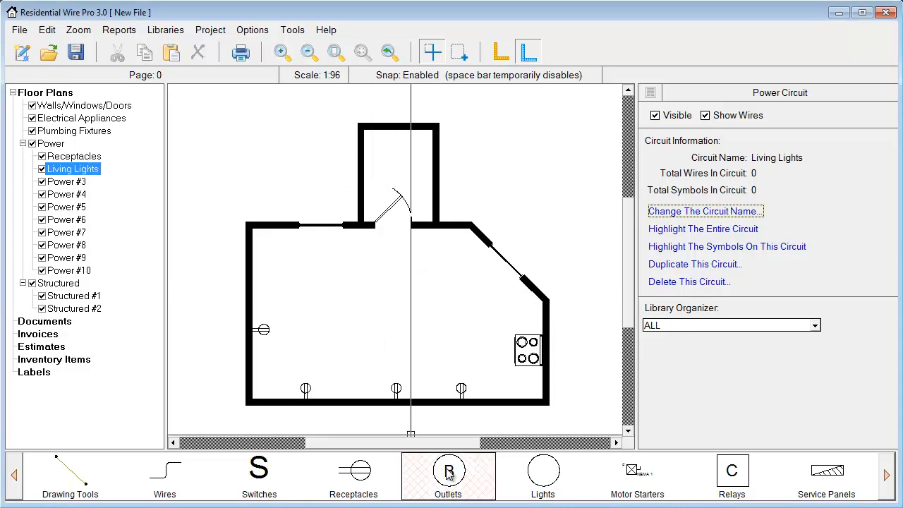
# Step: Place two Ceiling Light 2 symbols side by side in the middle of the main room
pyautogui.moveTo(549, 489)
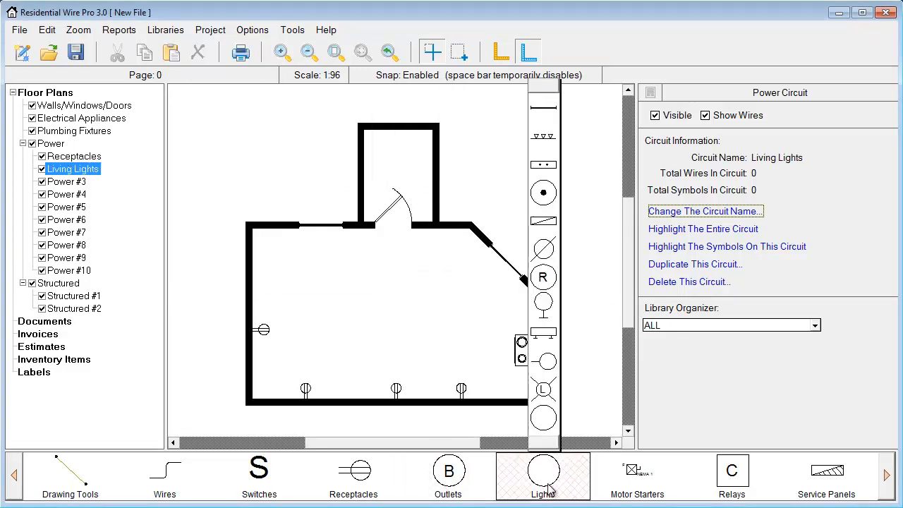
pyautogui.click(544, 395)
pyautogui.click(314, 314)
pyautogui.click(409, 314)
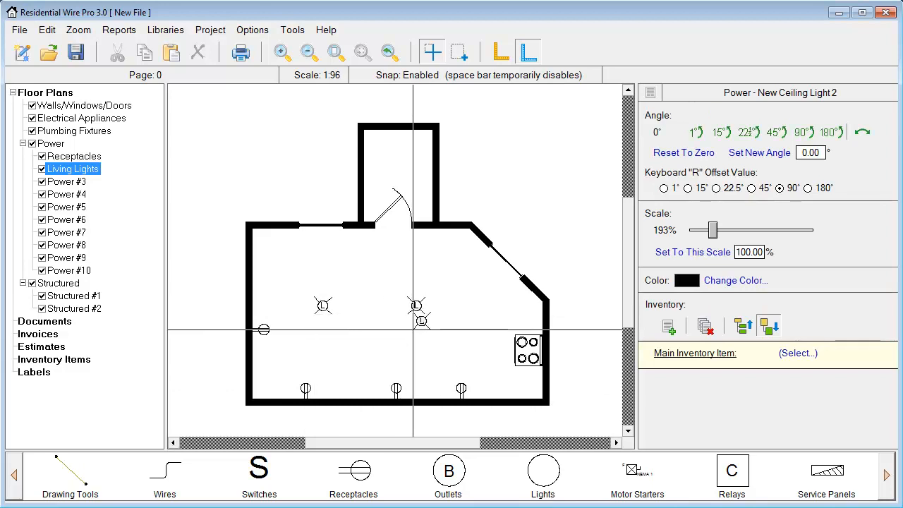
# Step: Place a Single Pole Switch inside the main room just right of the door opening
pyautogui.moveTo(258, 473)
pyautogui.click(258, 417)
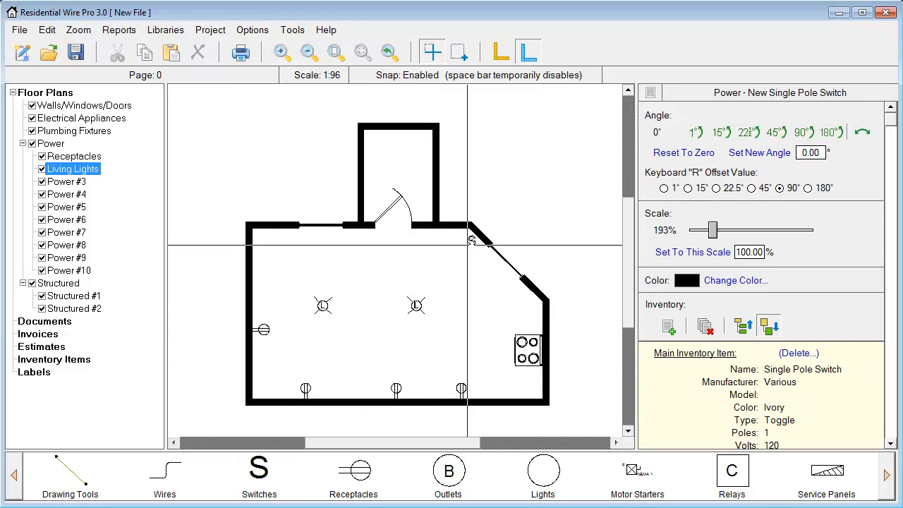
pyautogui.click(420, 240)
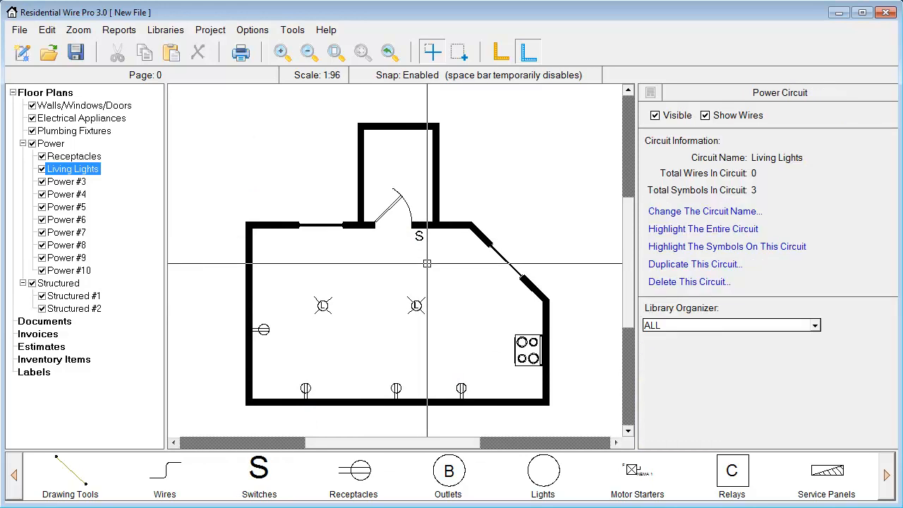
# Step: Draw a sweeping wire with a 45 percent bulge from the switch to the nearer ceiling light on the right
pyautogui.moveTo(179, 486)
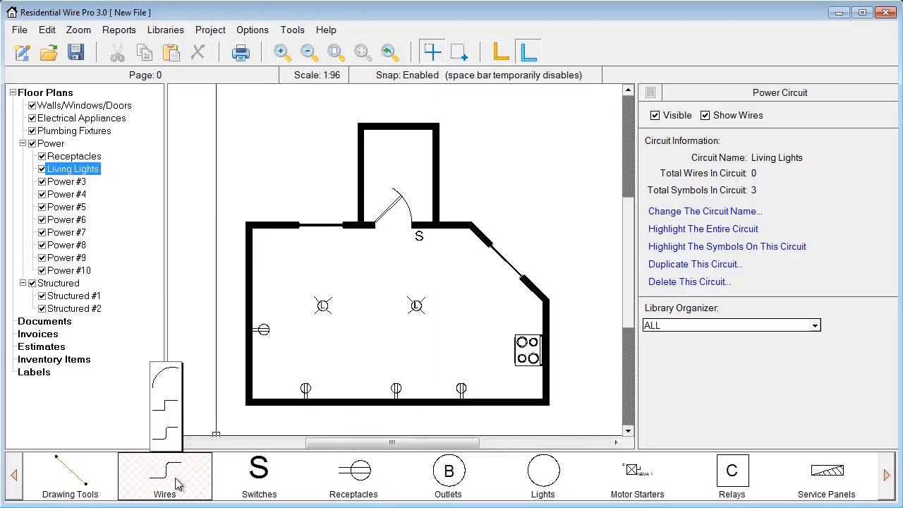
pyautogui.moveTo(161, 381)
pyautogui.moveTo(164, 410)
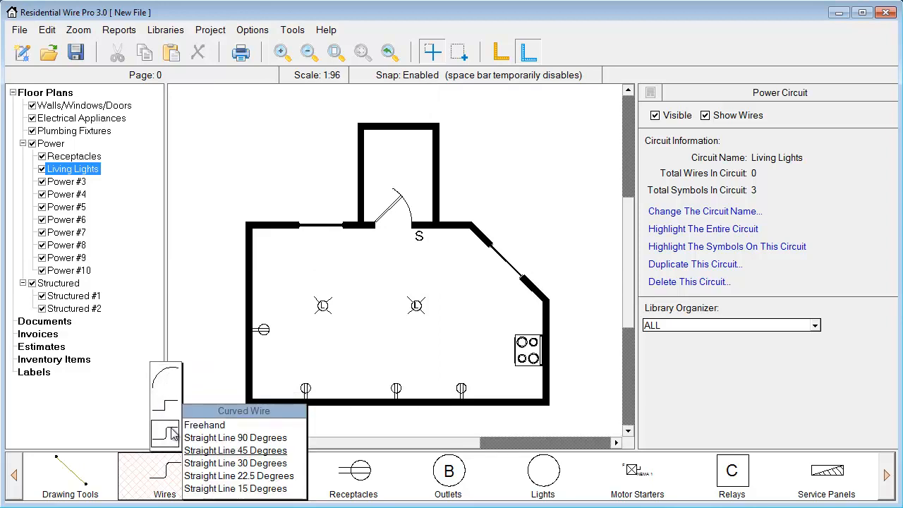
pyautogui.click(161, 382)
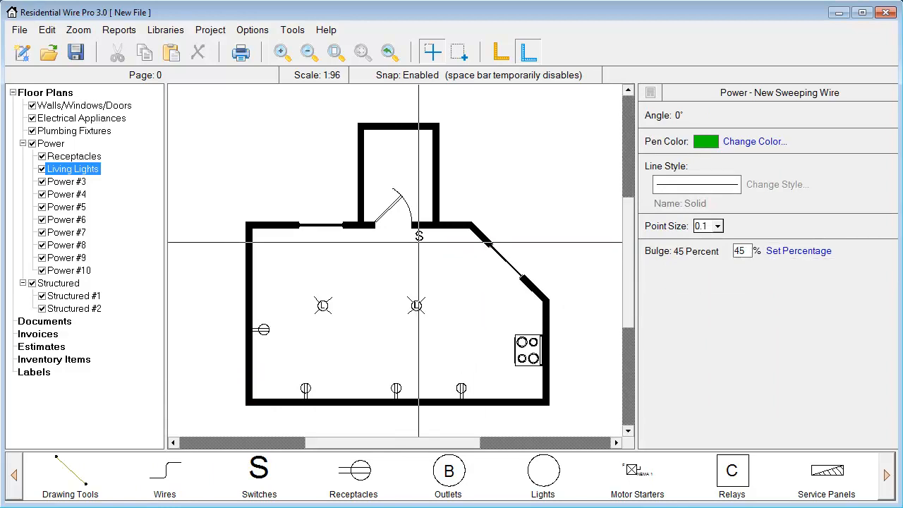
pyautogui.click(419, 240)
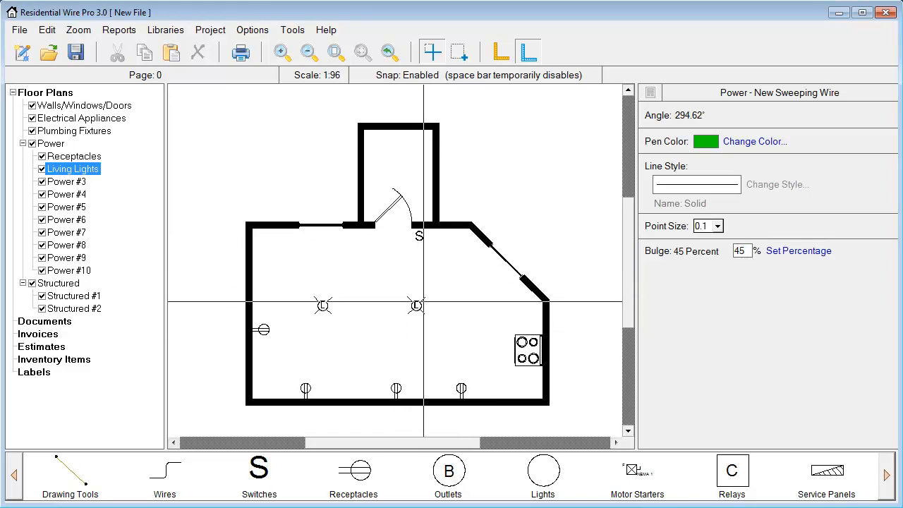
pyautogui.click(417, 305)
pyautogui.click(421, 240)
pyautogui.rightClick(416, 313)
# Step: Link the two ceiling lights with a sweeping wire that bulges toward the main room's bottom wall
pyautogui.click(165, 474)
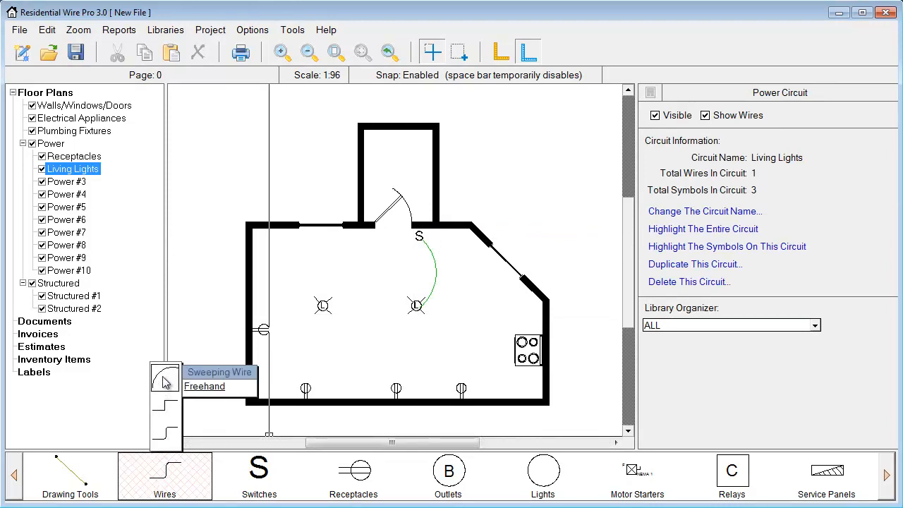
pyautogui.click(163, 381)
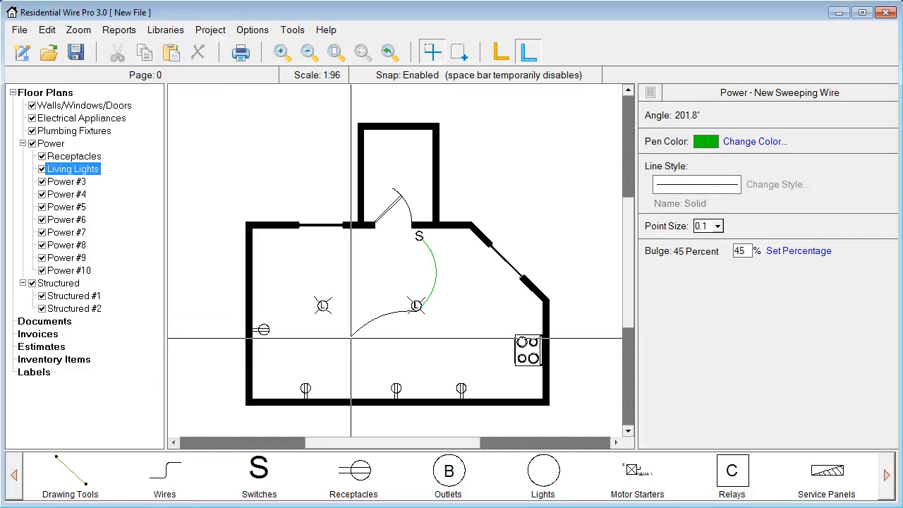
pyautogui.click(322, 305)
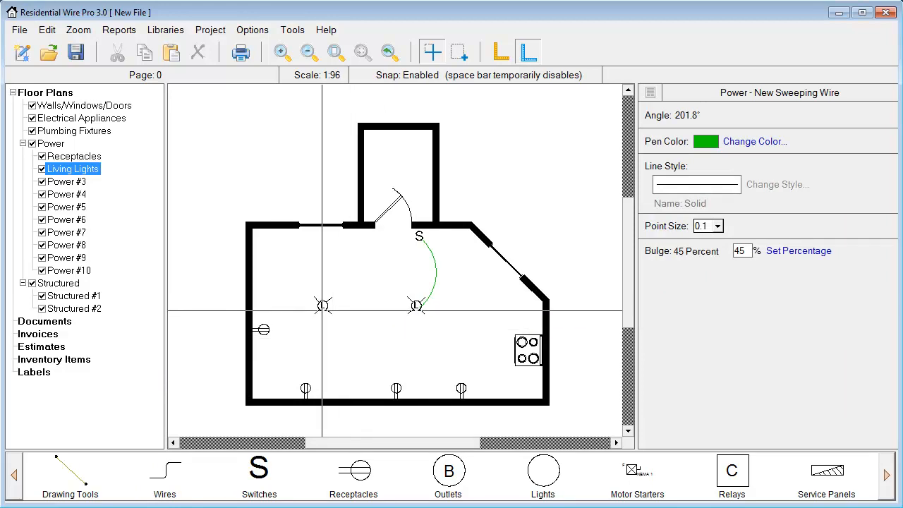
pyautogui.click(416, 309)
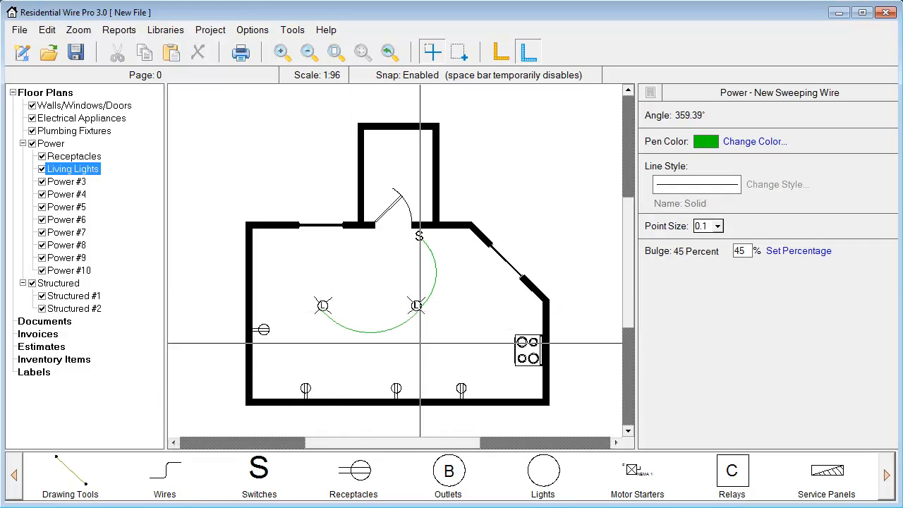
pyautogui.rightClick(420, 327)
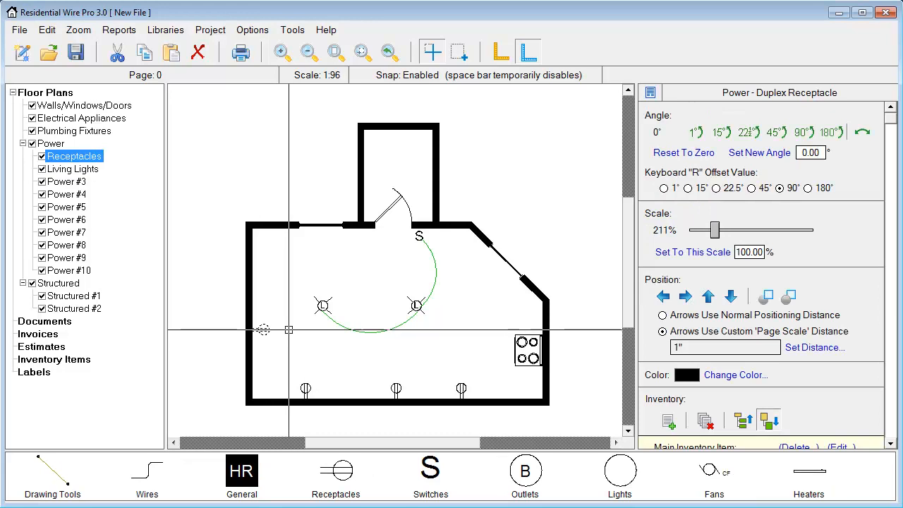
# Step: On the Receptacles circuit, draw curved wires from the left-wall receptacle through the three receptacles along the bottom wall
pyautogui.click(322, 306)
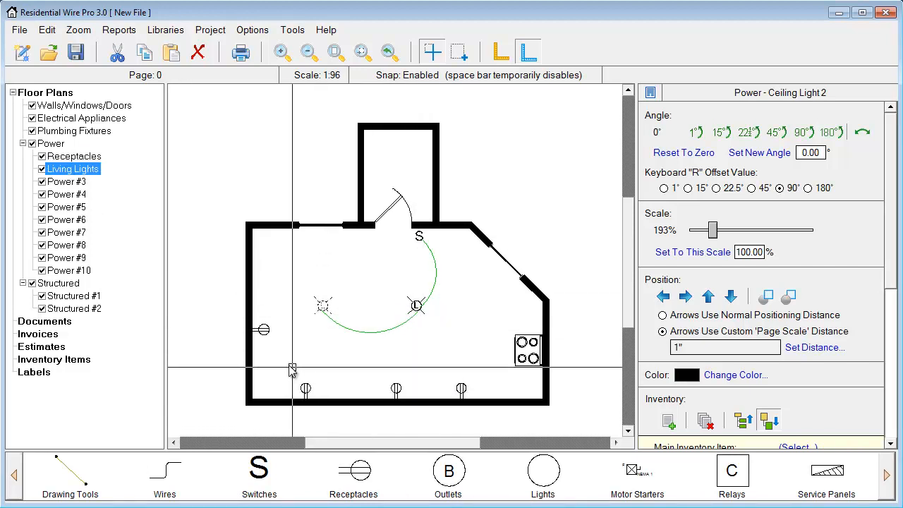
pyautogui.click(264, 332)
pyautogui.click(147, 469)
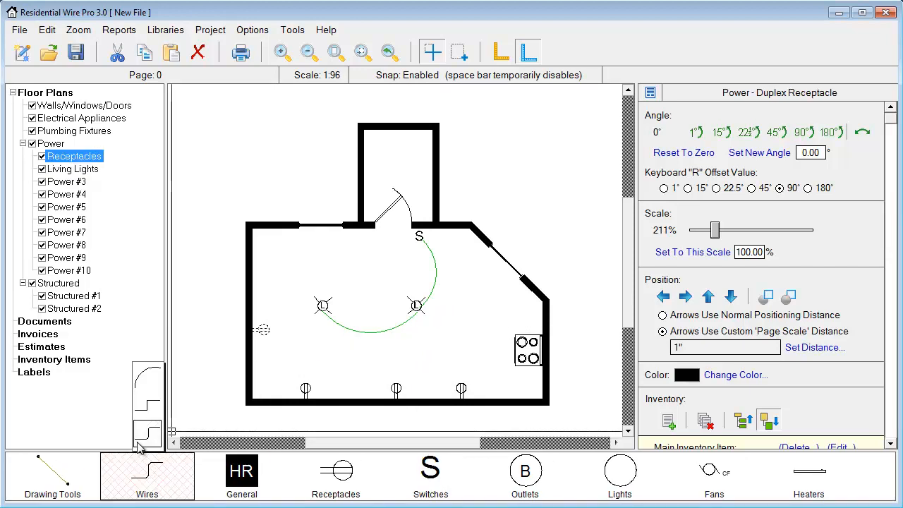
pyautogui.moveTo(139, 445)
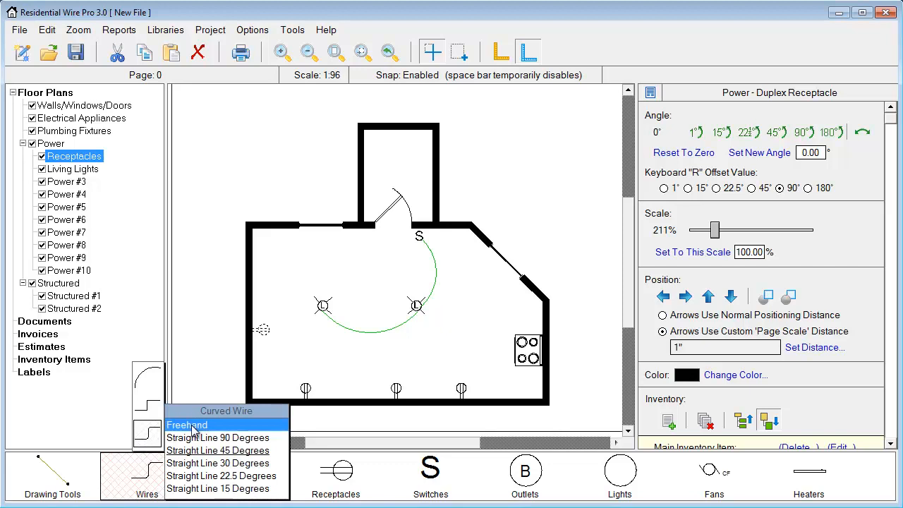
pyautogui.click(205, 451)
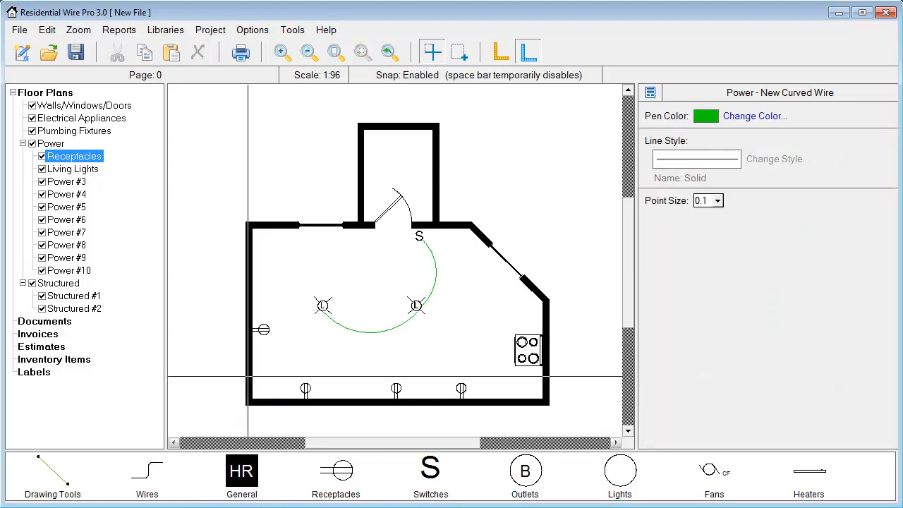
pyautogui.click(268, 329)
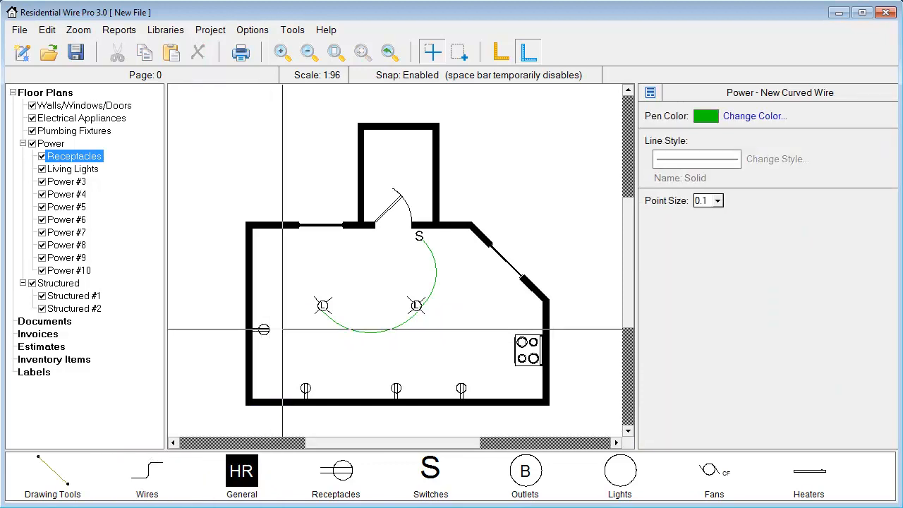
pyautogui.click(307, 383)
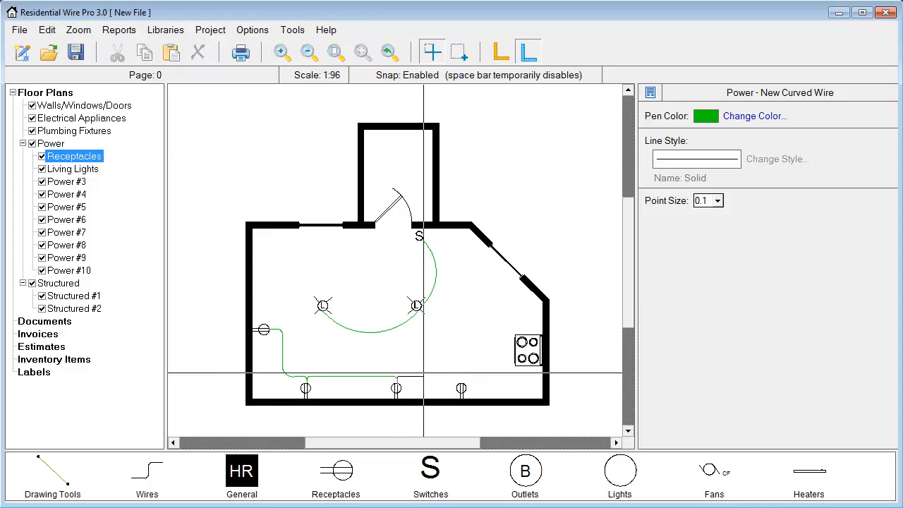
pyautogui.rightClick(462, 360)
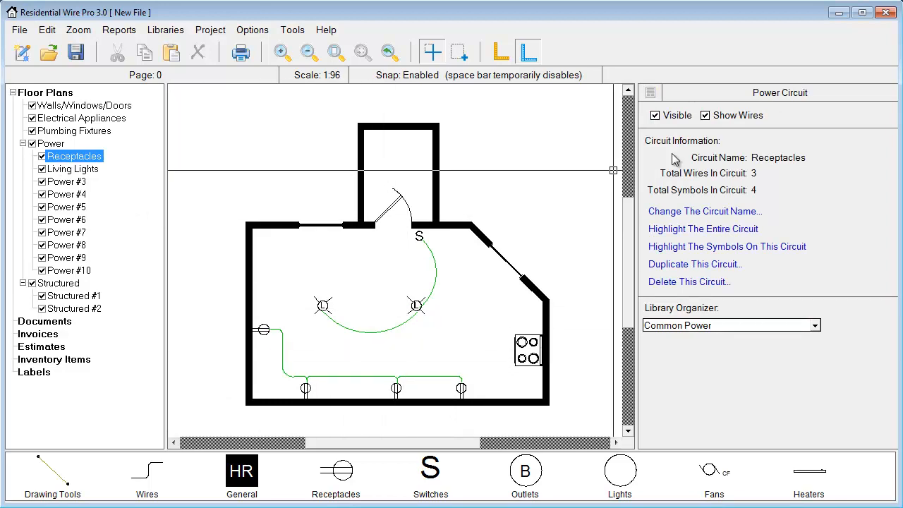
# Step: Hide the wires of the Receptacles circuit and the Living Lights circuit
pyautogui.click(704, 116)
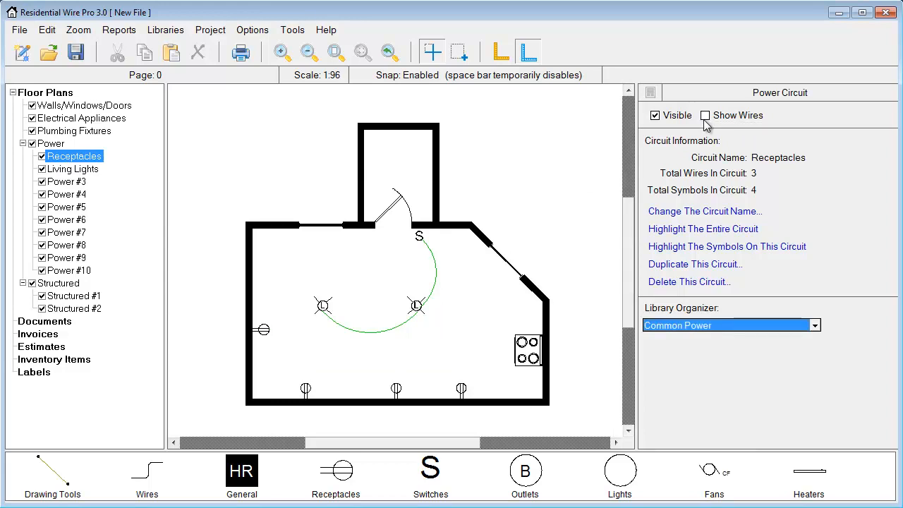
pyautogui.click(79, 171)
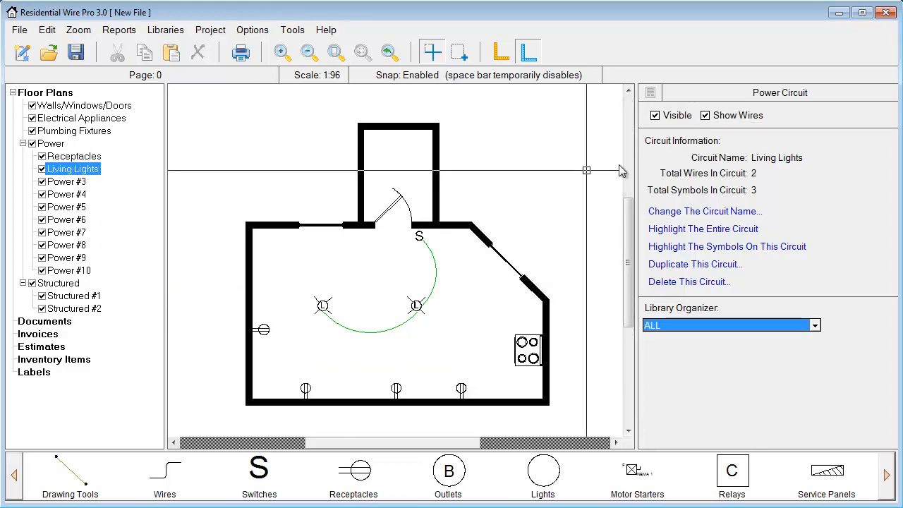
pyautogui.click(705, 116)
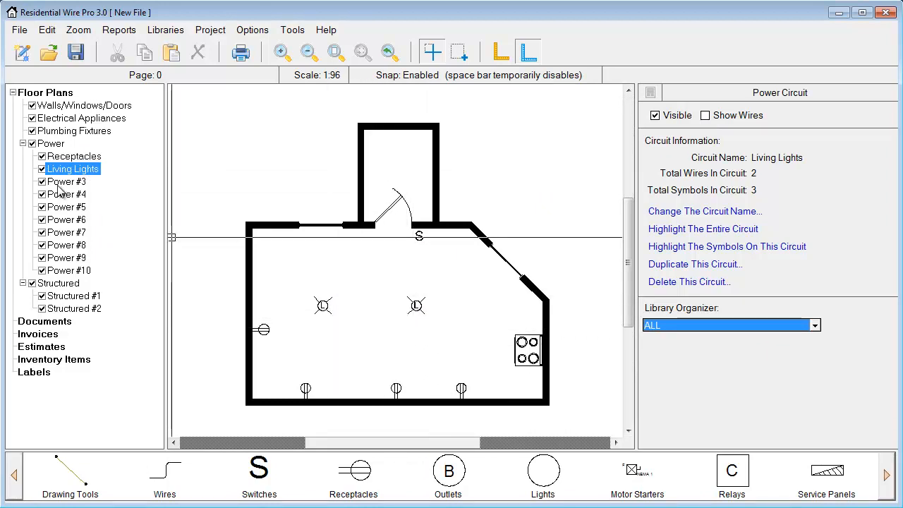
# Step: Toggle the wire display of the Receptacles and Living Lights circuits, leaving both circuits' wires shown
pyautogui.click(69, 157)
pyautogui.click(705, 116)
pyautogui.click(705, 116)
pyautogui.click(78, 169)
pyautogui.click(705, 116)
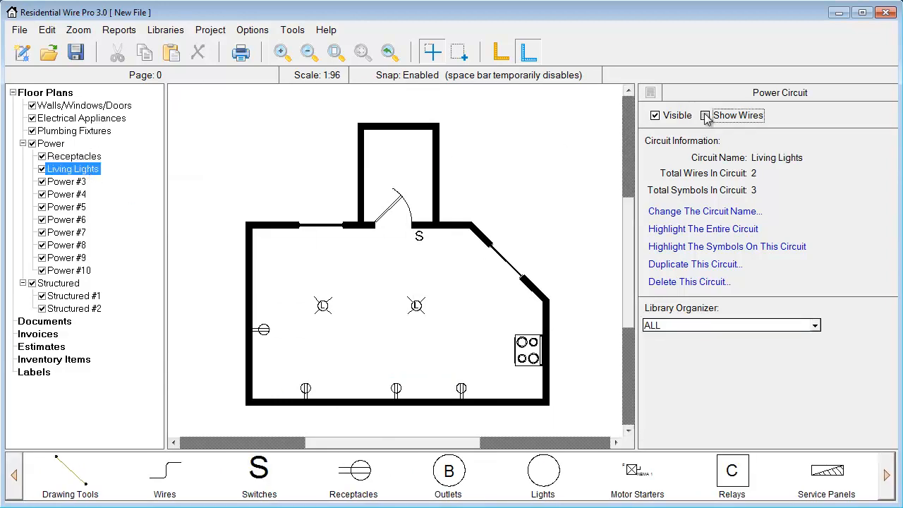
pyautogui.click(74, 156)
pyautogui.click(705, 116)
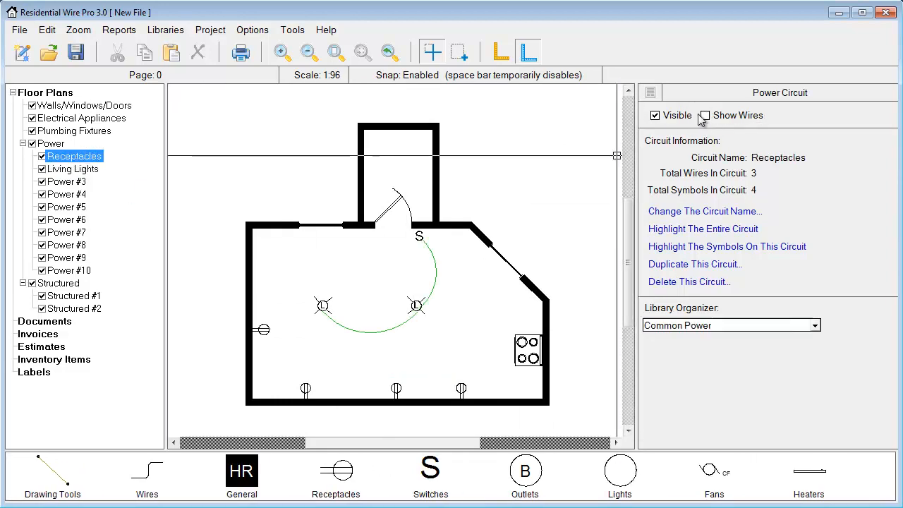
pyautogui.click(705, 115)
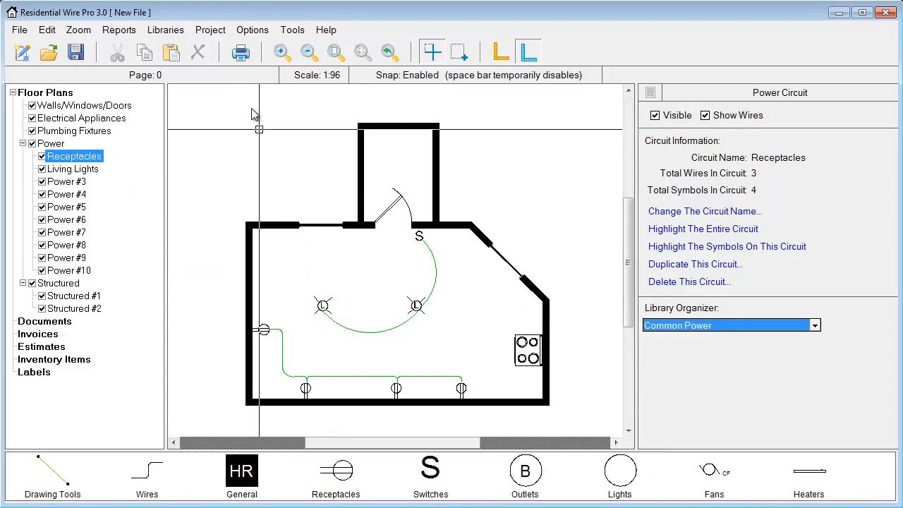
# Step: Open the object-to-wall snap and rotation settings and examine those of the first receptacle symbol in the Power group
pyautogui.click(251, 31)
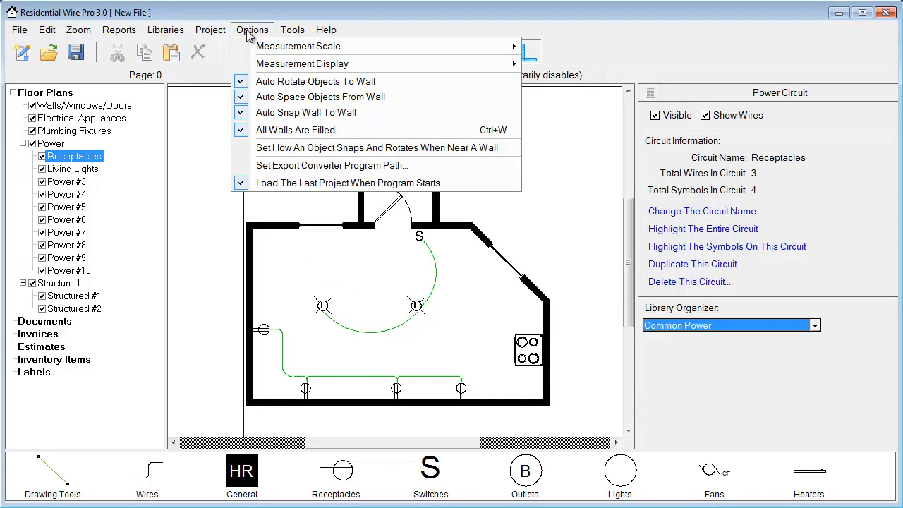
pyautogui.click(265, 150)
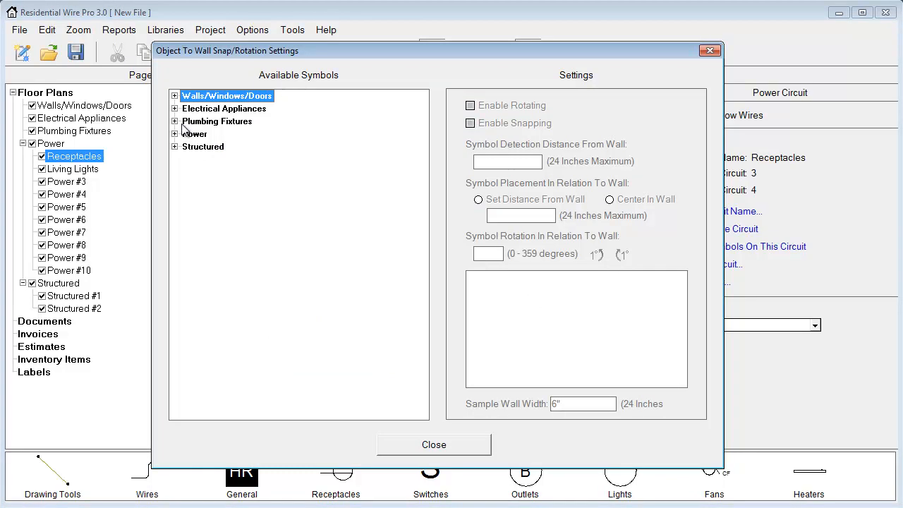
pyautogui.click(175, 134)
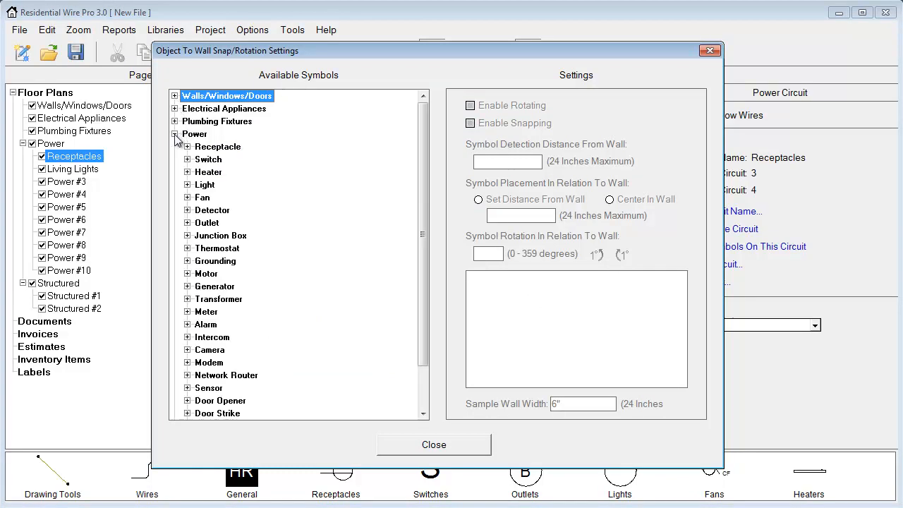
pyautogui.click(187, 147)
pyautogui.click(227, 161)
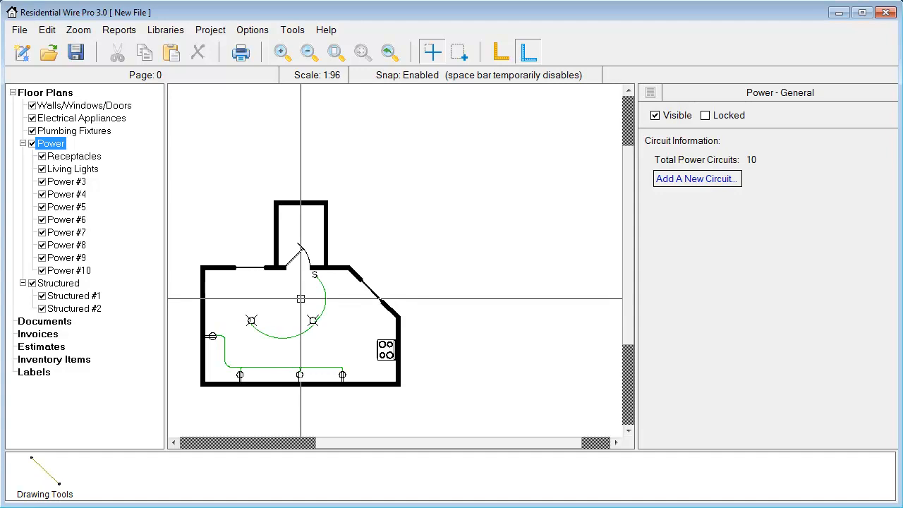
pyautogui.click(55, 485)
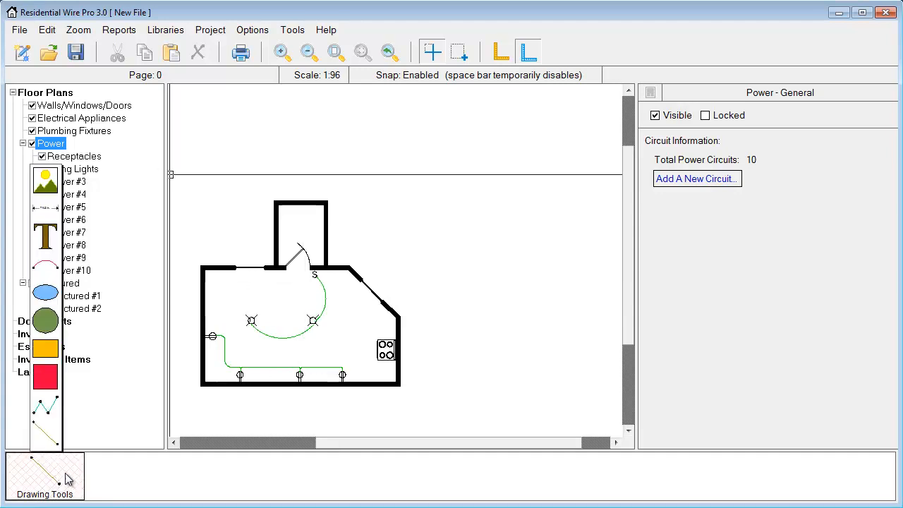
pyautogui.click(95, 156)
pyautogui.click(88, 169)
pyautogui.click(79, 185)
pyautogui.click(50, 143)
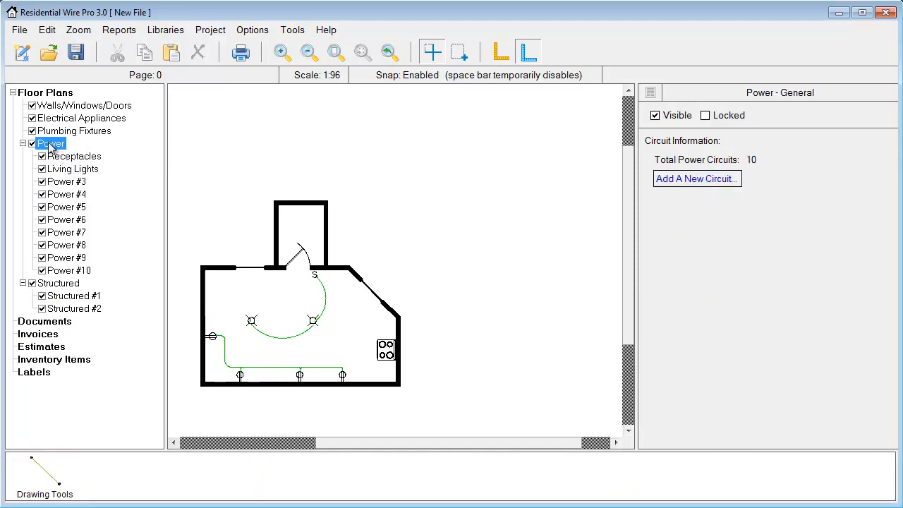
# Step: Draw a filled rectangle about 10' 4" wide and 6' 6" high on the general Power layer, up and right of the floor plan
pyautogui.click(56, 477)
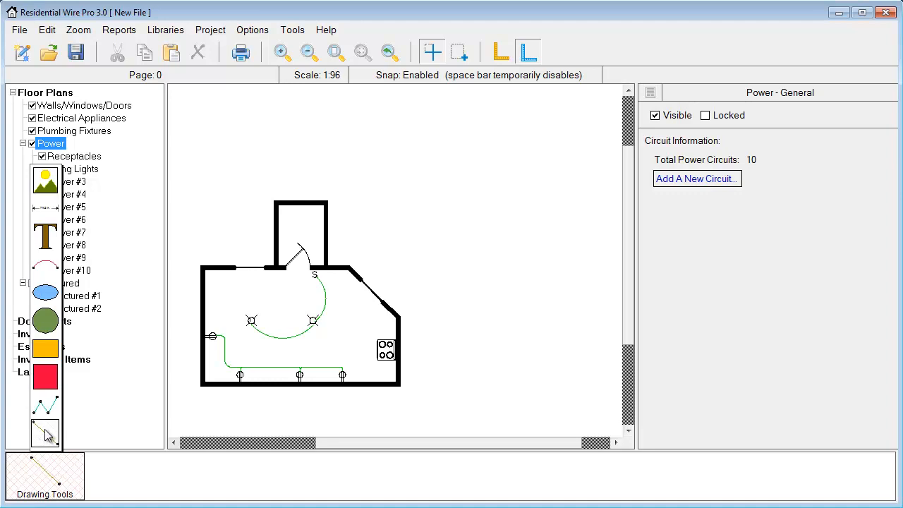
pyautogui.click(47, 351)
pyautogui.click(91, 343)
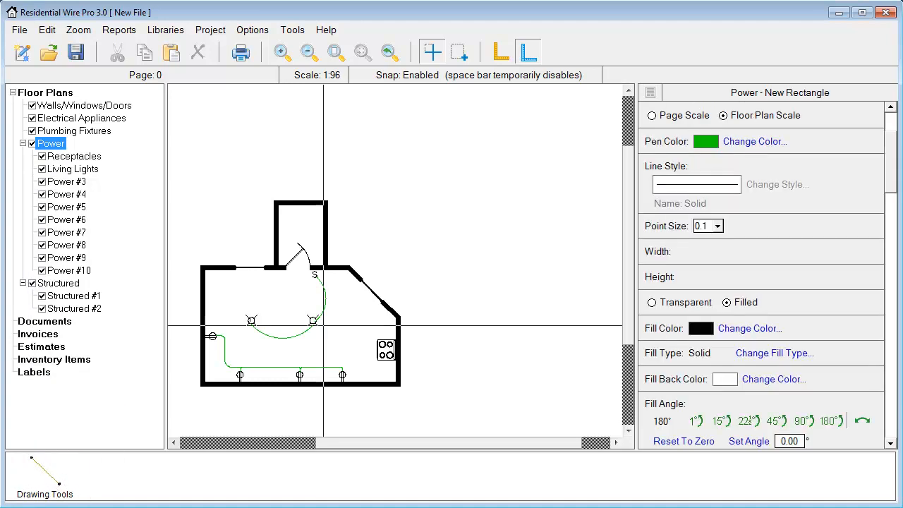
pyautogui.moveTo(385, 183); pyautogui.dragTo(465, 239)
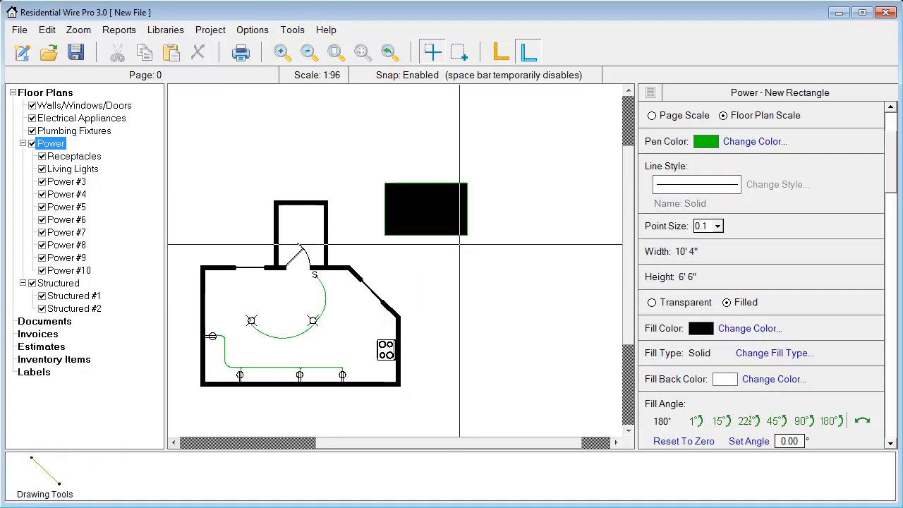
# Step: Draw a filled circle from its center point, overlapping the rectangle's bottom edge
pyautogui.click(45, 478)
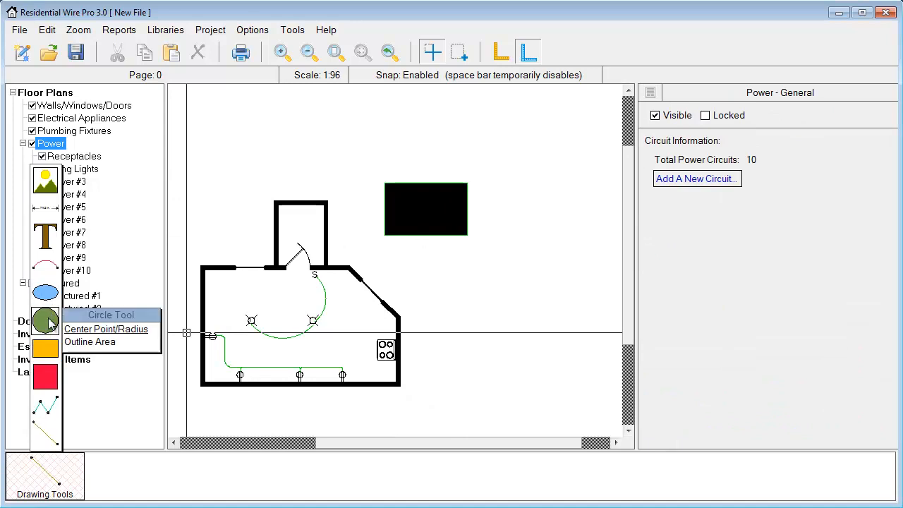
pyautogui.click(45, 321)
pyautogui.moveTo(419, 222); pyautogui.dragTo(438, 256)
# Step: Change the rectangle's fill color to red
pyautogui.click(433, 201)
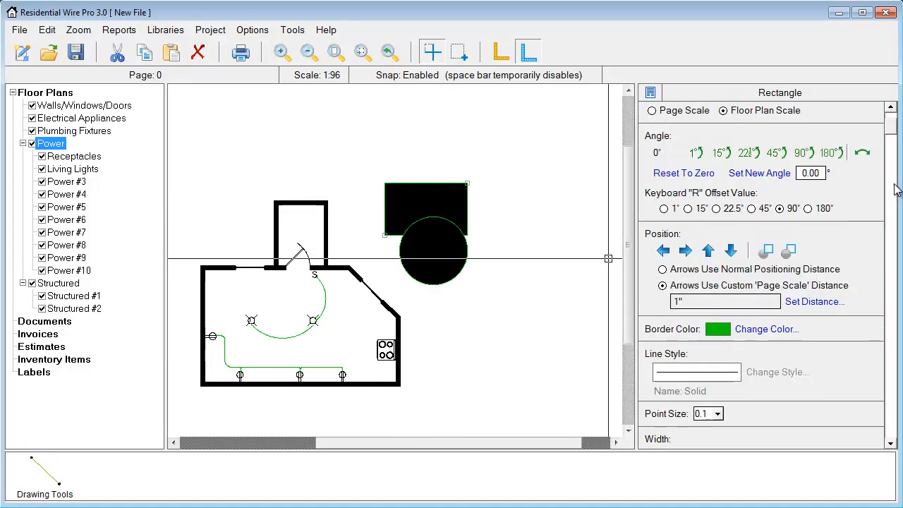
pyautogui.scroll(-5, 734, 332)
pyautogui.click(764, 308)
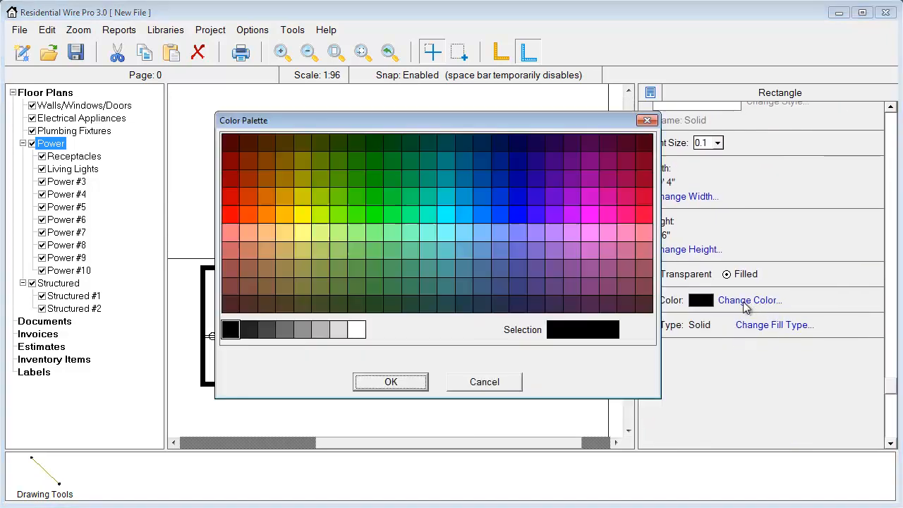
pyautogui.click(233, 210)
pyautogui.click(363, 381)
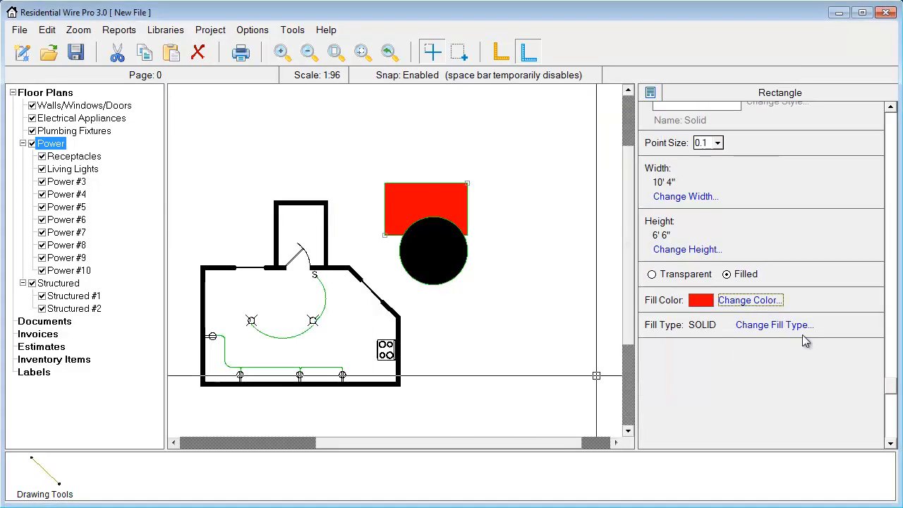
# Step: Examine the fill styles available for the red rectangle
pyautogui.click(780, 326)
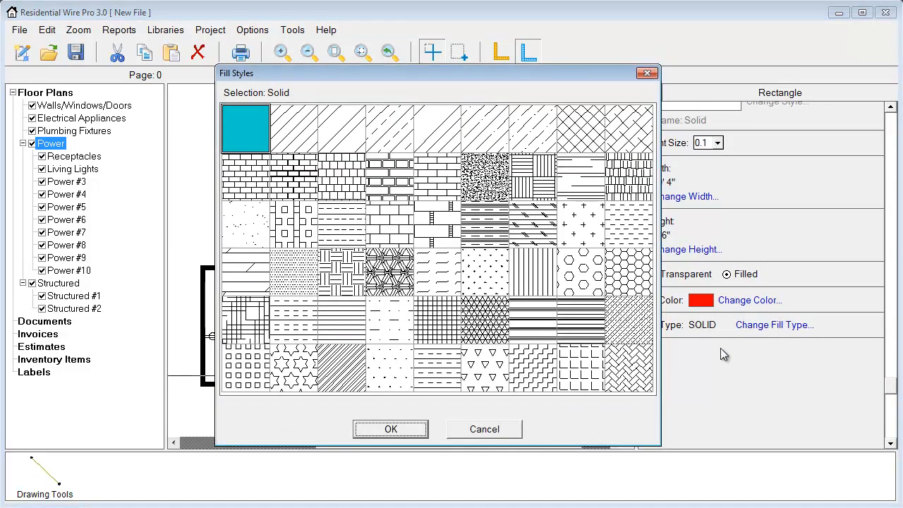
pyautogui.click(486, 430)
# Step: Send the circle backward behind the red rectangle and bring it forward again
pyautogui.click(440, 256)
pyautogui.moveTo(891, 427); pyautogui.dragTo(893, 134)
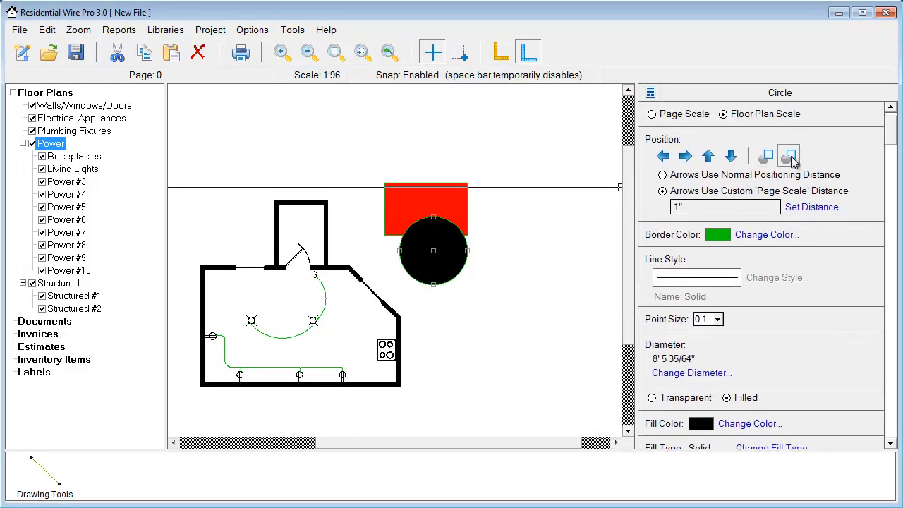
pyautogui.click(791, 158)
pyautogui.click(767, 160)
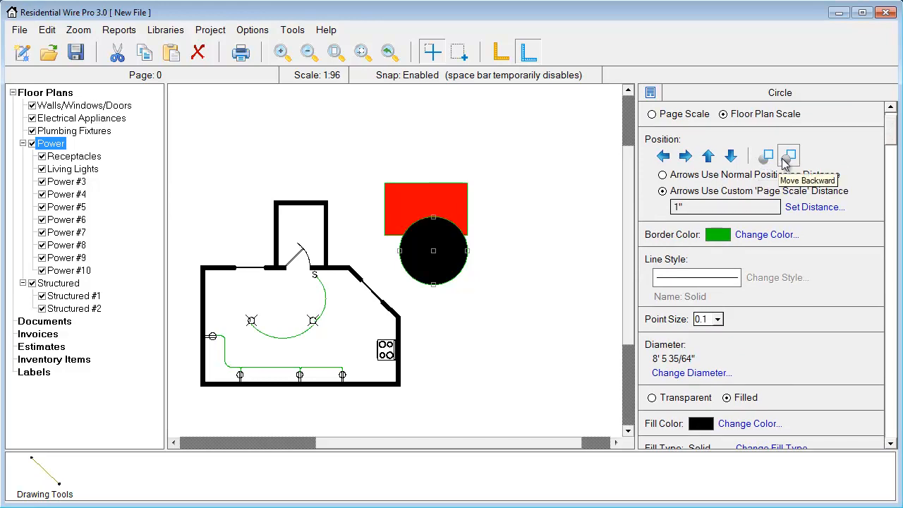
# Step: Move the circle slightly left and up so that it overlaps more of the red rectangle
pyautogui.moveTo(447, 244); pyautogui.dragTo(440, 244)
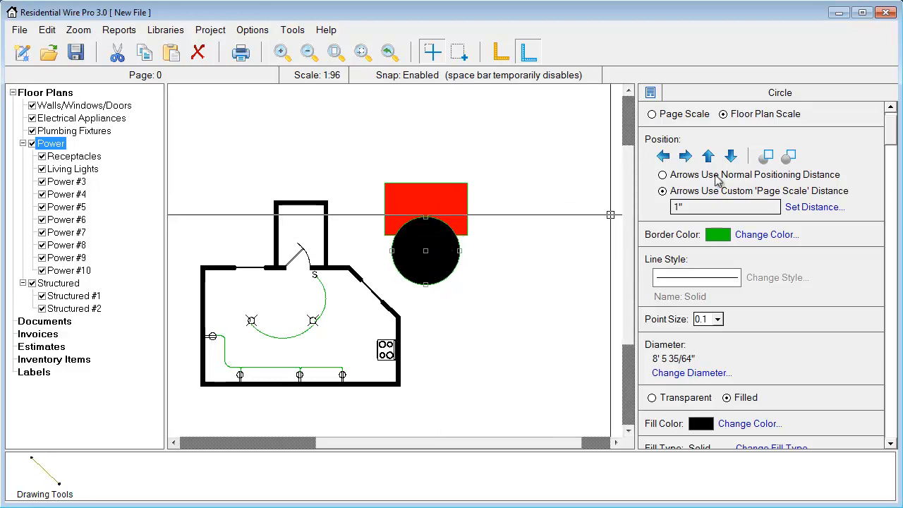
pyautogui.press('Up')
pyautogui.press('Up')
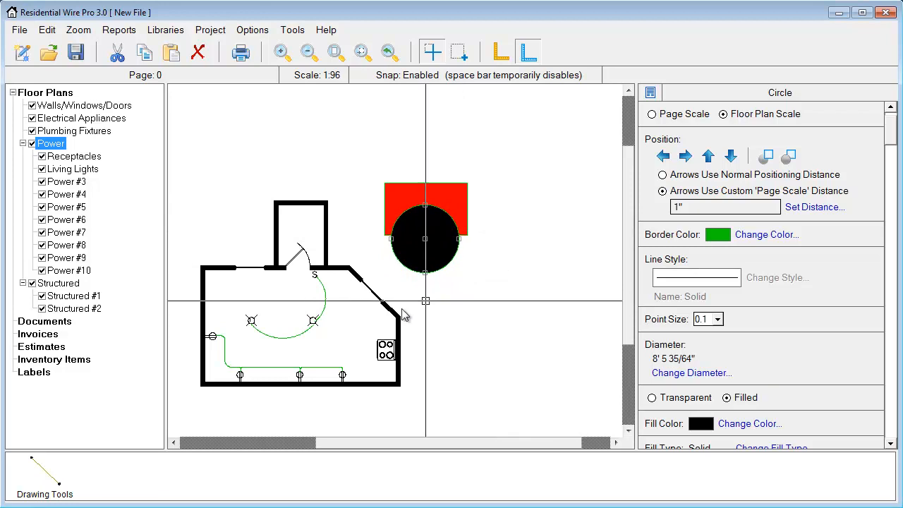
# Step: Add a text object about 1 119/128" wide and 79/128" high below and right of the circle
pyautogui.click(17, 497)
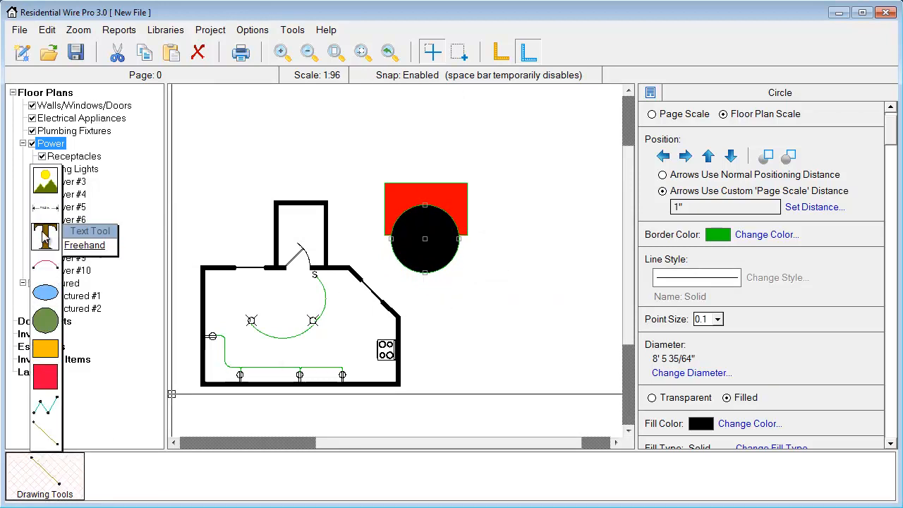
pyautogui.click(43, 236)
pyautogui.moveTo(424, 297); pyautogui.dragTo(547, 336)
pyautogui.click(500, 316)
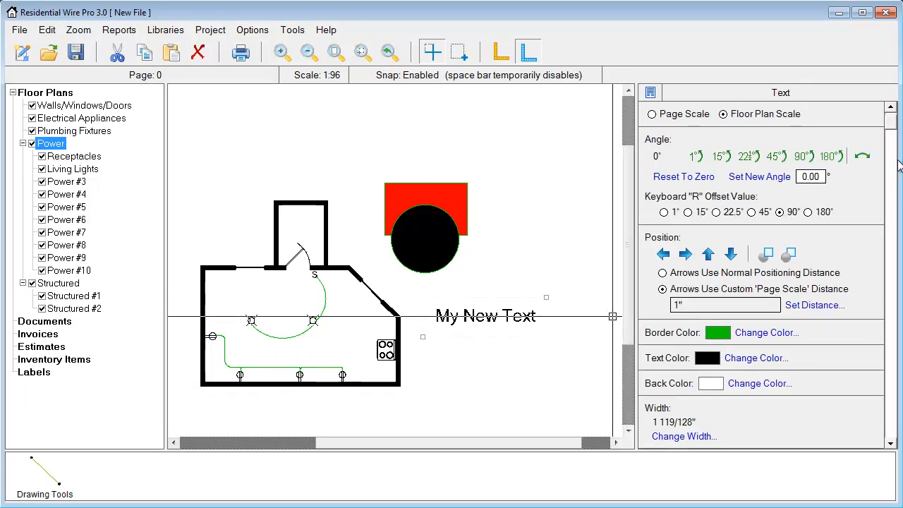
# Step: Change the new text object's wording to "Text Here" and apply the change
pyautogui.scroll(-2, 889, 285)
pyautogui.moveTo(889, 285); pyautogui.dragTo(889, 428)
pyautogui.moveTo(736, 410); pyautogui.dragTo(591, 374)
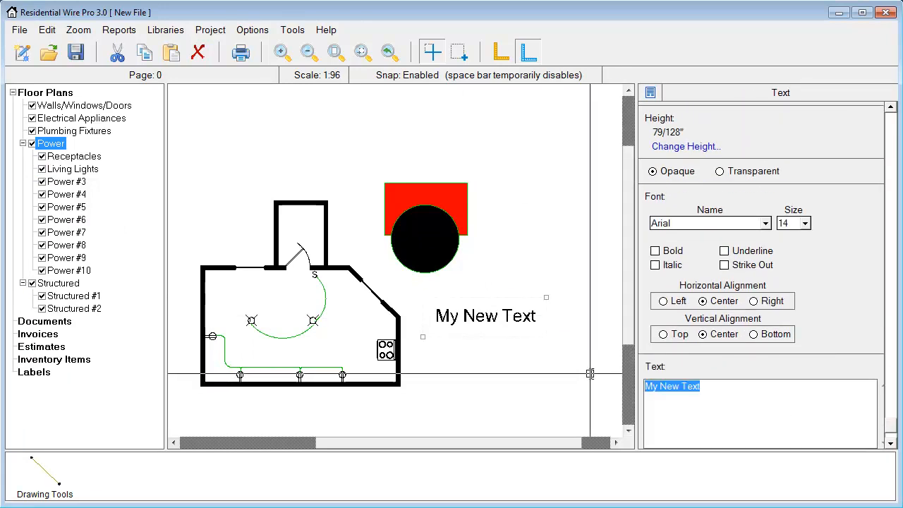
pyautogui.write('Text Here')
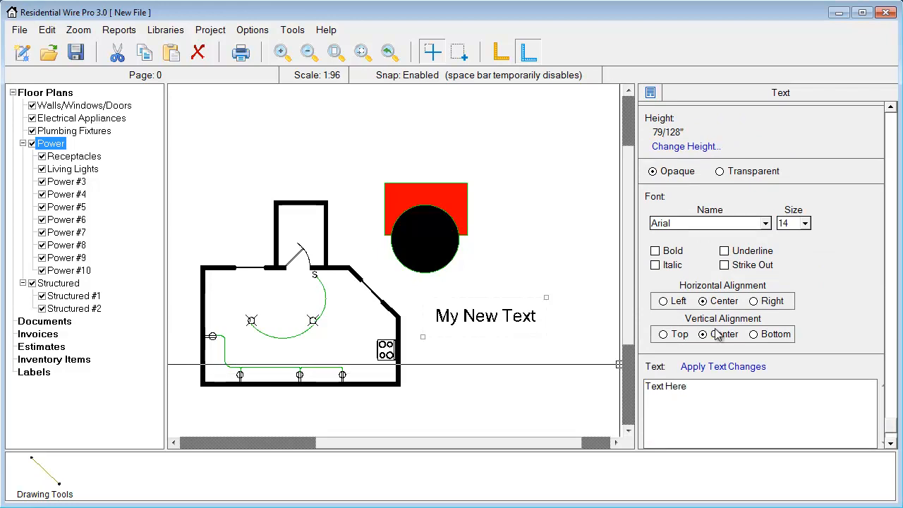
pyautogui.click(716, 366)
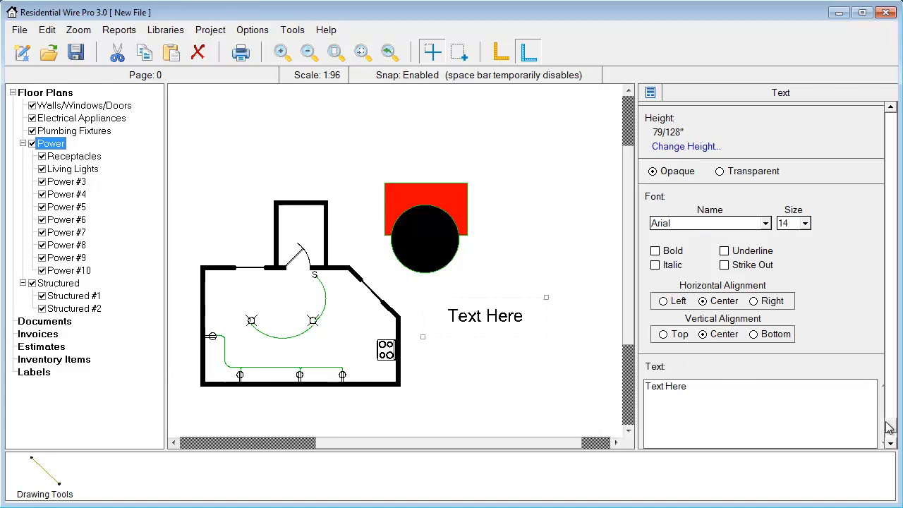
# Step: Move the text object to the right side of the red rectangle and deselect it
pyautogui.scroll(1, 889, 419)
pyautogui.moveTo(484, 317); pyautogui.dragTo(534, 215)
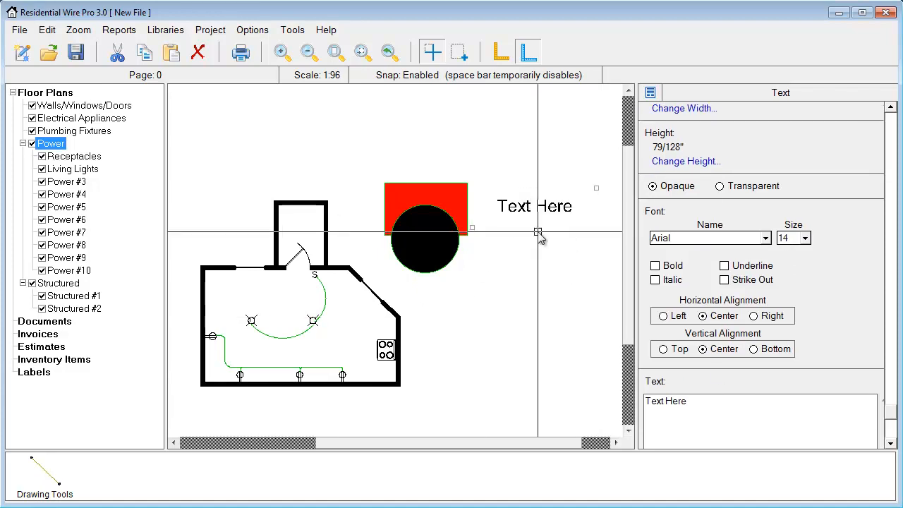
pyautogui.click(541, 259)
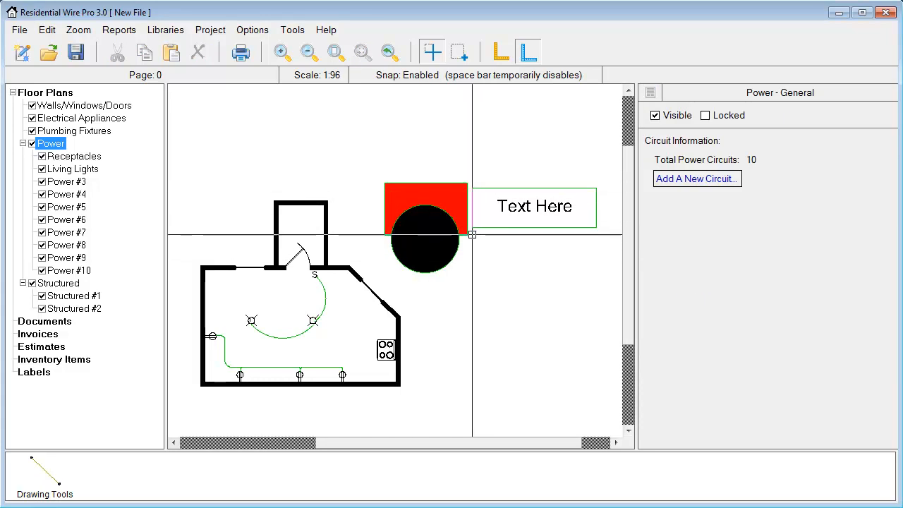
# Step: Save the rectangle, circle and text together as graphic object Test.vdf in the Furniture folder, overwriting the existing file
pyautogui.moveTo(375, 162); pyautogui.dragTo(618, 286)
pyautogui.rightClick(451, 210)
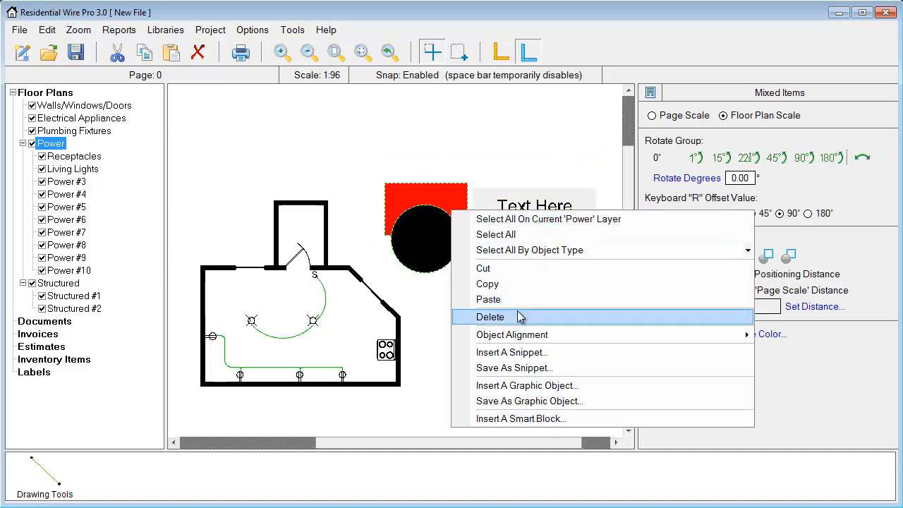
pyautogui.click(527, 401)
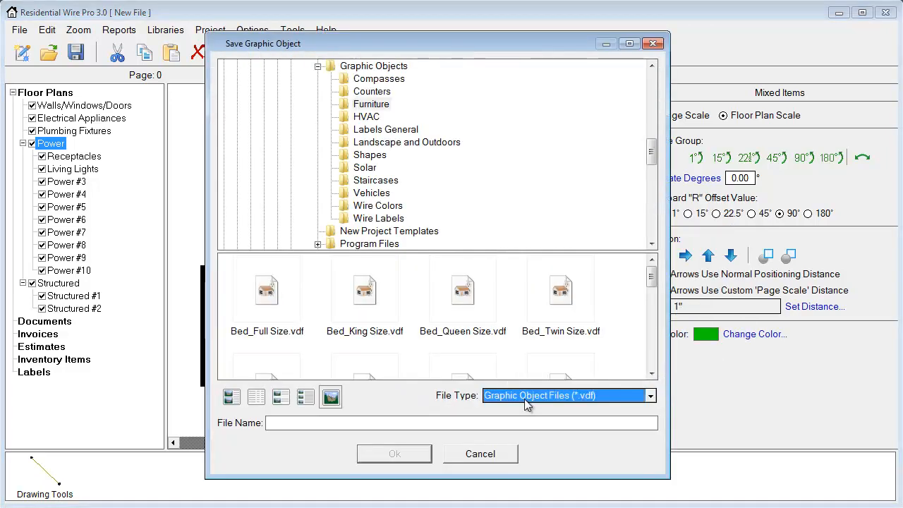
pyautogui.click(414, 422)
pyautogui.write('Test.vdf')
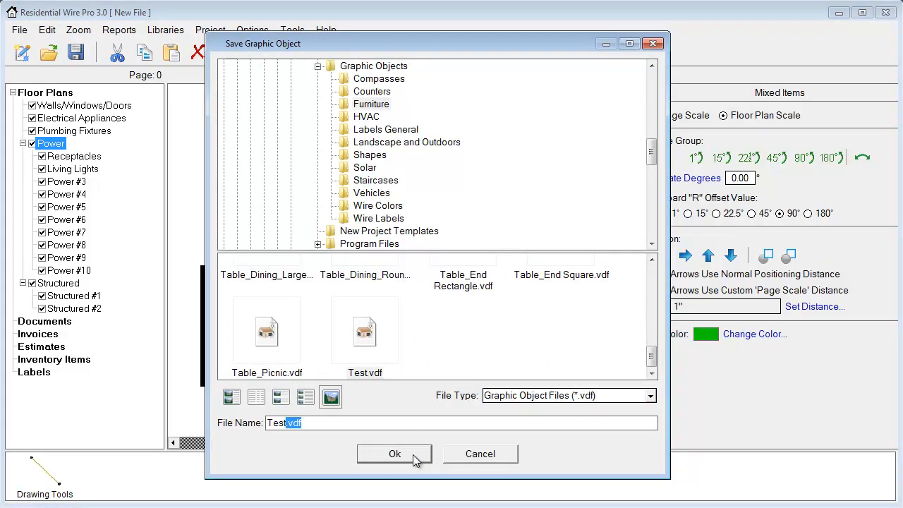
pyautogui.click(413, 455)
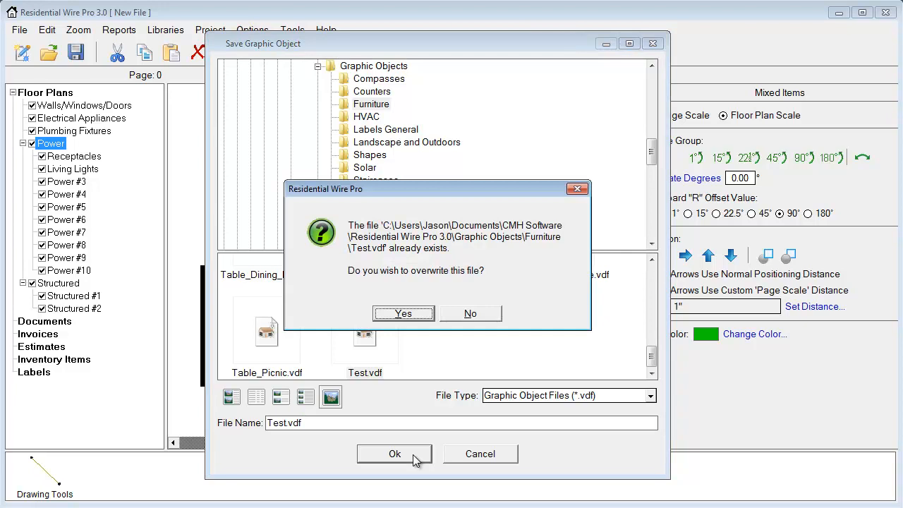
pyautogui.click(403, 314)
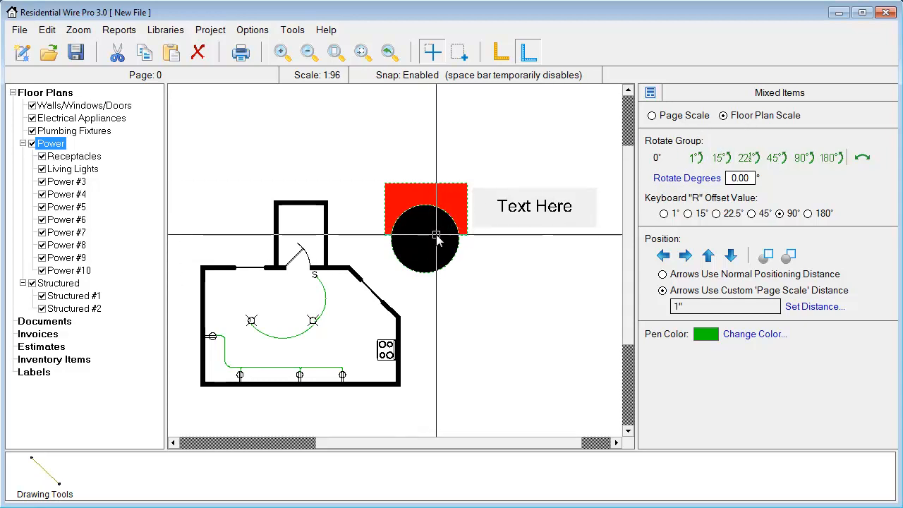
# Step: Insert the Test.vdf graphic object from the Furniture folder and place it below the original shapes
pyautogui.rightClick(454, 283)
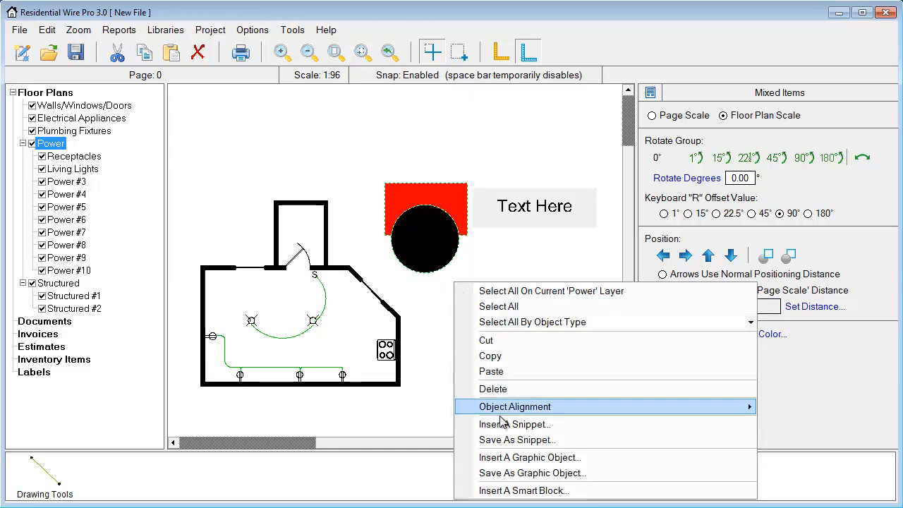
pyautogui.click(512, 459)
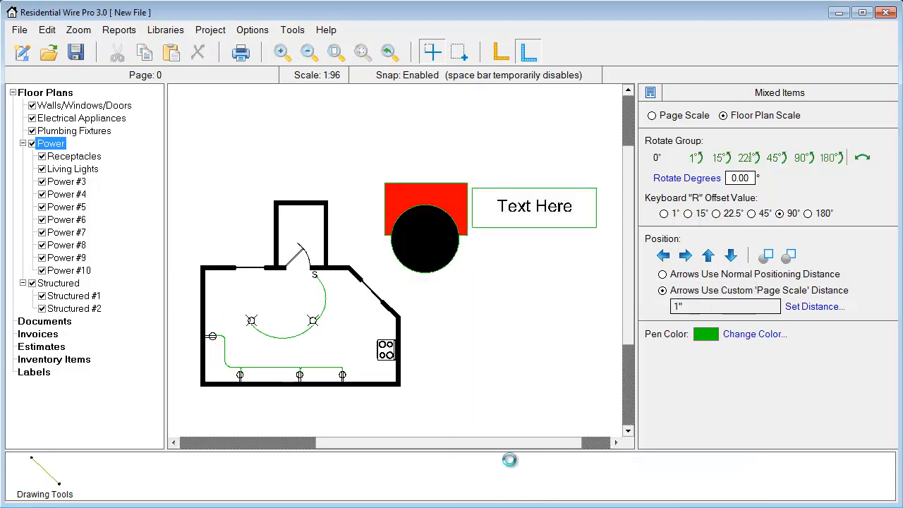
pyautogui.moveTo(652, 280); pyautogui.dragTo(651, 363)
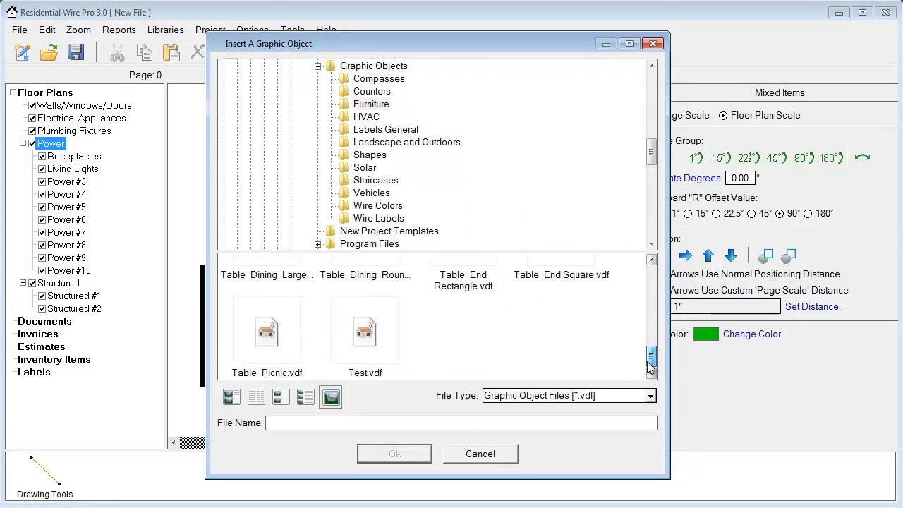
pyautogui.click(365, 353)
pyautogui.click(394, 454)
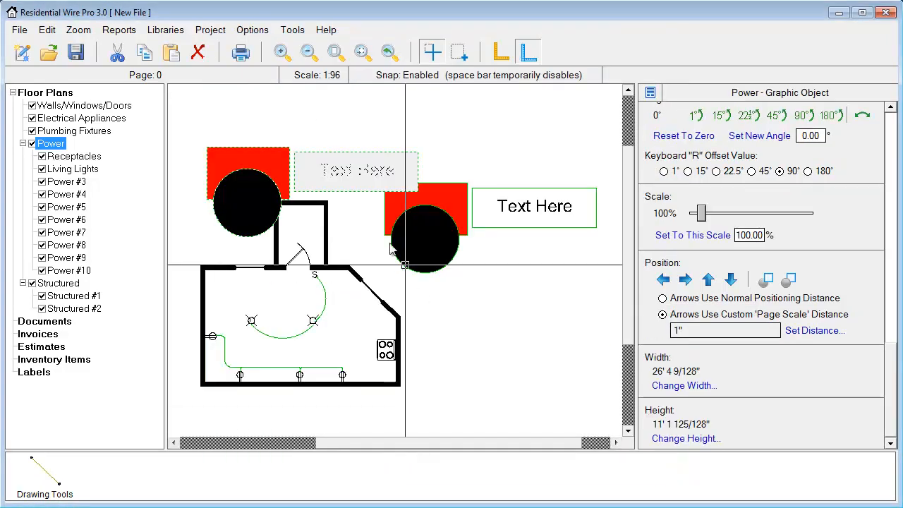
pyautogui.click(449, 332)
# Step: Scale the inserted Test graphic object down and move it above the floor plan
pyautogui.moveTo(701, 213); pyautogui.dragTo(698, 217)
pyautogui.moveTo(460, 358); pyautogui.dragTo(270, 156)
pyautogui.click(436, 307)
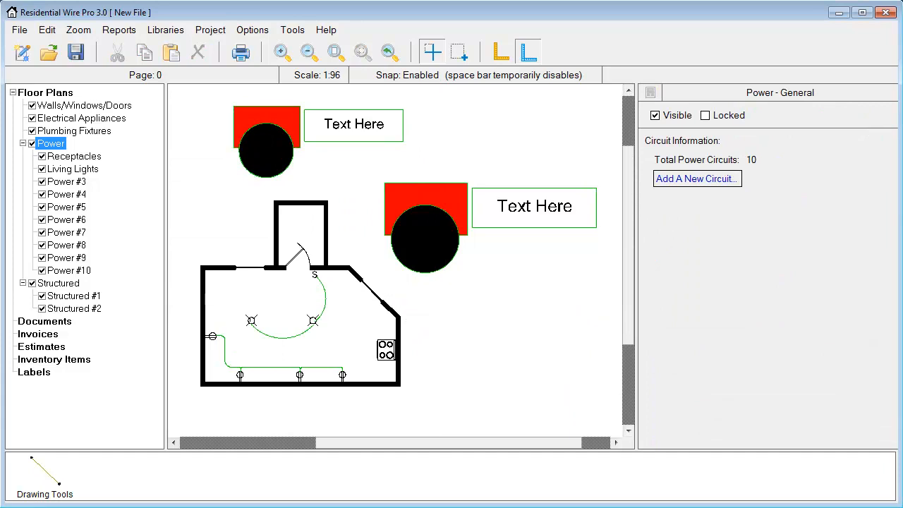
# Step: Insert the Bed_Queen Size.vdf graphic object from the Furniture folder above the larger red rectangle
pyautogui.rightClick(460, 324)
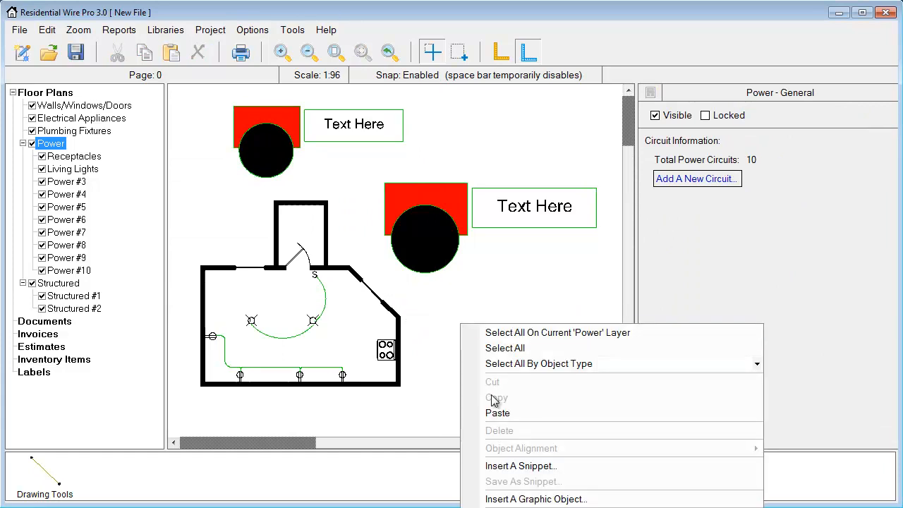
pyautogui.click(526, 499)
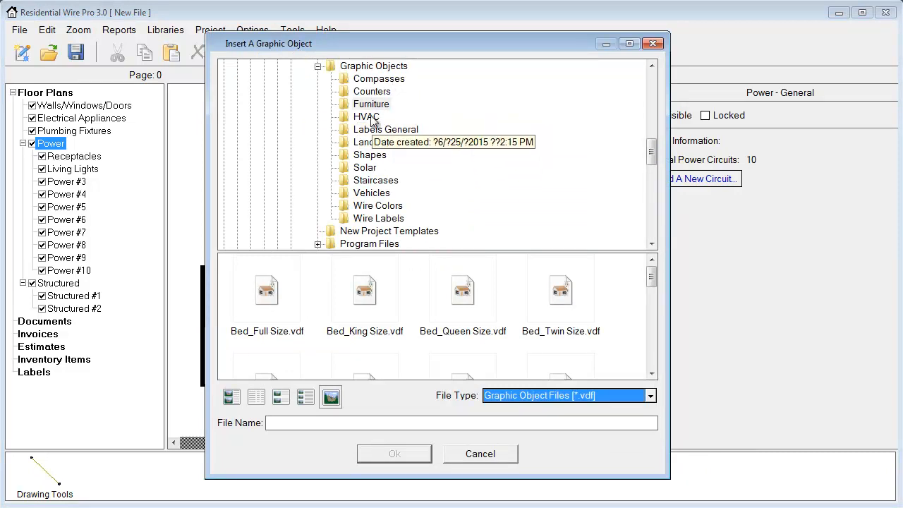
pyautogui.click(463, 297)
pyautogui.click(395, 452)
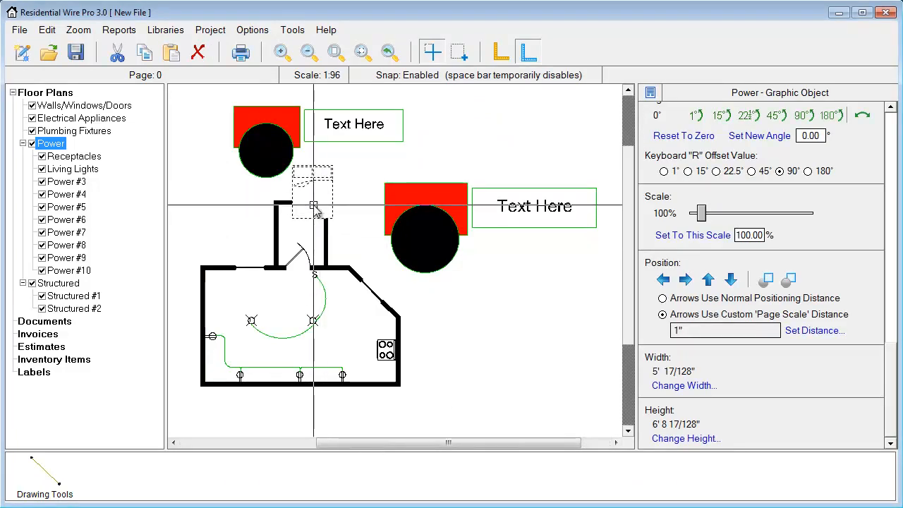
pyautogui.click(521, 158)
# Step: Open the smart block library for inserting a block on the main Floor Plans layer
pyautogui.click(60, 95)
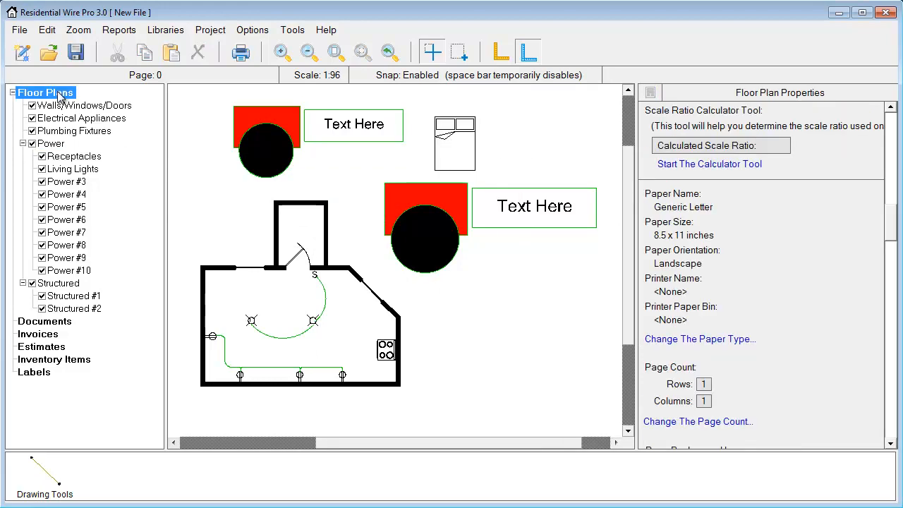
pyautogui.moveTo(891, 226); pyautogui.dragTo(891, 127)
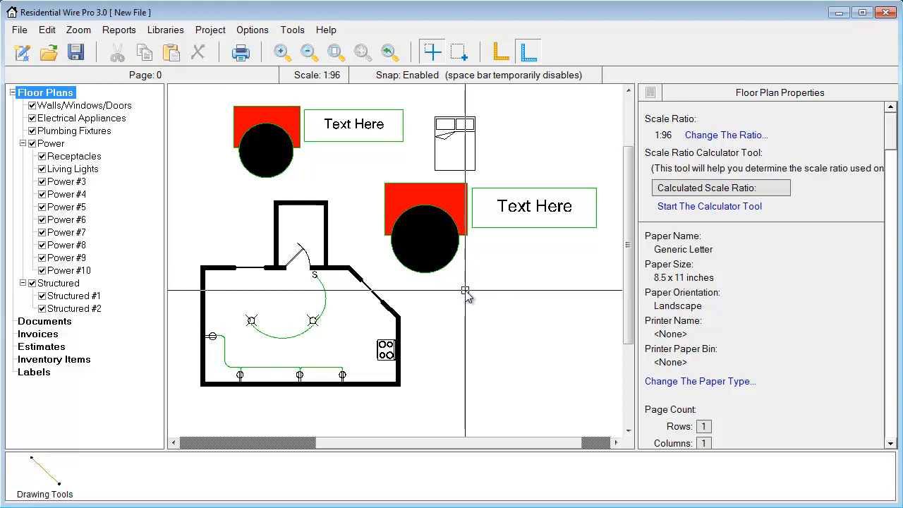
pyautogui.scroll(-2, 465, 292)
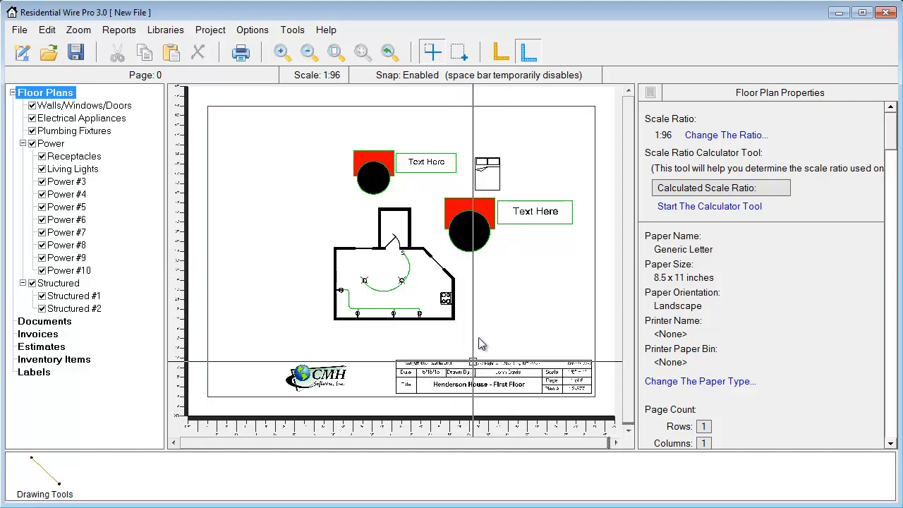
pyautogui.rightClick(247, 201)
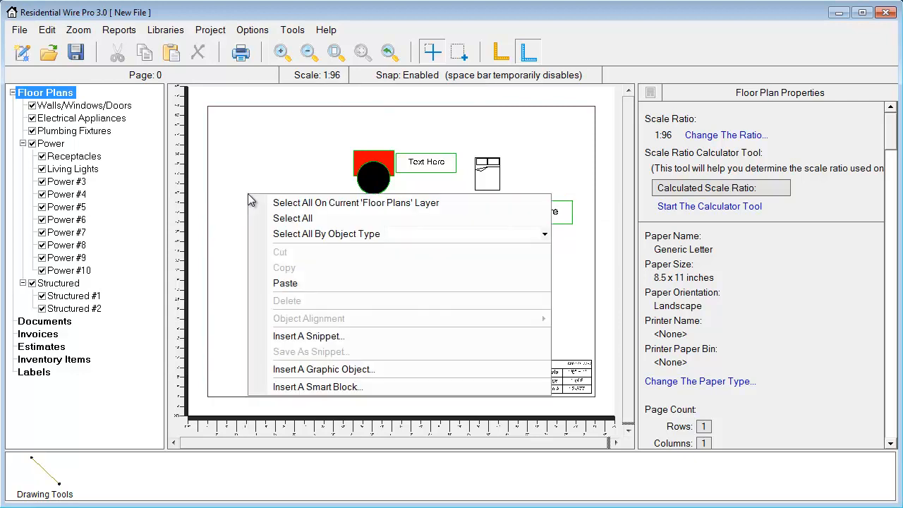
pyautogui.click(292, 388)
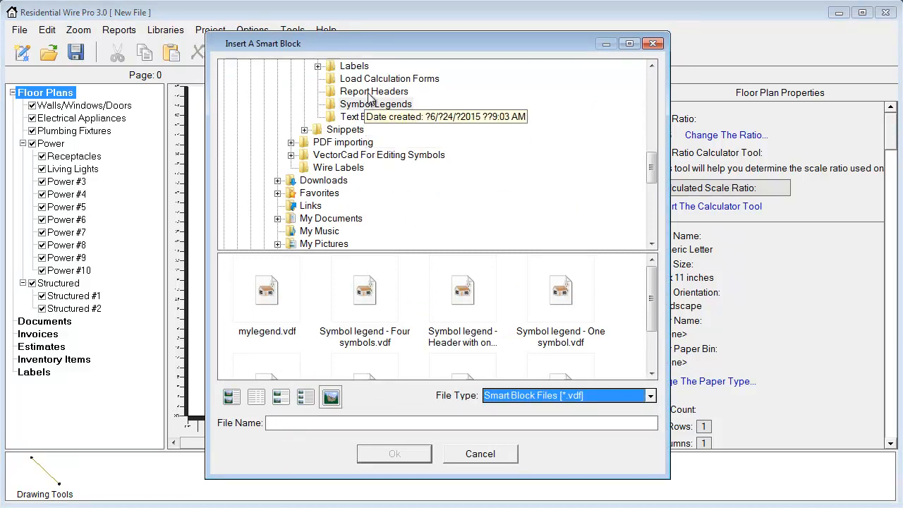
# Step: Insert the 10 Circuit.vdf smart block from the Eighth page 18,16,14,12,10 panel labels folder at the page margin's upper-left corner, with snap disabled
pyautogui.moveTo(651, 166); pyautogui.dragTo(652, 154)
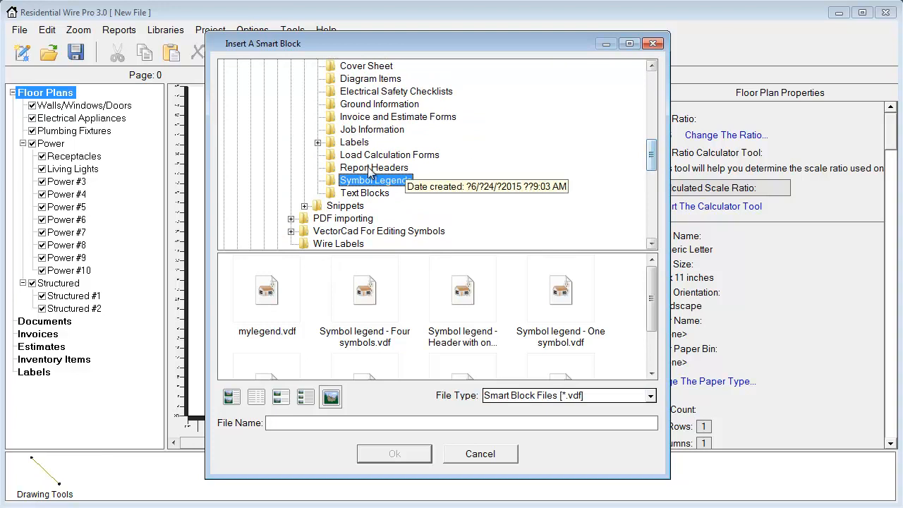
pyautogui.click(317, 143)
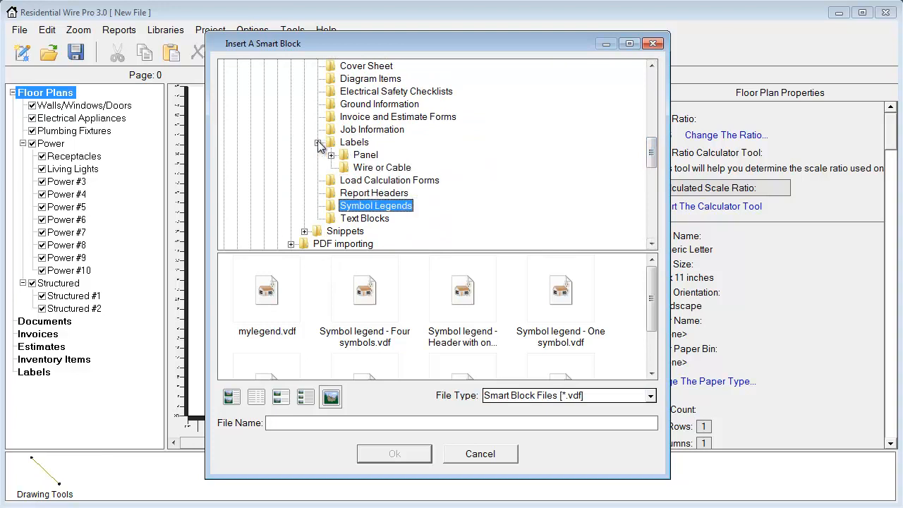
pyautogui.click(358, 168)
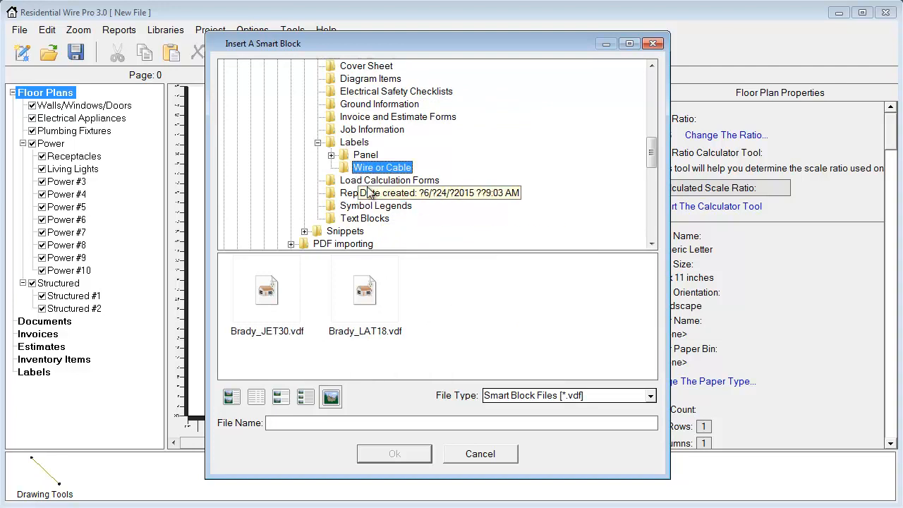
pyautogui.click(331, 155)
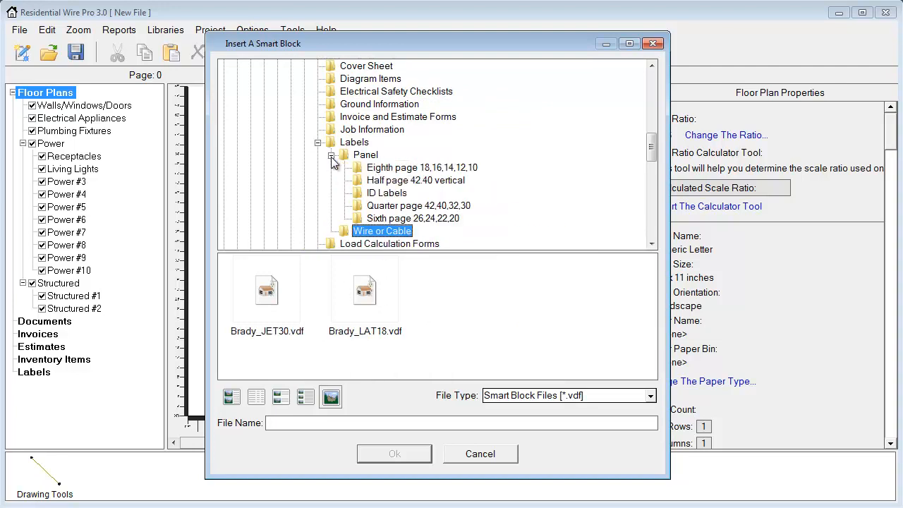
pyautogui.click(396, 168)
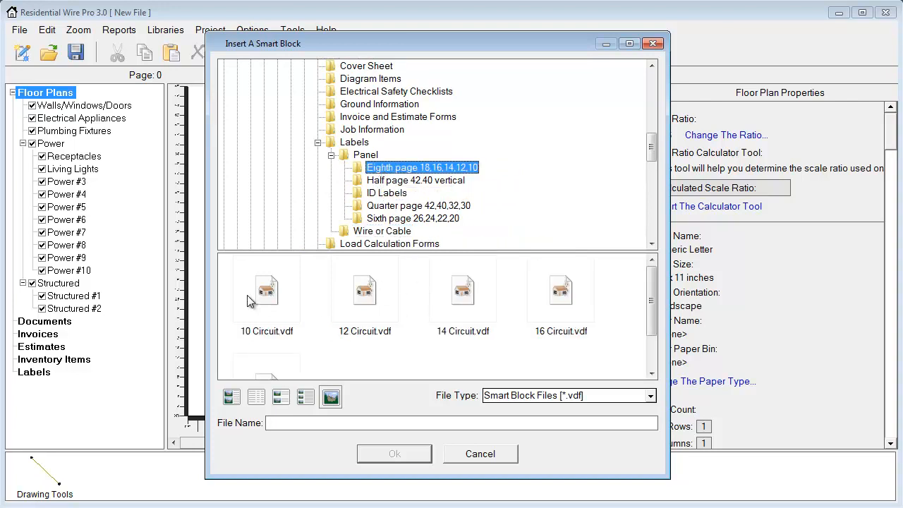
pyautogui.doubleClick(266, 295)
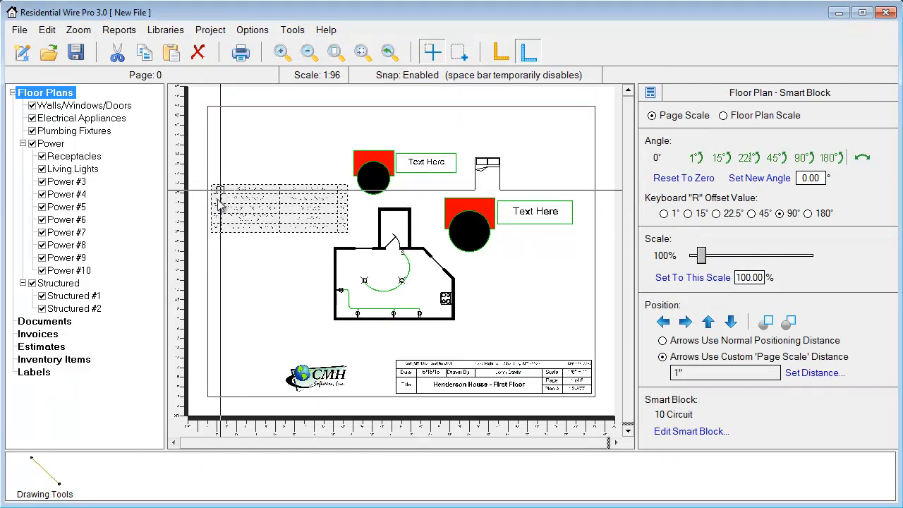
pyautogui.press('space')
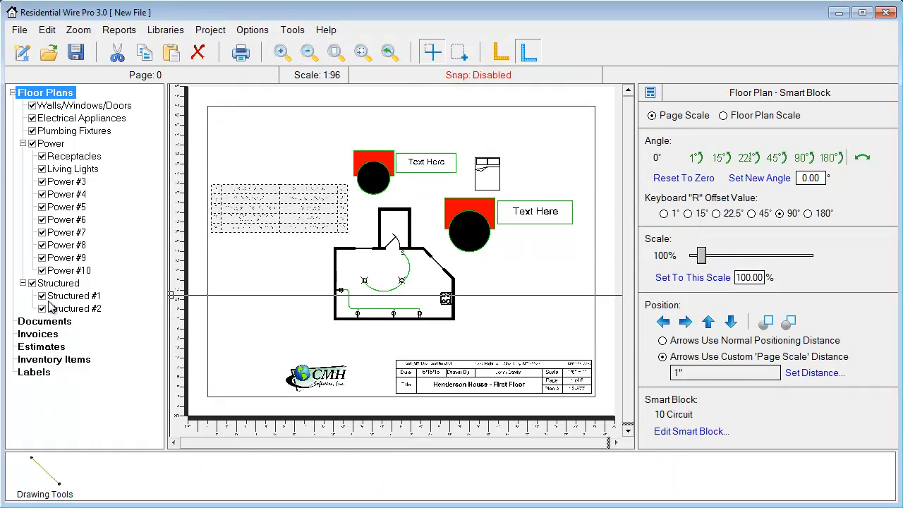
pyautogui.click(206, 180)
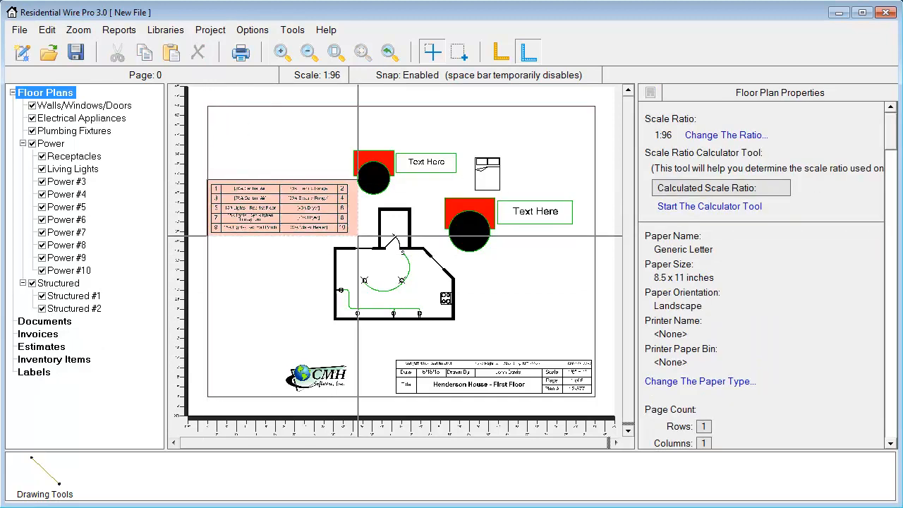
# Step: View the circuit 1 text of the 10 Circuit block in the smart block editor and leave without making changes
pyautogui.scroll(3, 323, 212)
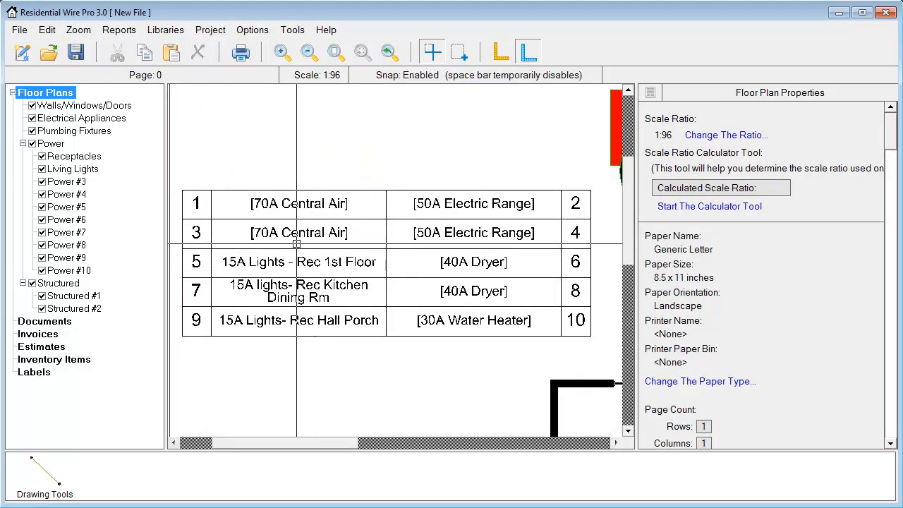
pyautogui.doubleClick(286, 204)
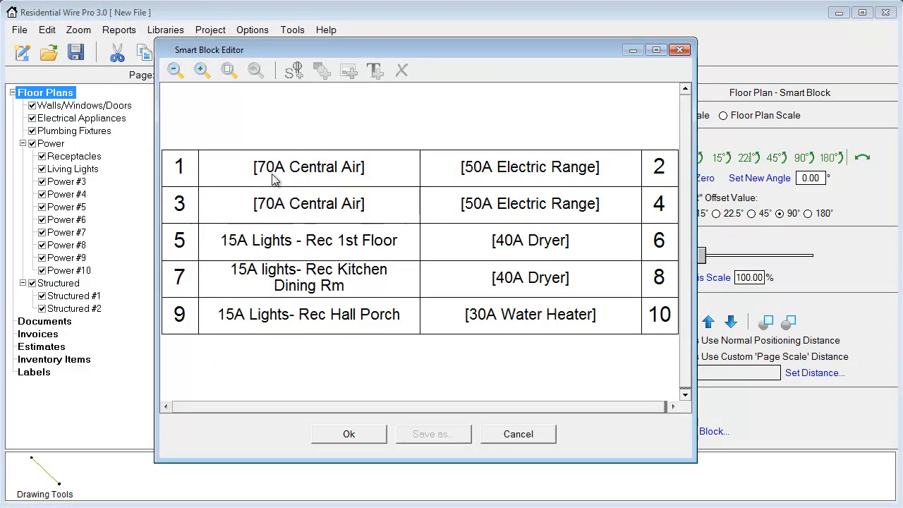
pyautogui.doubleClick(274, 179)
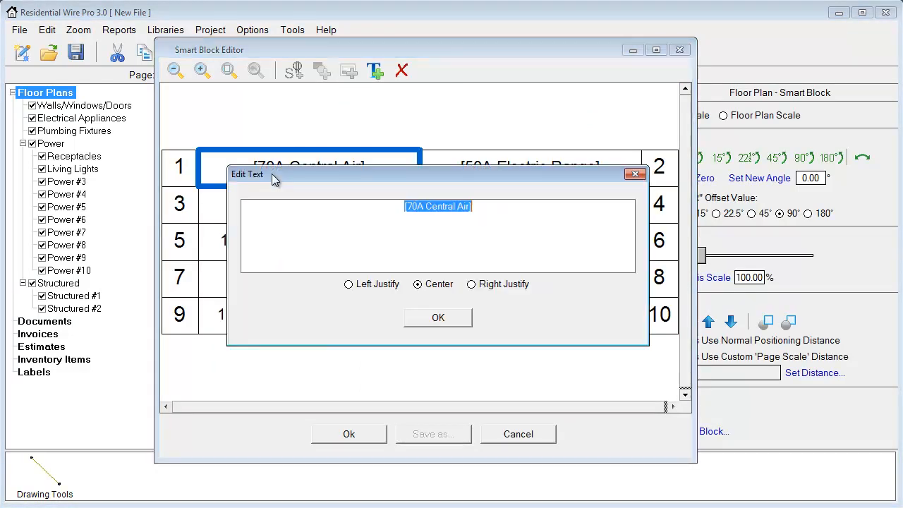
pyautogui.click(429, 316)
pyautogui.click(523, 437)
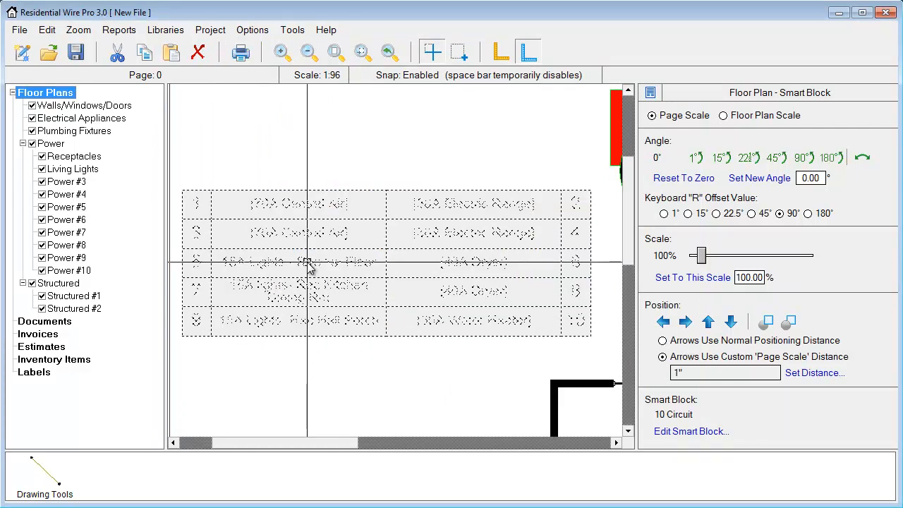
# Step: Move the 10 Circuit block from the floor plan to the upper part of the Labels page
pyautogui.press('Escape')
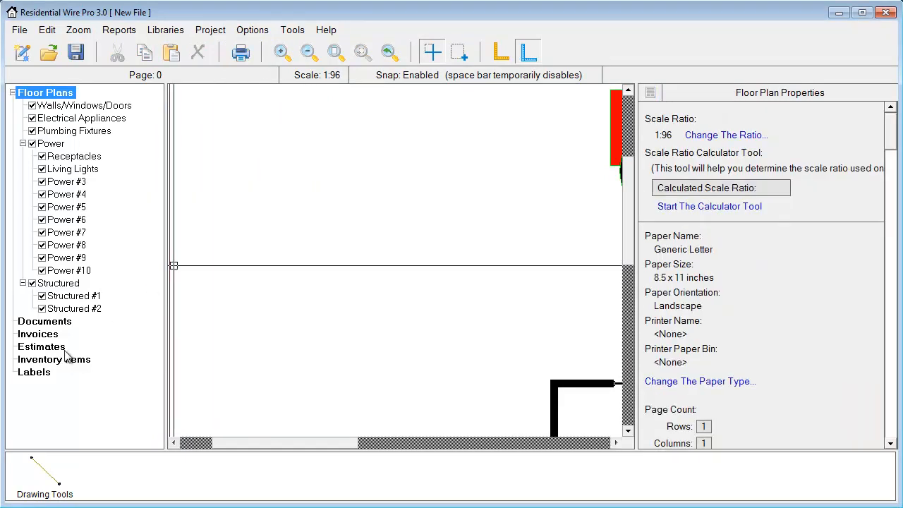
pyautogui.click(34, 373)
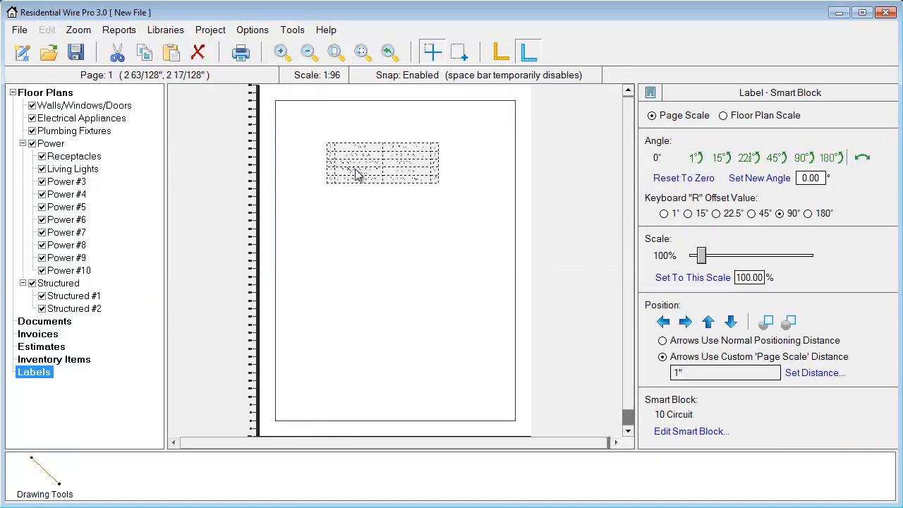
pyautogui.click(358, 186)
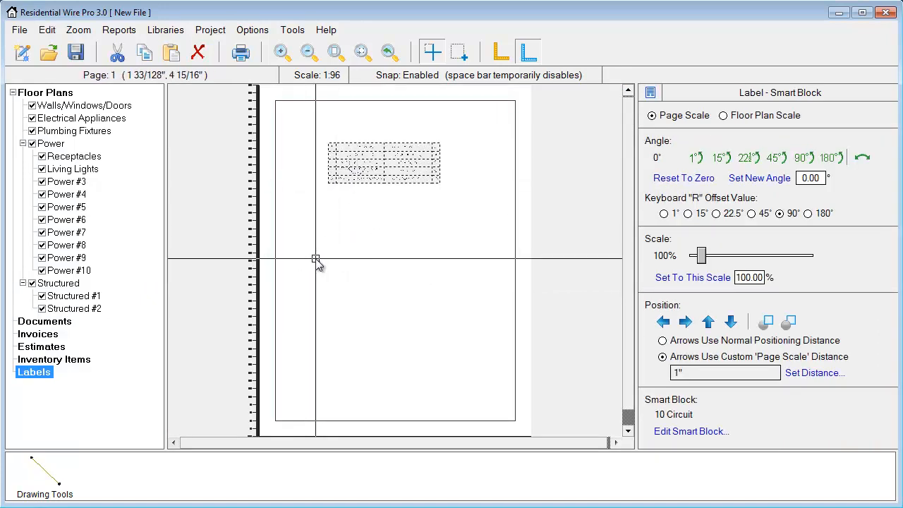
# Step: View the Documents and Estimates pages, and return to the Walls/Windows/Doors layer of the floor plan
pyautogui.click(48, 323)
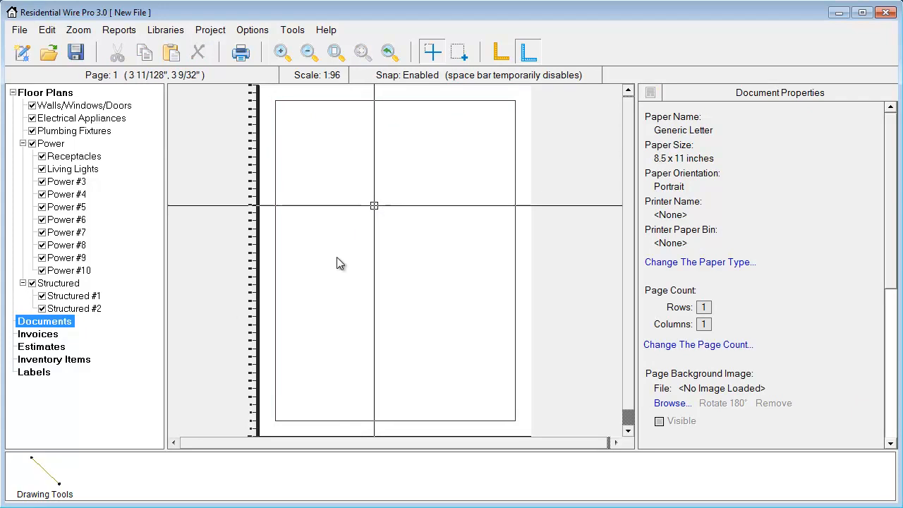
pyautogui.click(50, 348)
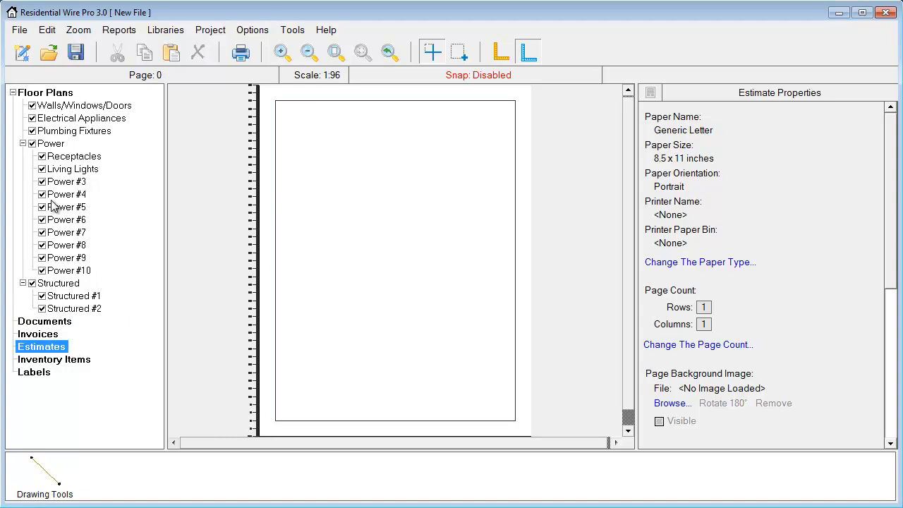
pyautogui.click(62, 107)
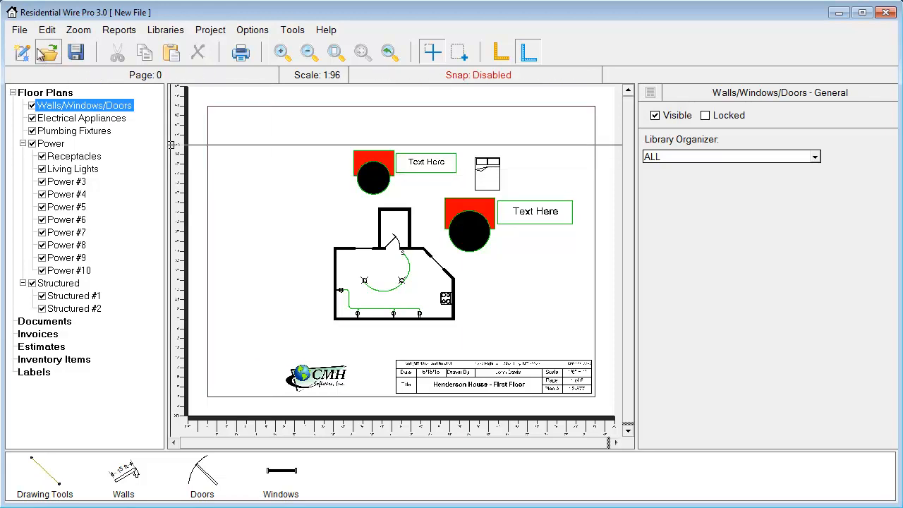
# Step: Review the export and print options, add Estimate page 1 to the pages selected for printing, and cancel the print
pyautogui.click(19, 31)
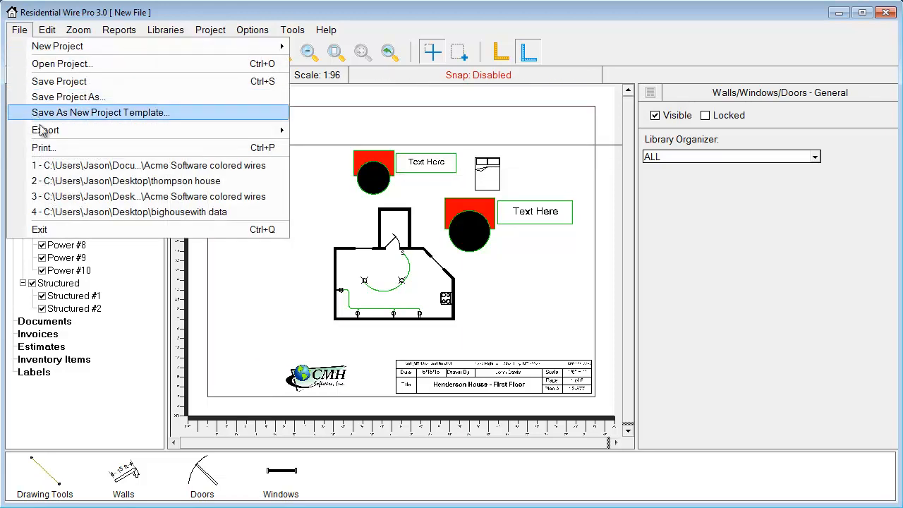
pyautogui.moveTo(43, 131)
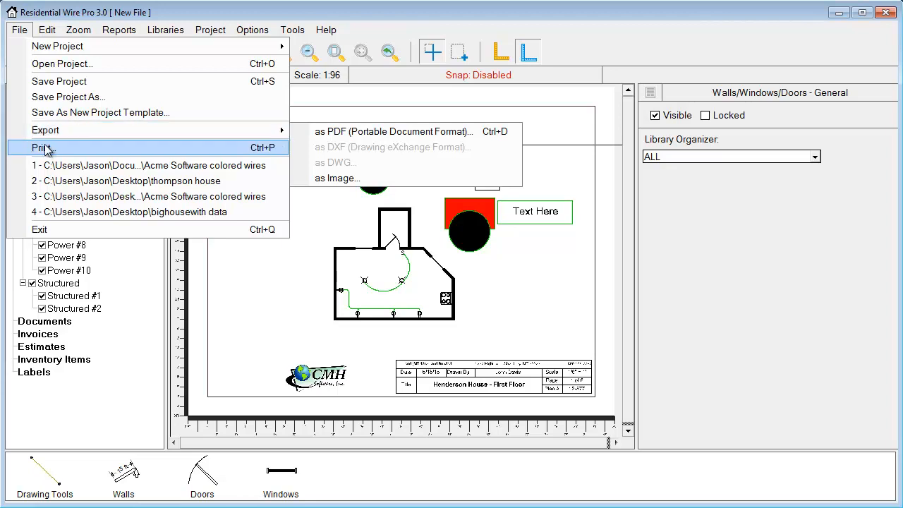
pyautogui.click(43, 147)
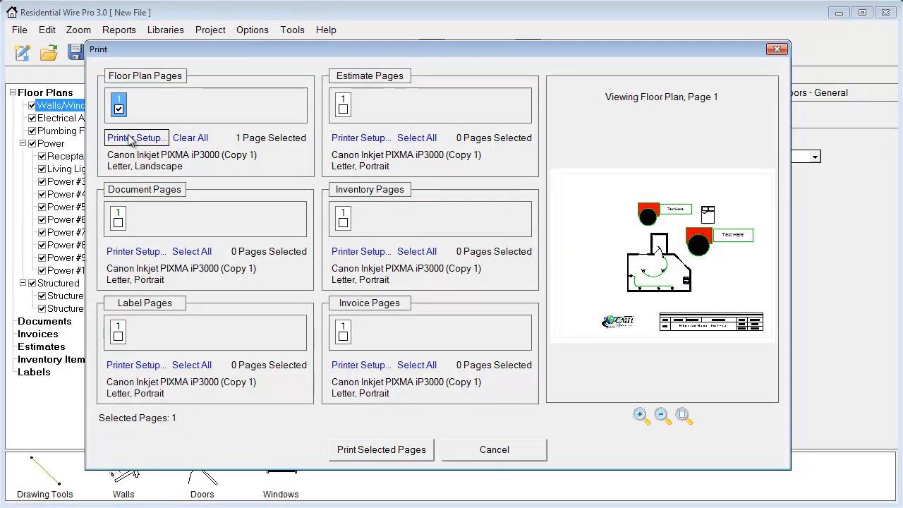
pyautogui.click(343, 109)
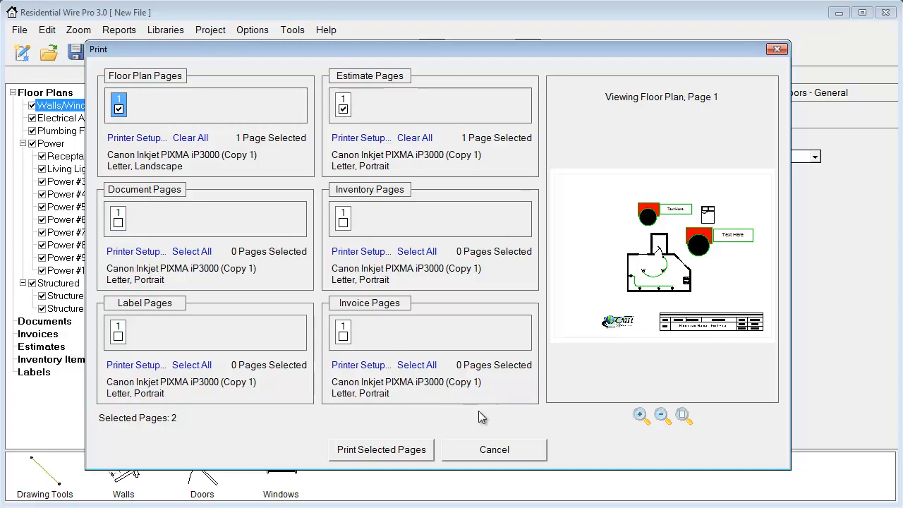
pyautogui.click(494, 449)
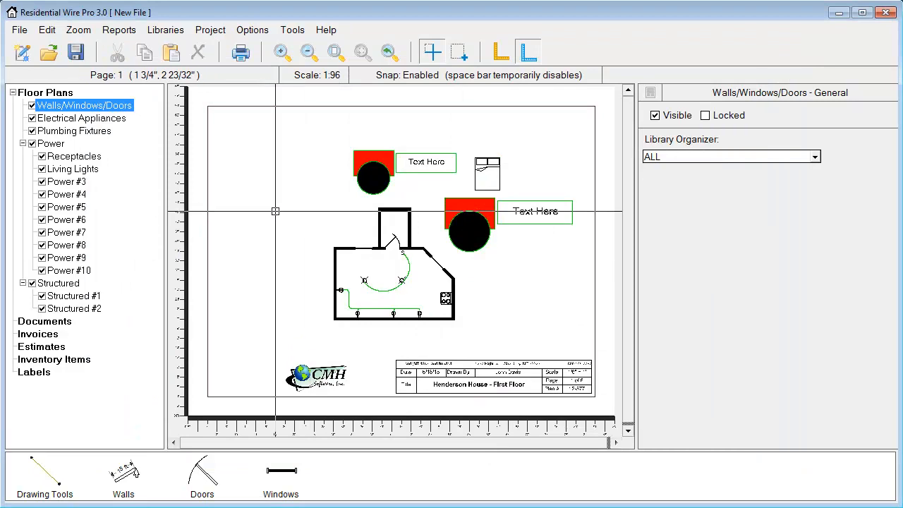
# Step: Open the Acme Software colored wires.vdf sample project, discarding the changes to the current drawing
pyautogui.click(19, 30)
pyautogui.click(36, 63)
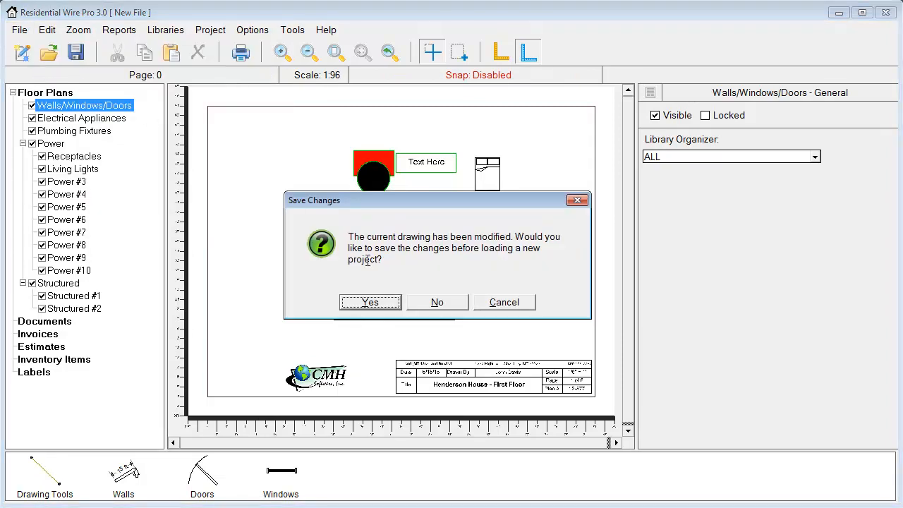
pyautogui.click(434, 302)
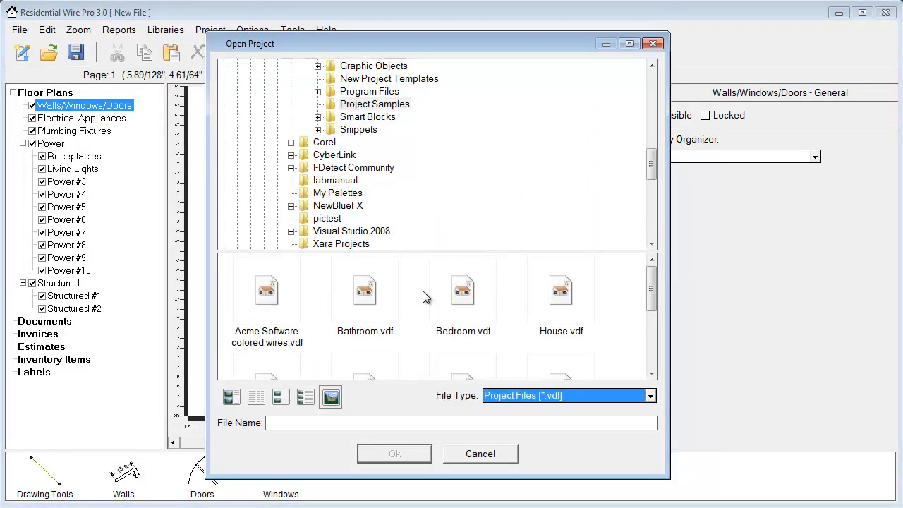
pyautogui.moveTo(650, 282); pyautogui.dragTo(652, 284)
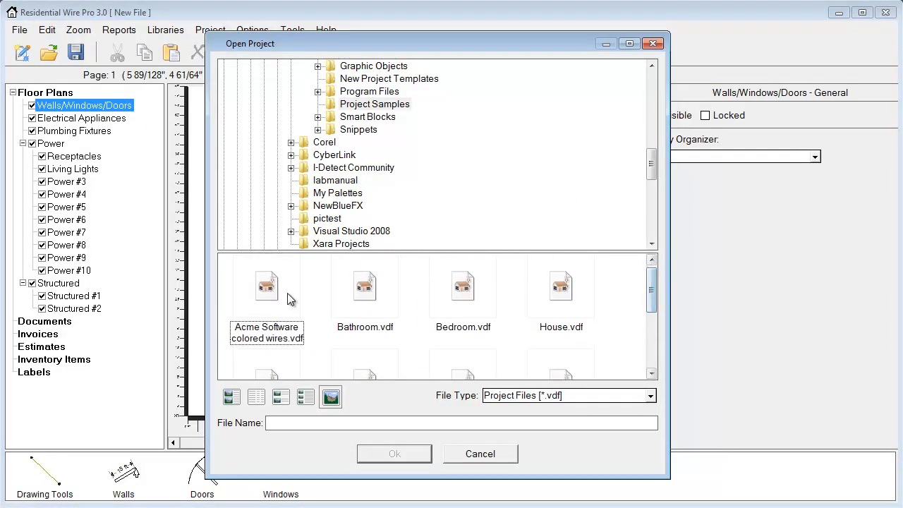
pyautogui.click(284, 286)
pyautogui.click(405, 453)
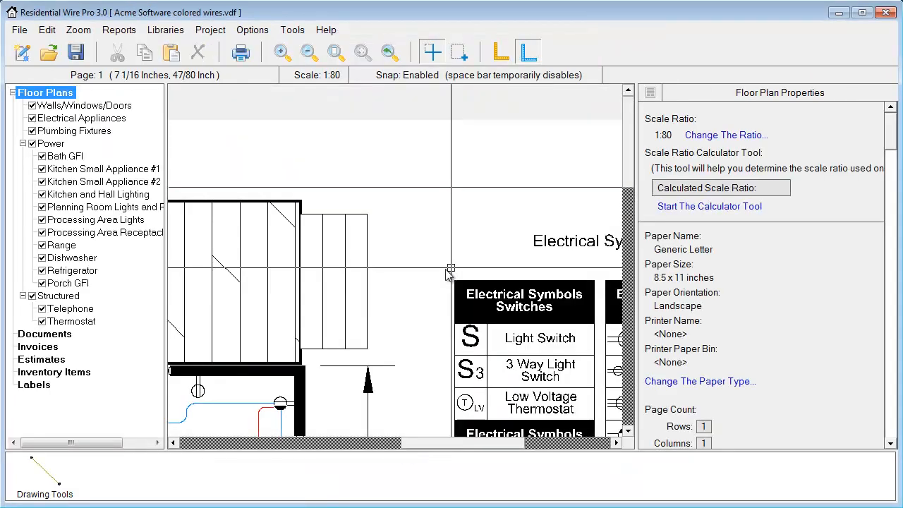
# Step: Delete the electrical symbols legends and the wire color legend beside the office floor plan, working on the Power layer
pyautogui.scroll(-6, 411, 271)
pyautogui.moveTo(392, 336); pyautogui.dragTo(440, 192, button='middle')
pyautogui.scroll(1, 395, 254)
pyautogui.moveTo(395, 254); pyautogui.dragTo(516, 249, button='middle')
pyautogui.scroll(-2, 433, 282)
pyautogui.moveTo(434, 282); pyautogui.dragTo(510, 274, button='middle')
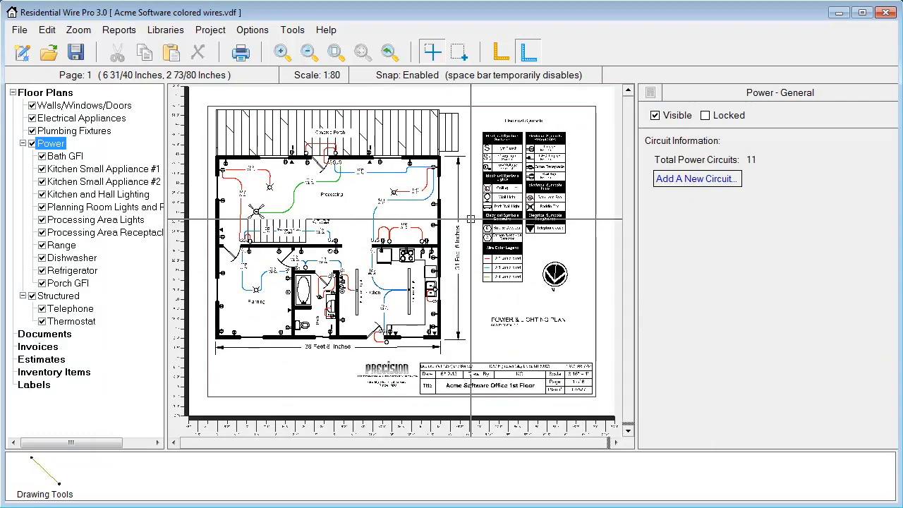
pyautogui.scroll(1, 547, 153)
pyautogui.scroll(3, 543, 157)
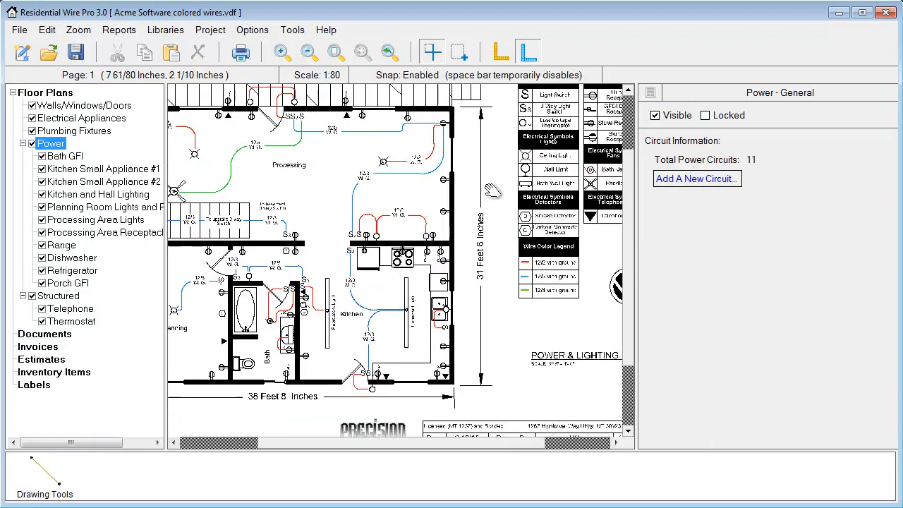
pyautogui.moveTo(517, 169); pyautogui.dragTo(397, 254, button='middle')
pyautogui.scroll(2, 398, 254)
pyautogui.moveTo(501, 195); pyautogui.dragTo(450, 172, button='middle')
pyautogui.scroll(-1, 456, 184)
pyautogui.scroll(-1, 459, 191)
pyautogui.scroll(2, 444, 190)
pyautogui.click(406, 161)
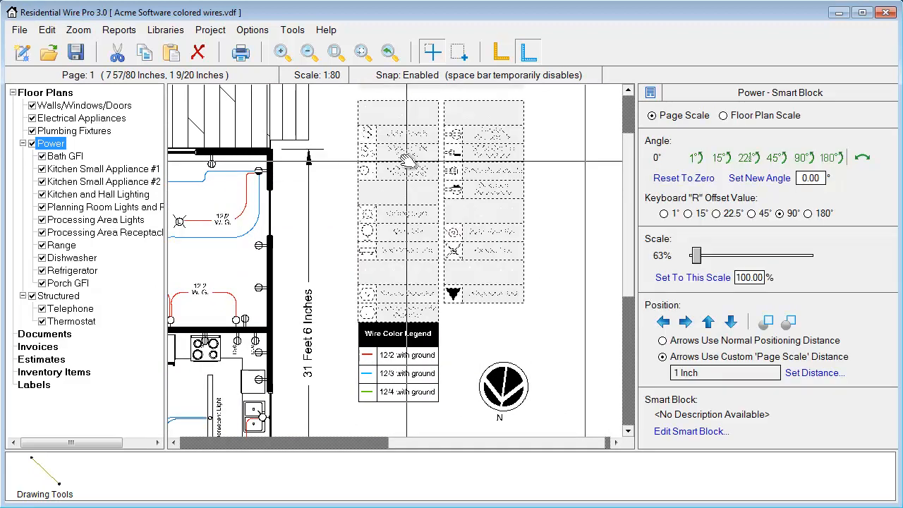
pyautogui.press('Delete')
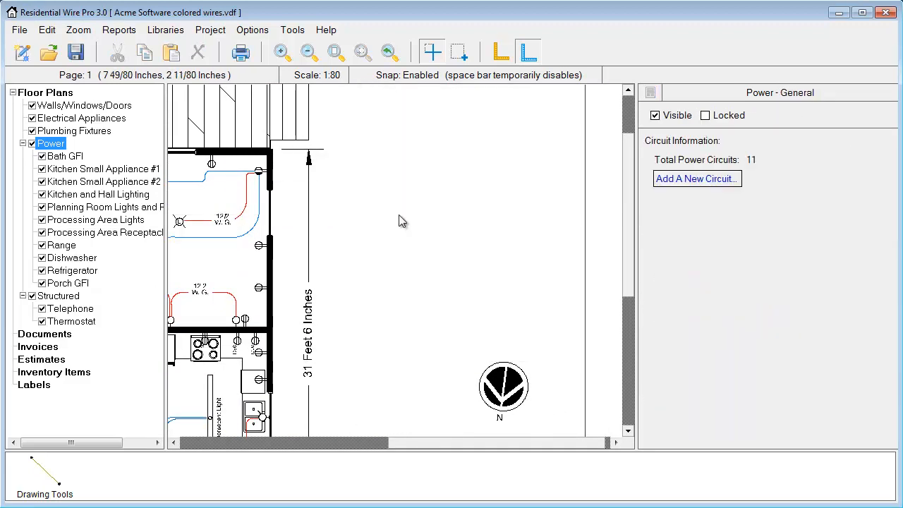
# Step: Insert the smart block Symbol legend - Header with one symbol.vdf from Symbol Legends in the blank area beside the floor plan
pyautogui.rightClick(400, 215)
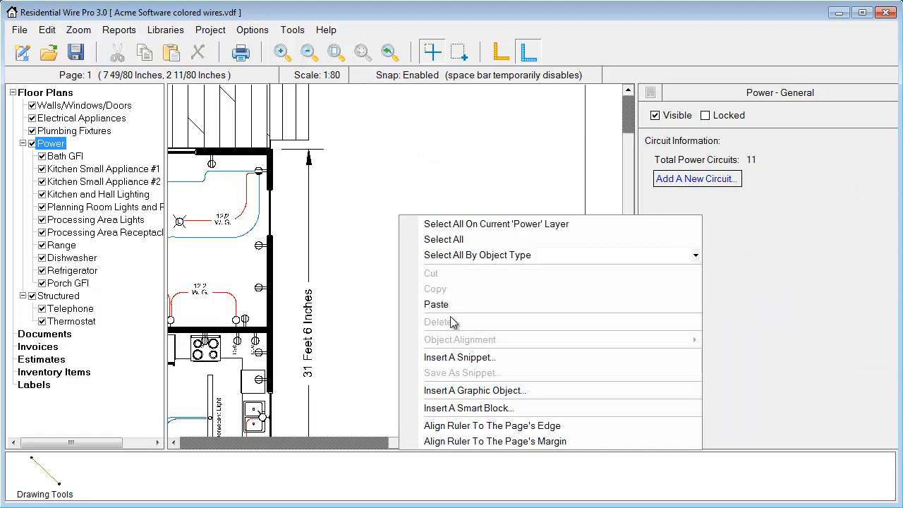
pyautogui.click(464, 410)
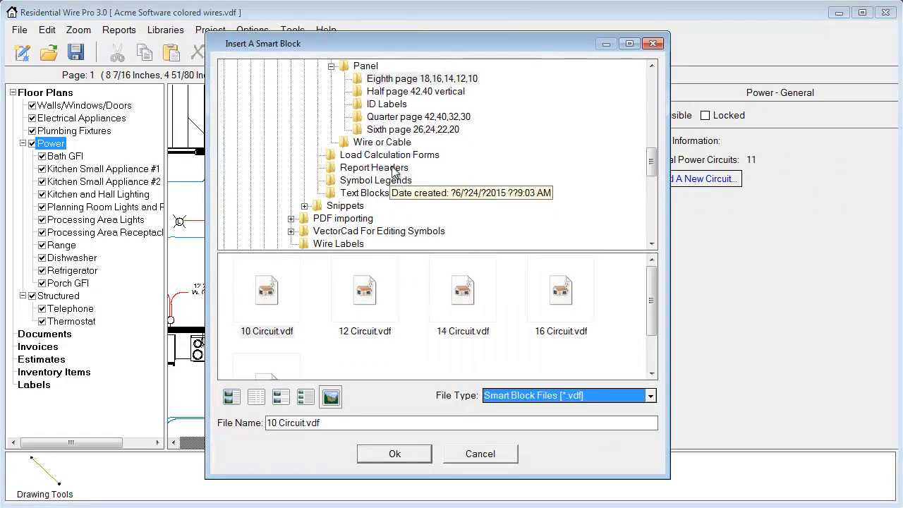
pyautogui.click(356, 181)
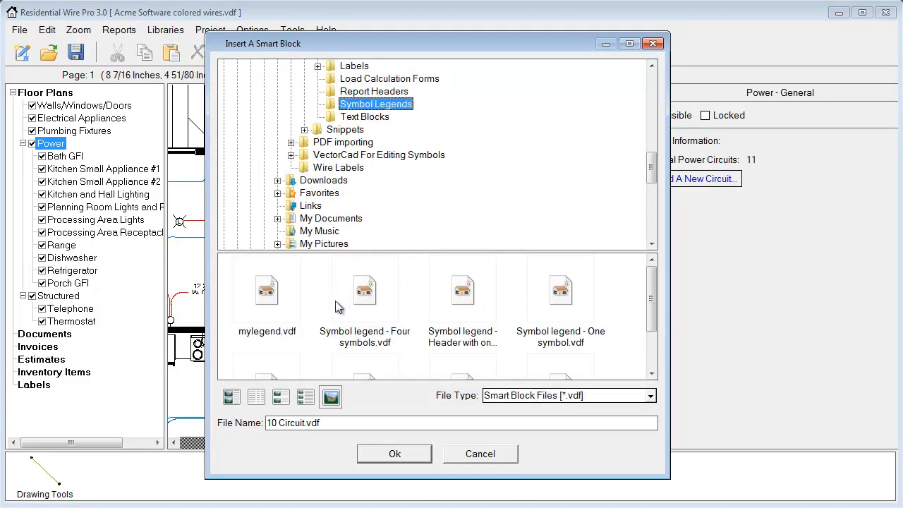
pyautogui.click(470, 310)
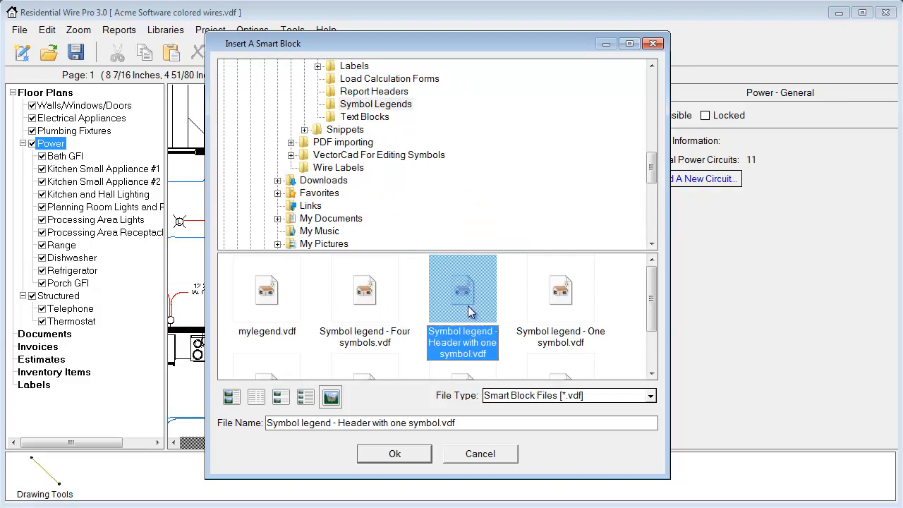
pyautogui.click(416, 456)
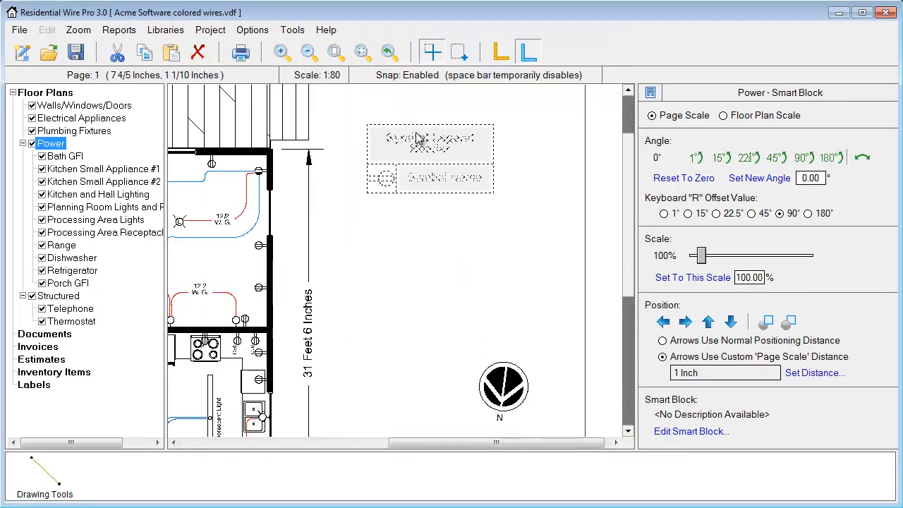
pyautogui.click(438, 153)
# Step: Insert the smart block Symbol legend - Four symbols.vdf directly beneath the legend header block
pyautogui.rightClick(393, 227)
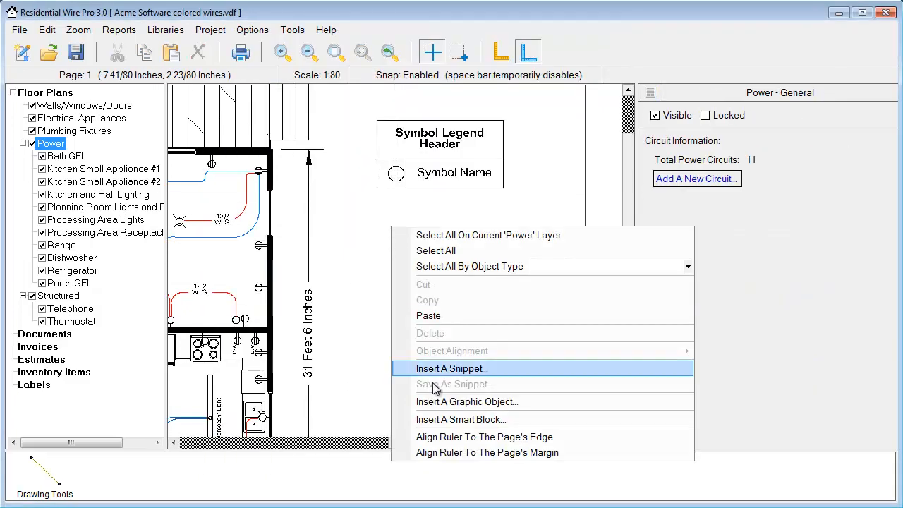
pyautogui.click(442, 421)
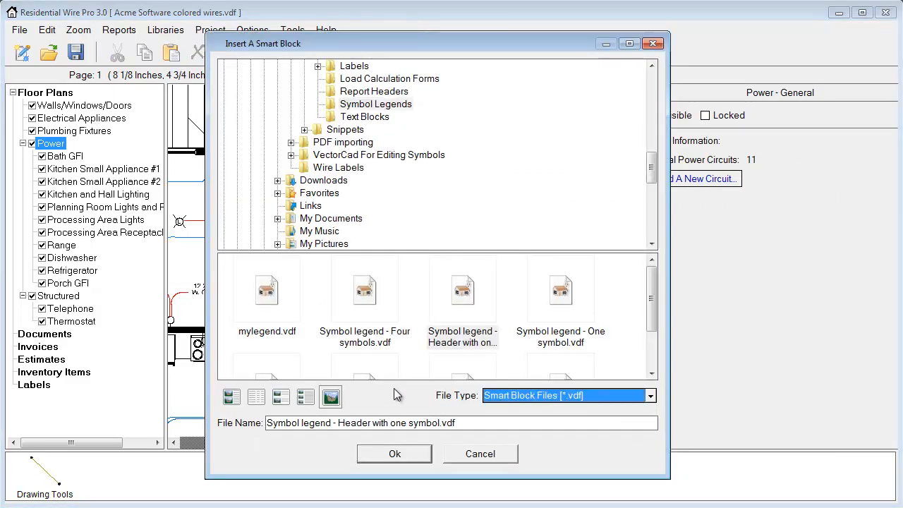
pyautogui.click(357, 312)
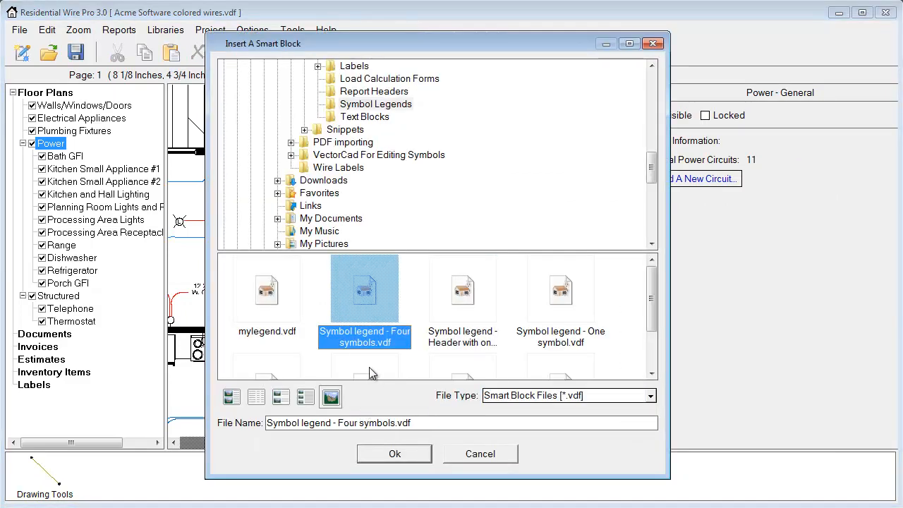
pyautogui.click(390, 455)
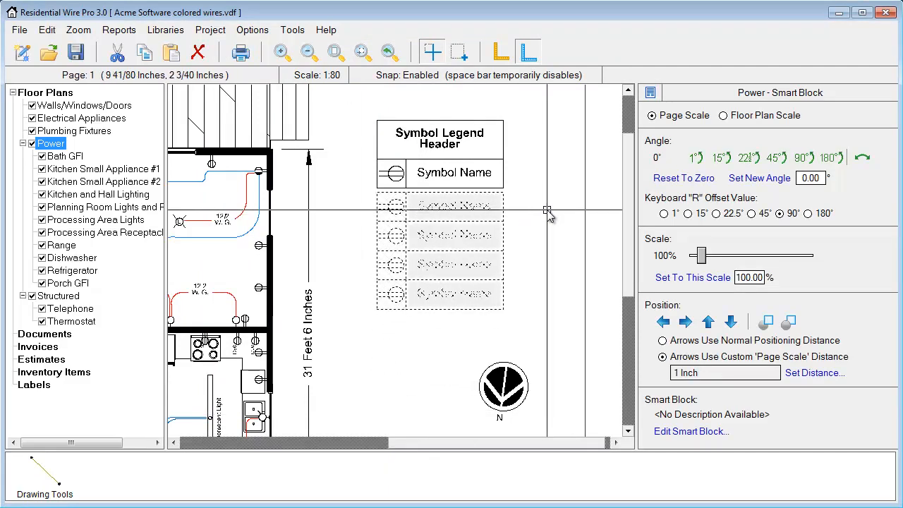
pyautogui.click(419, 212)
# Step: Change the symbol name text in the legend header block to Light
pyautogui.doubleClick(429, 172)
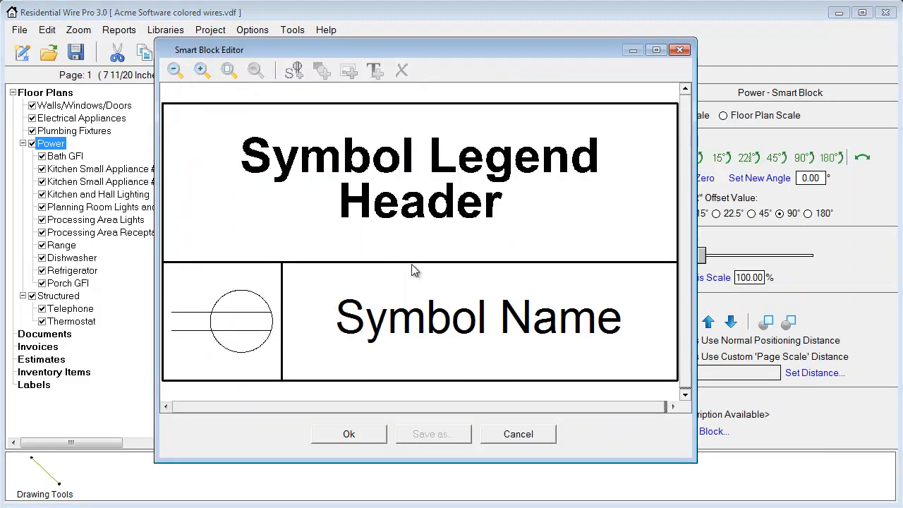
pyautogui.doubleClick(380, 332)
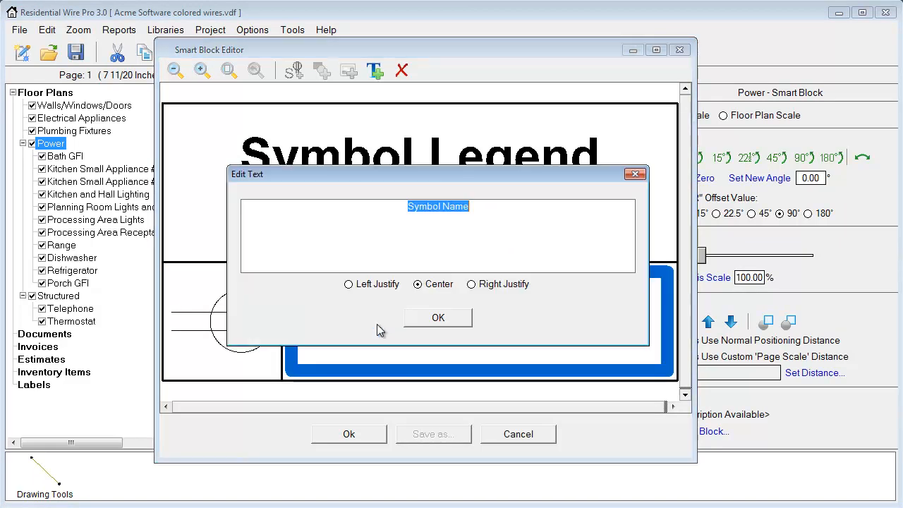
pyautogui.write('Ligh')
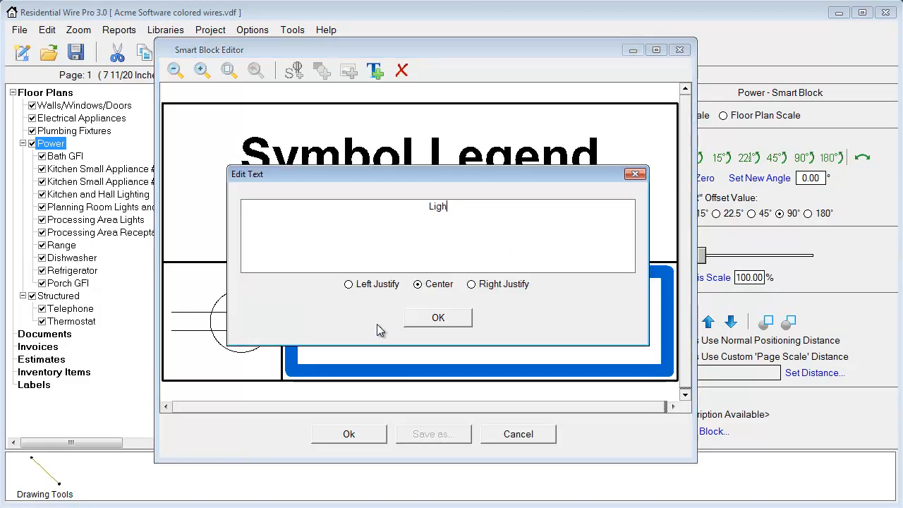
pyautogui.click(426, 322)
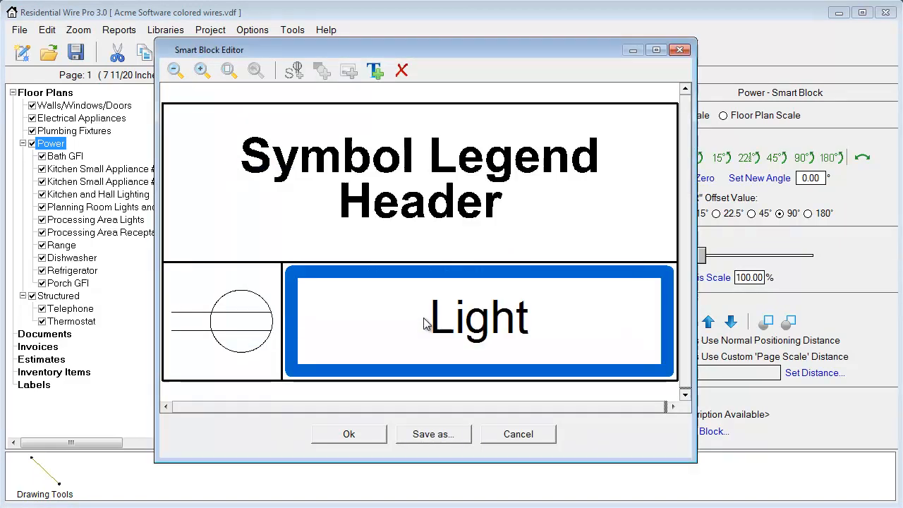
# Step: Replace the header block's receptacle symbol with the circle-and-four-rays symbol from the Power Lights library, and apply the block changes
pyautogui.doubleClick(255, 329)
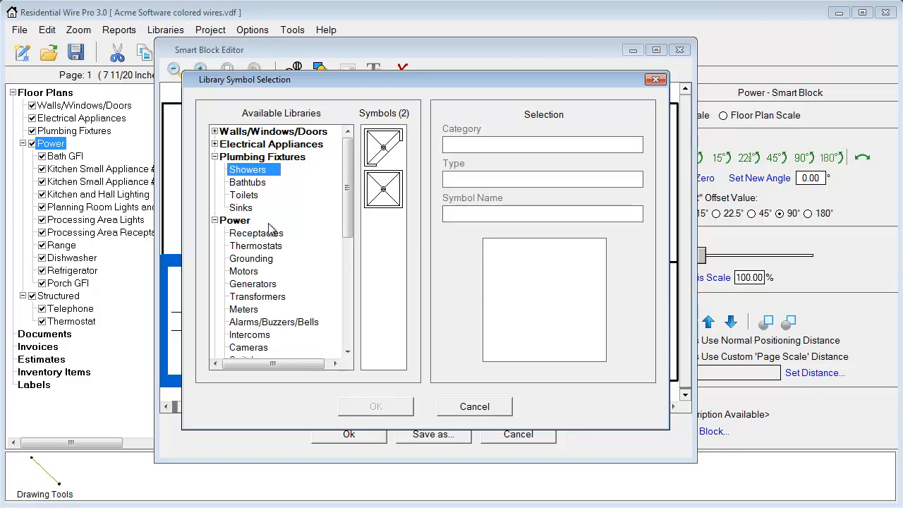
pyautogui.moveTo(346, 221); pyautogui.dragTo(342, 322)
pyautogui.click(240, 298)
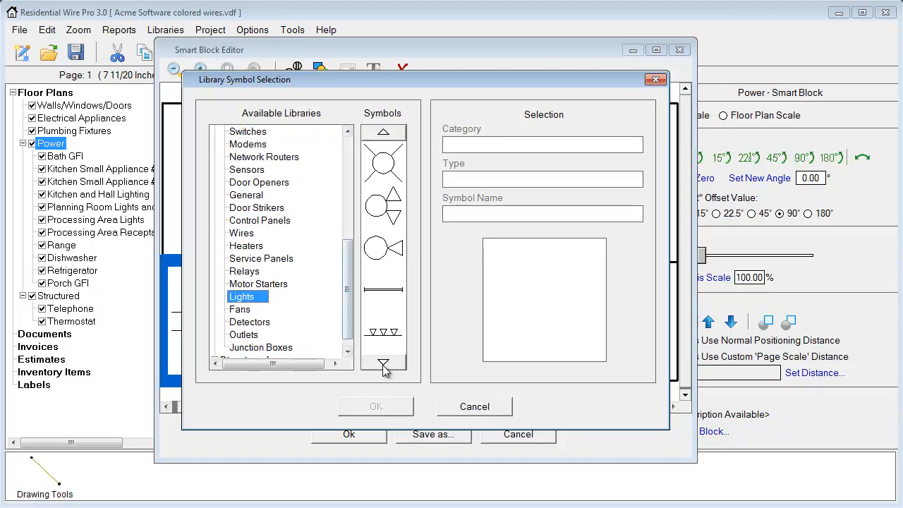
pyautogui.click(394, 173)
pyautogui.click(376, 408)
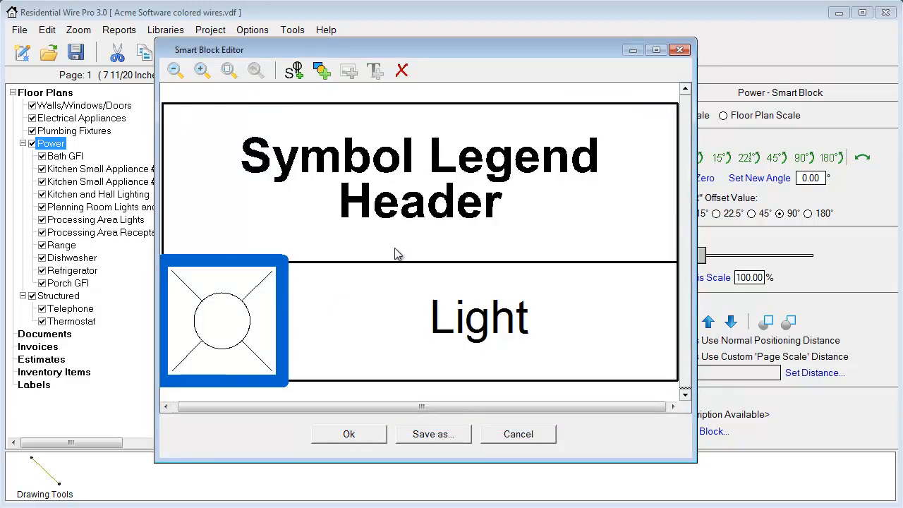
pyautogui.click(358, 434)
pyautogui.click(340, 228)
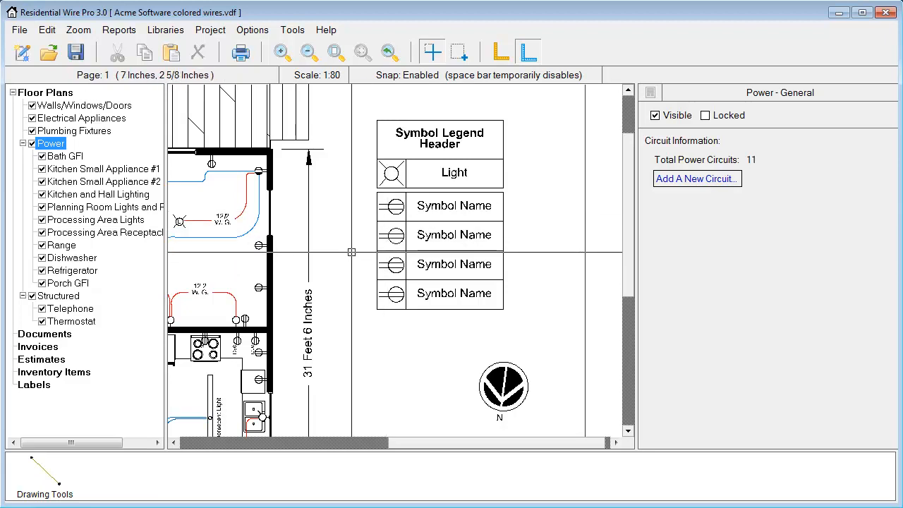
# Step: Examine the 2-Wire with grd receptacles in the Inventory Manager, including the brown 15 Amp Single item's details, and close it without changes
pyautogui.scroll(-2, 353, 254)
pyautogui.scroll(-2, 342, 270)
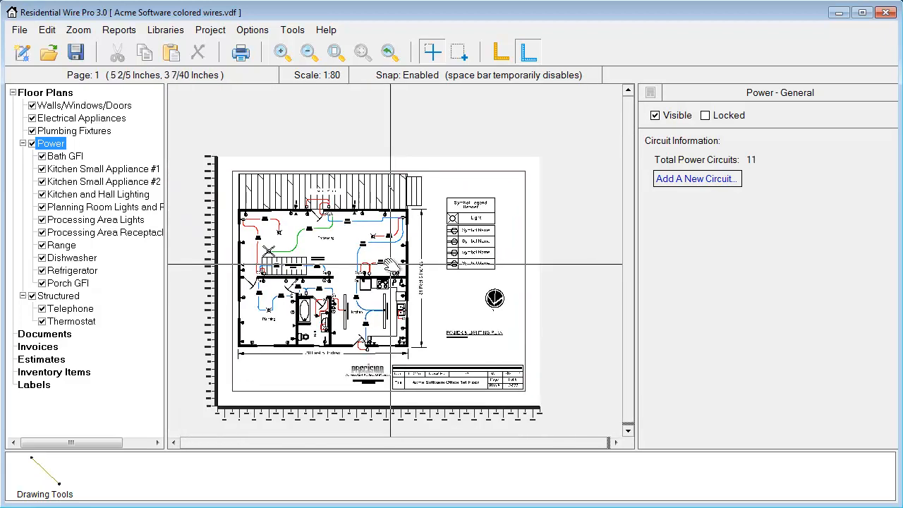
pyautogui.scroll(1, 427, 253)
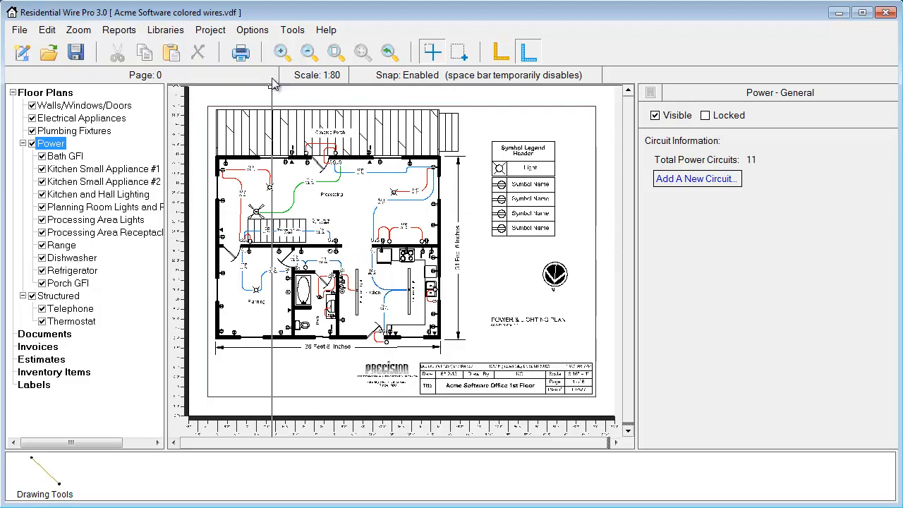
pyautogui.click(291, 30)
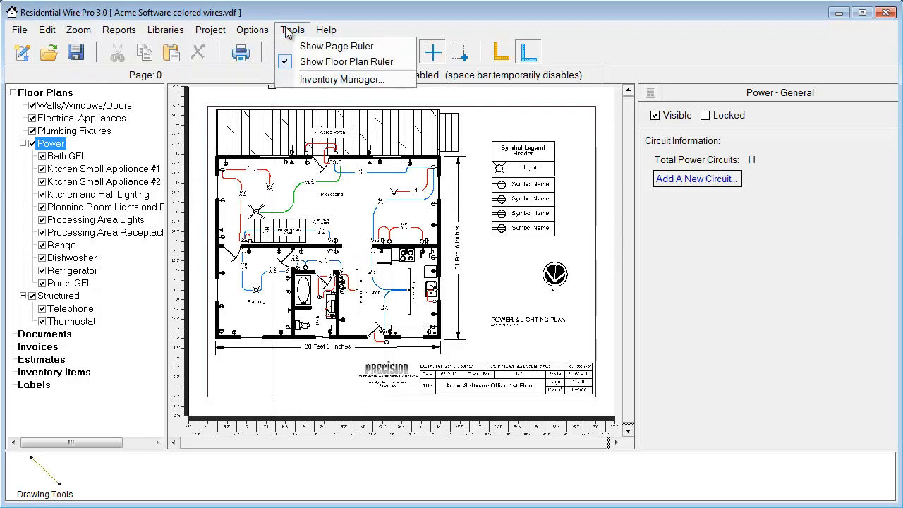
pyautogui.click(303, 81)
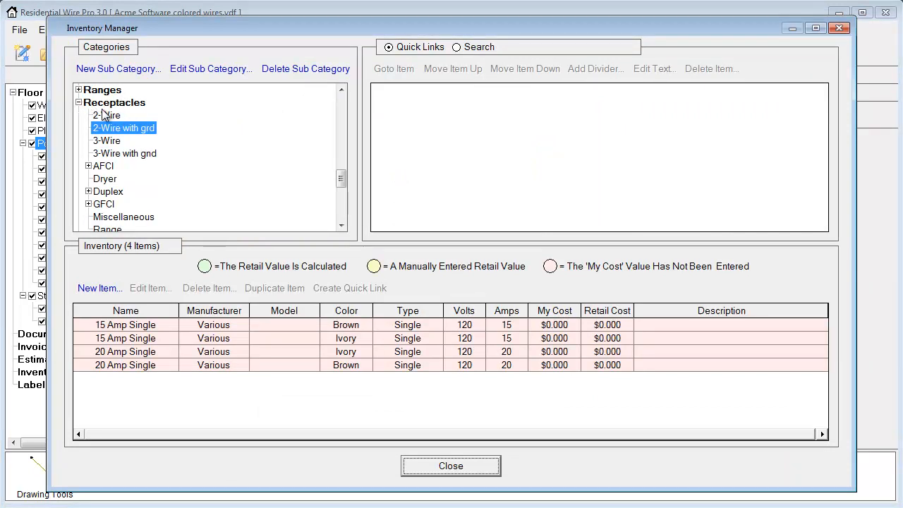
pyautogui.moveTo(341, 179)
pyautogui.mouseDown()
pyautogui.moveTo(348, 138)
pyautogui.moveTo(346, 177)
pyautogui.mouseUp()
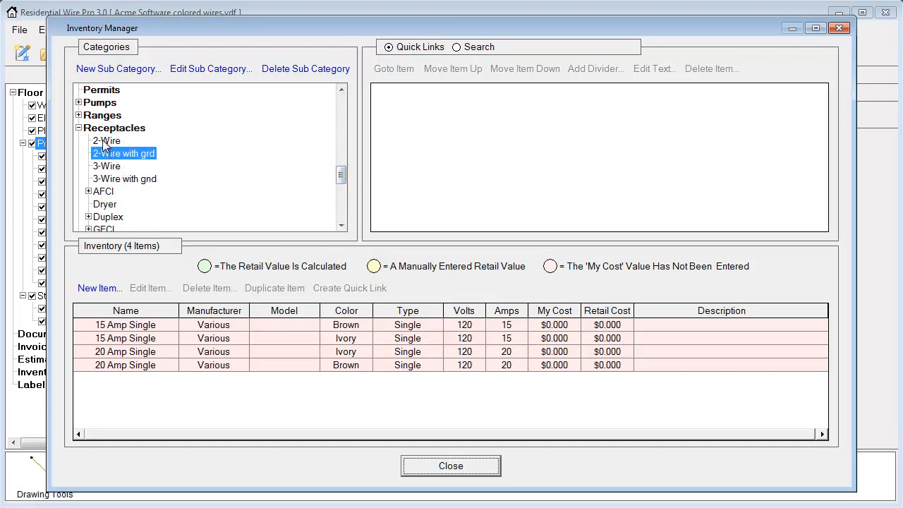
pyautogui.doubleClick(137, 326)
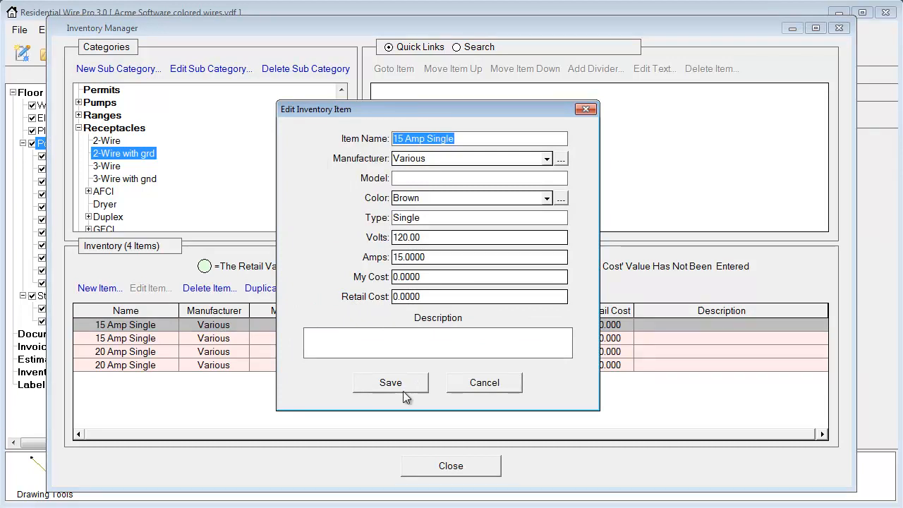
pyautogui.click(475, 382)
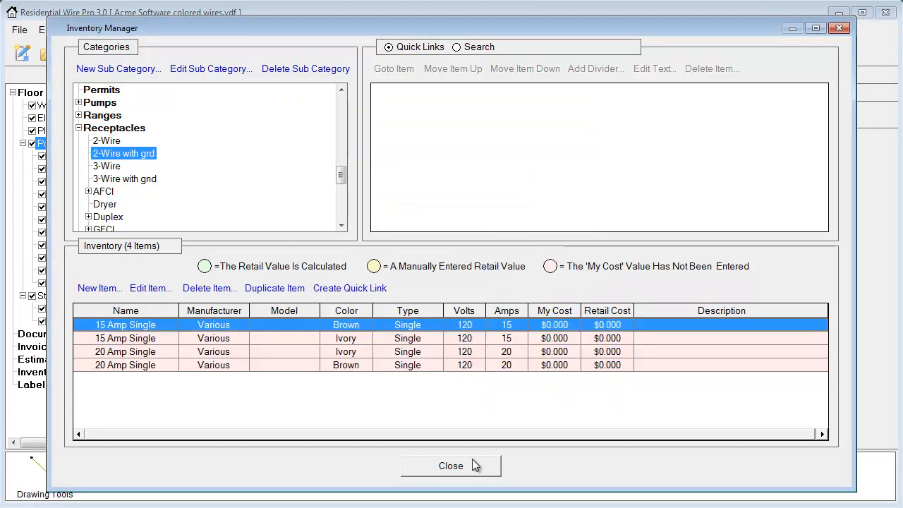
pyautogui.click(472, 459)
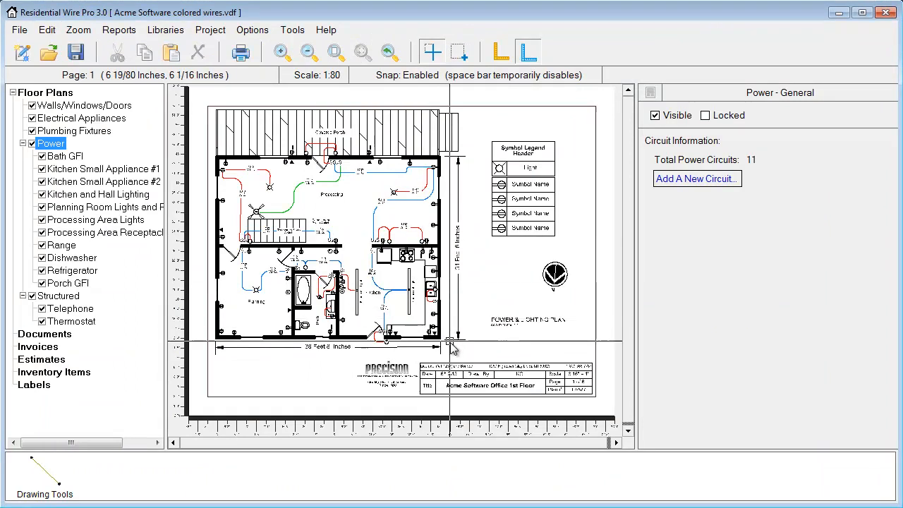
# Step: Inspect the inventory assigned to the duplex receptacle in the kitchen's upper-right corner, viewing its main item's editable details without saving
pyautogui.moveTo(458, 353)
pyautogui.mouseDown()
pyautogui.moveTo(393, 304)
pyautogui.moveTo(323, 220)
pyautogui.mouseUp()
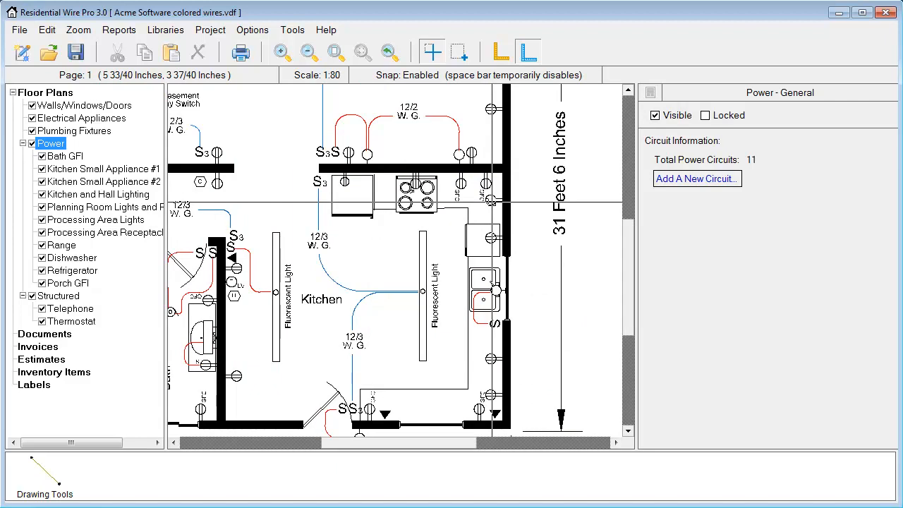
pyautogui.click(489, 201)
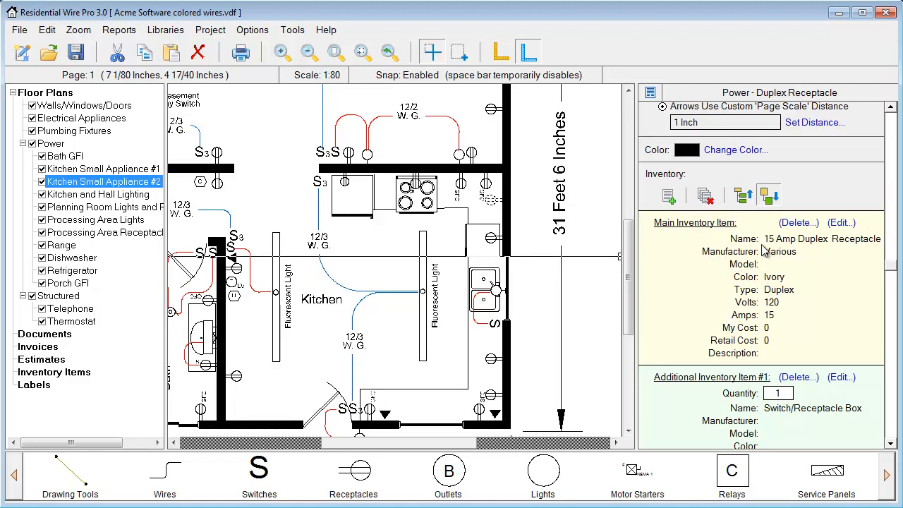
pyautogui.scroll(-5, 891, 273)
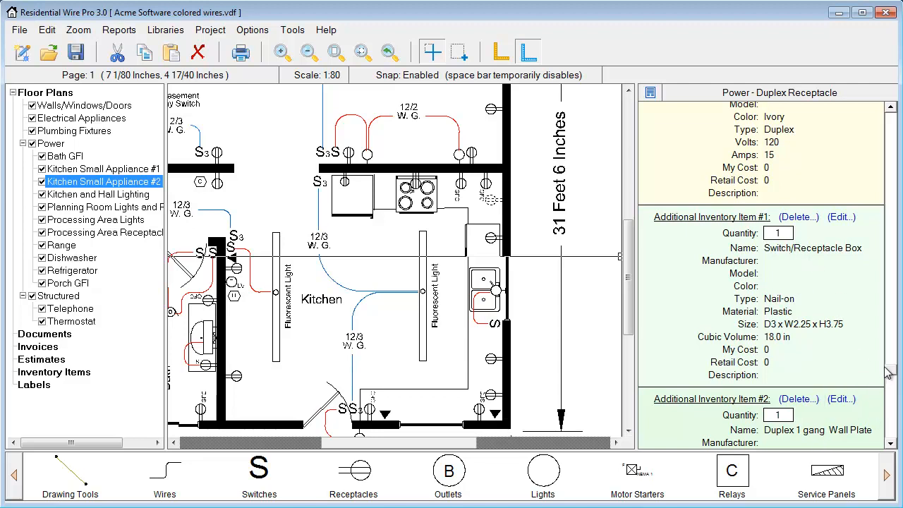
pyautogui.scroll(6, 890, 374)
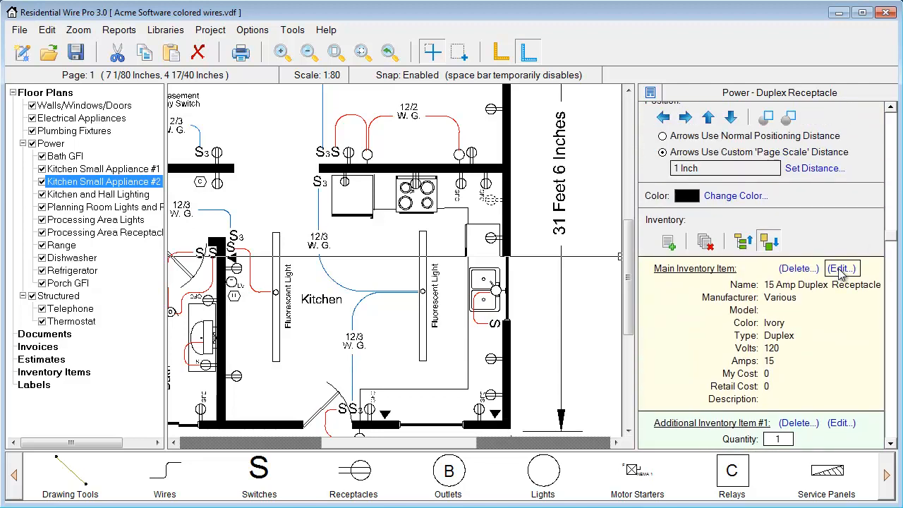
pyautogui.click(840, 268)
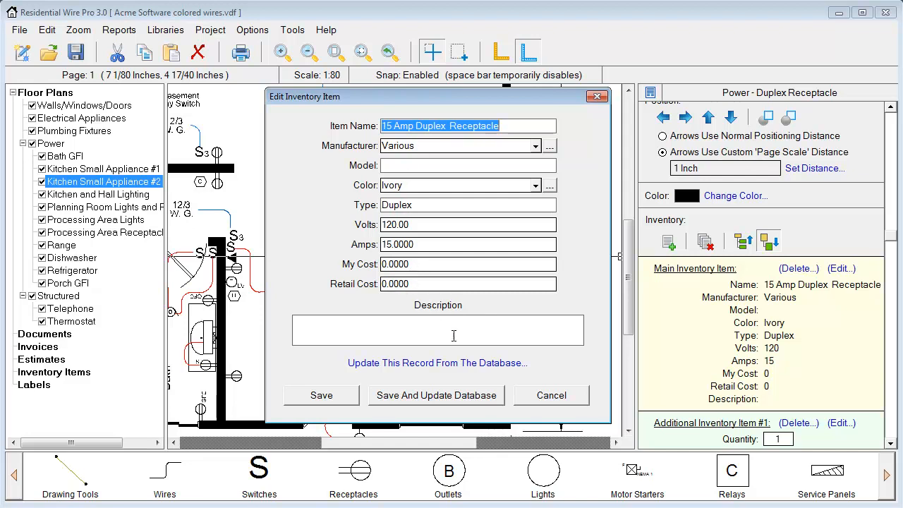
pyautogui.click(553, 396)
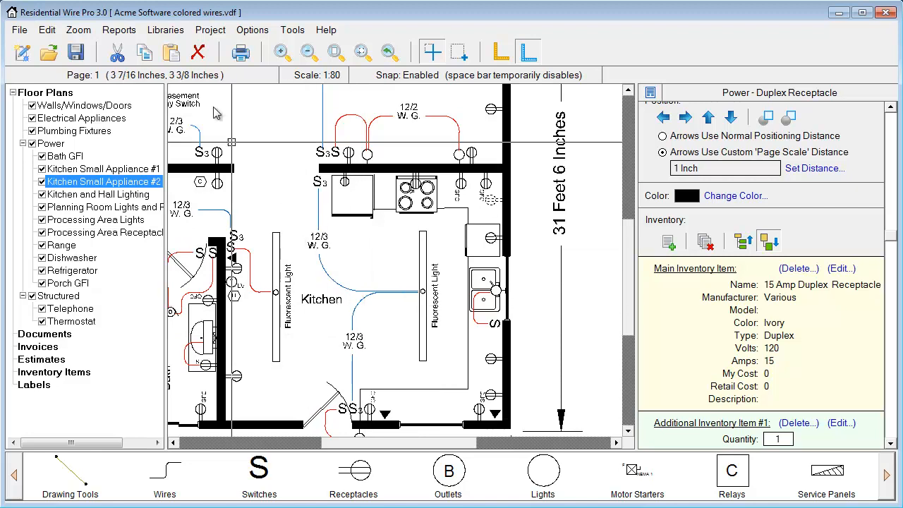
# Step: Review the additional inventory list for this project, close it, and show the project options again
pyautogui.click(211, 31)
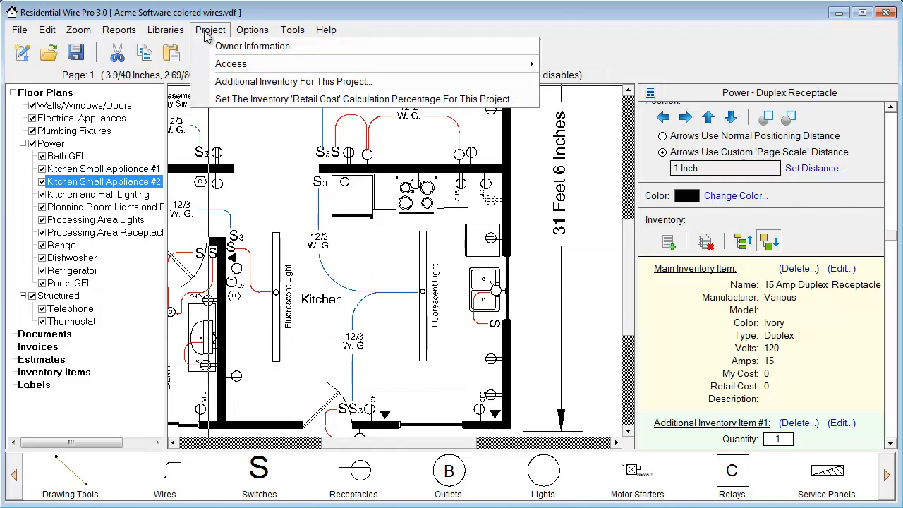
pyautogui.click(221, 82)
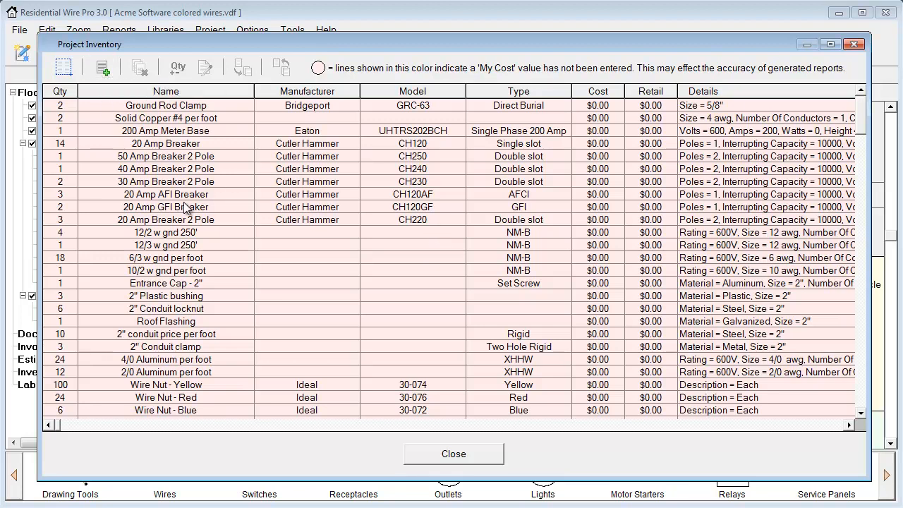
pyautogui.click(460, 455)
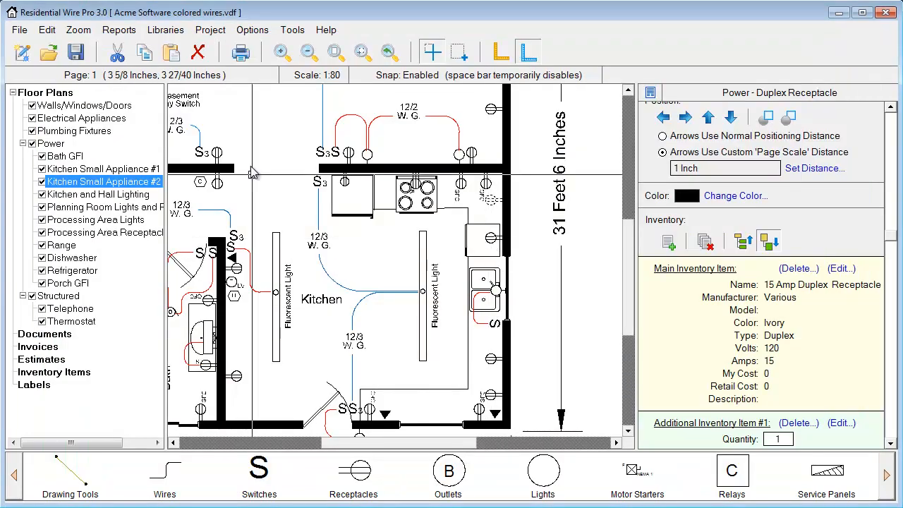
pyautogui.click(205, 32)
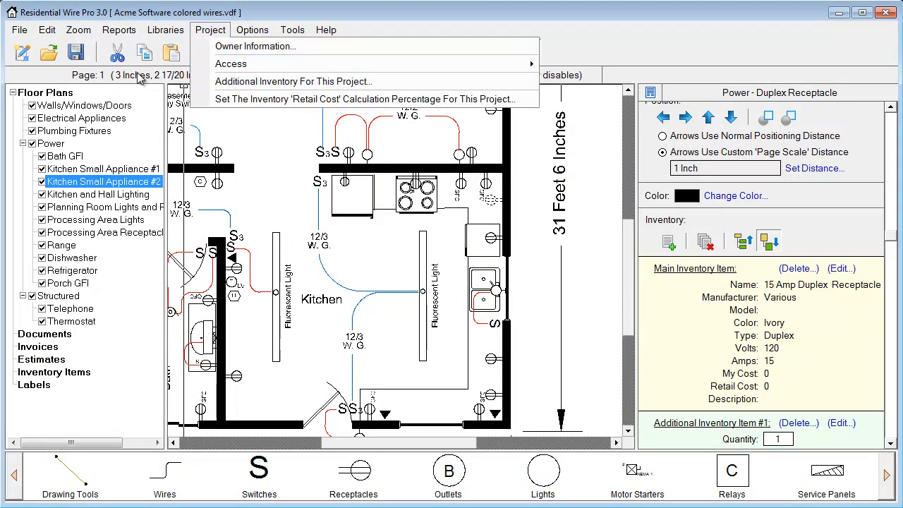
# Step: Generate the itemized Estimate / Bid report, send it to the project's Estimates, and display the resulting estimate pages
pyautogui.click(134, 46)
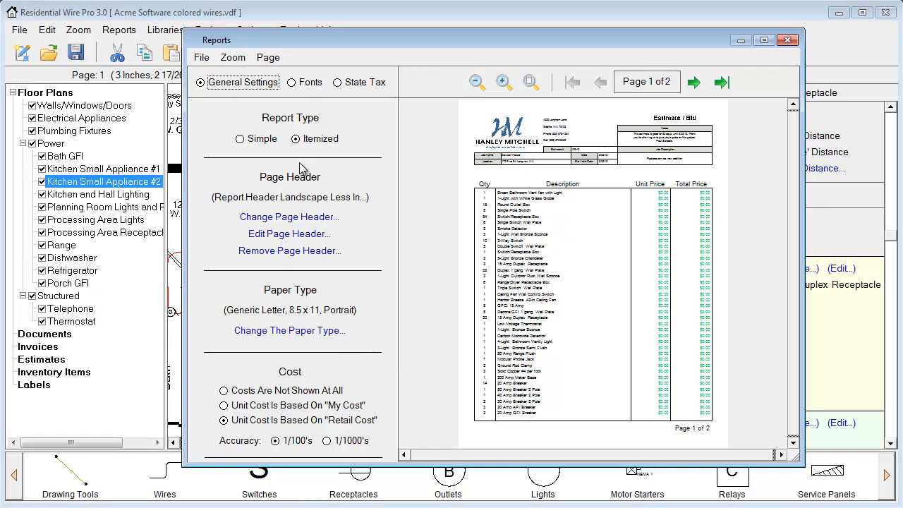
pyautogui.click(201, 58)
pyautogui.moveTo(236, 74)
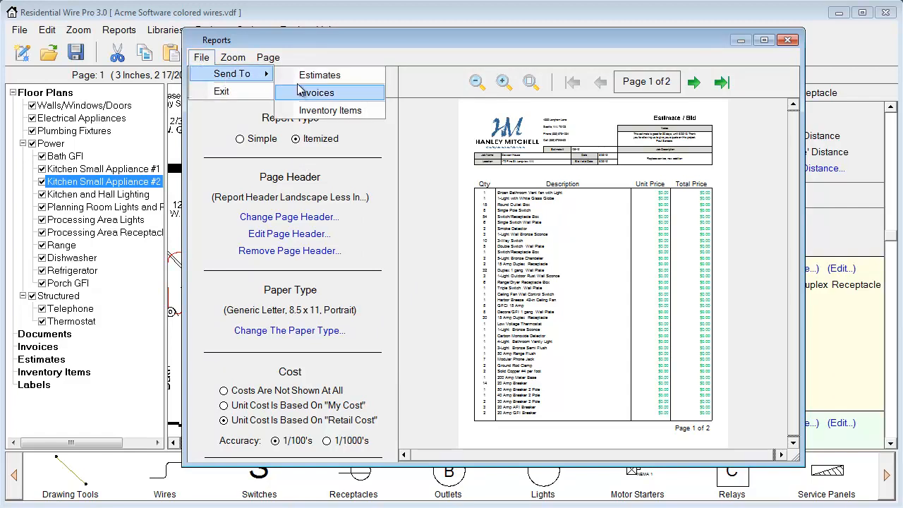
pyautogui.click(303, 75)
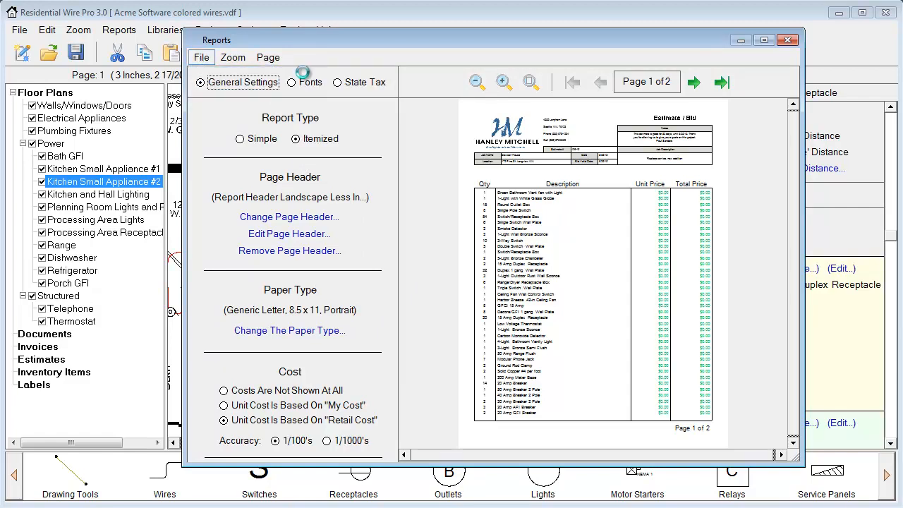
pyautogui.click(437, 299)
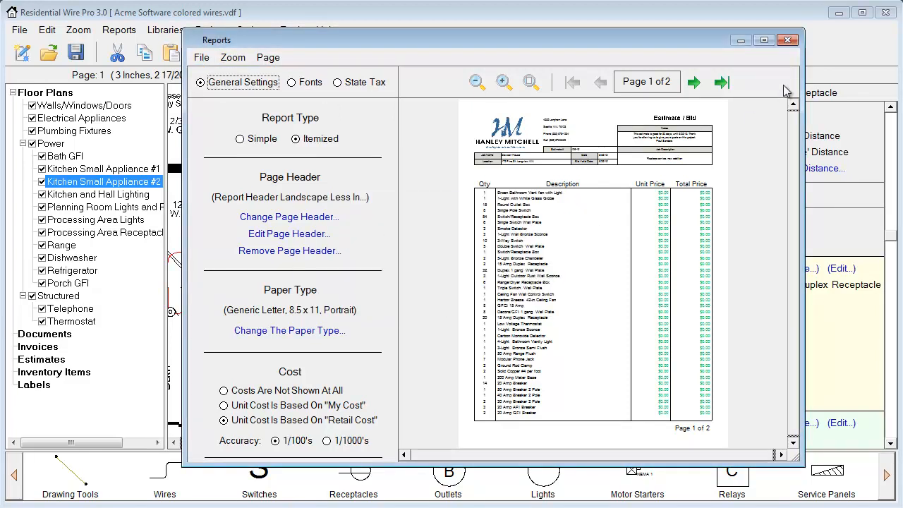
pyautogui.click(788, 39)
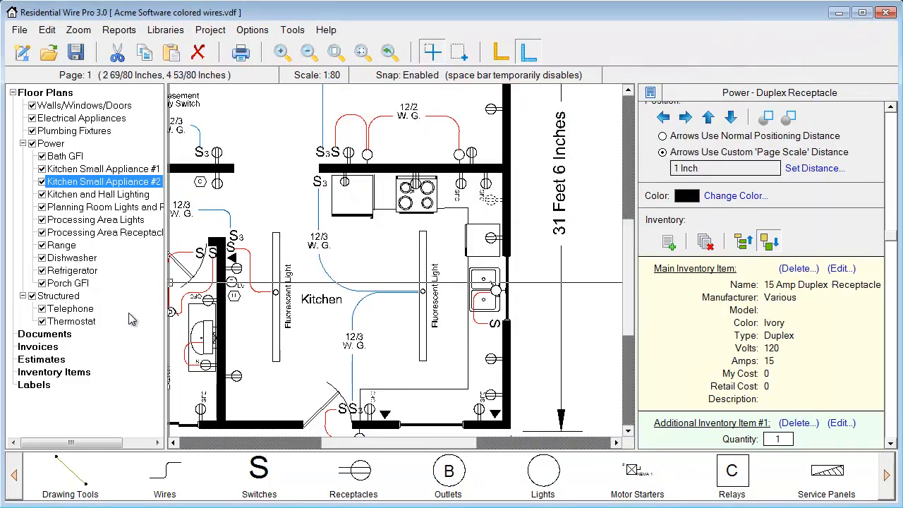
pyautogui.click(44, 360)
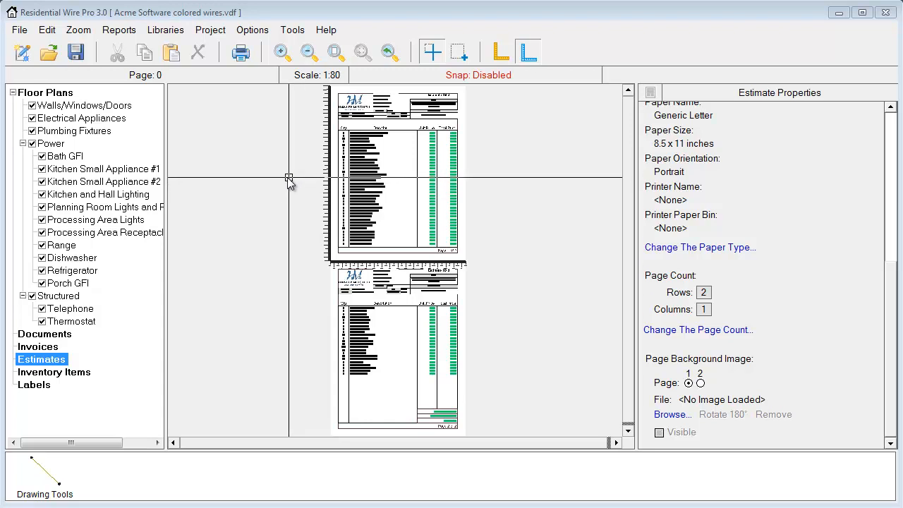
# Step: Start a new blank project without saving the changes to the current Acme Software drawing
pyautogui.click(22, 34)
pyautogui.moveTo(40, 50)
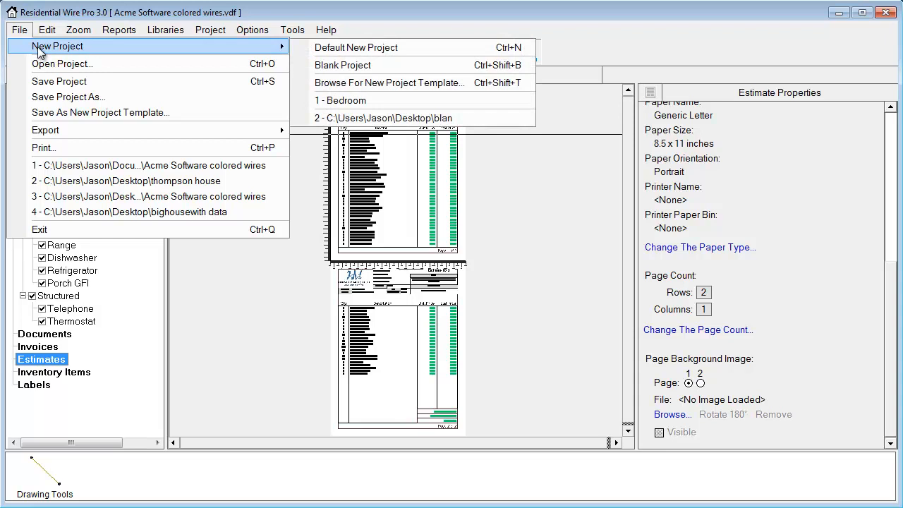
pyautogui.click(338, 66)
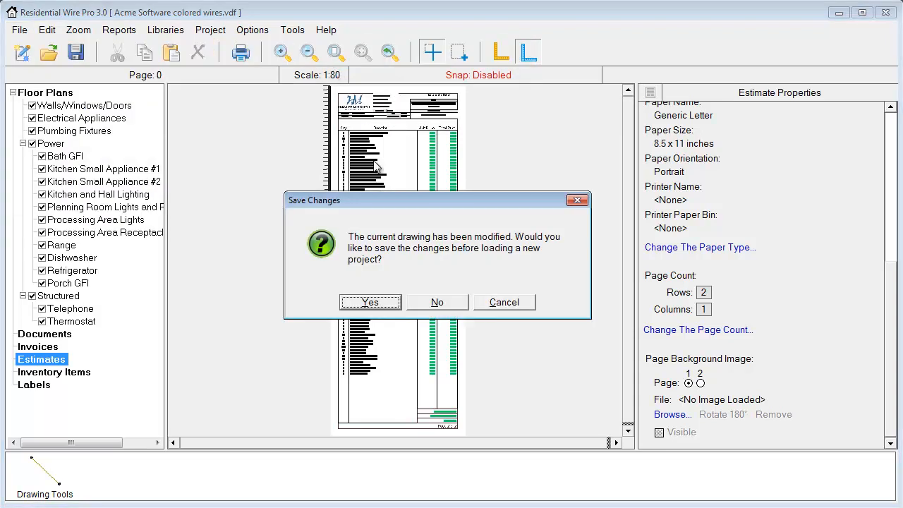
pyautogui.click(436, 302)
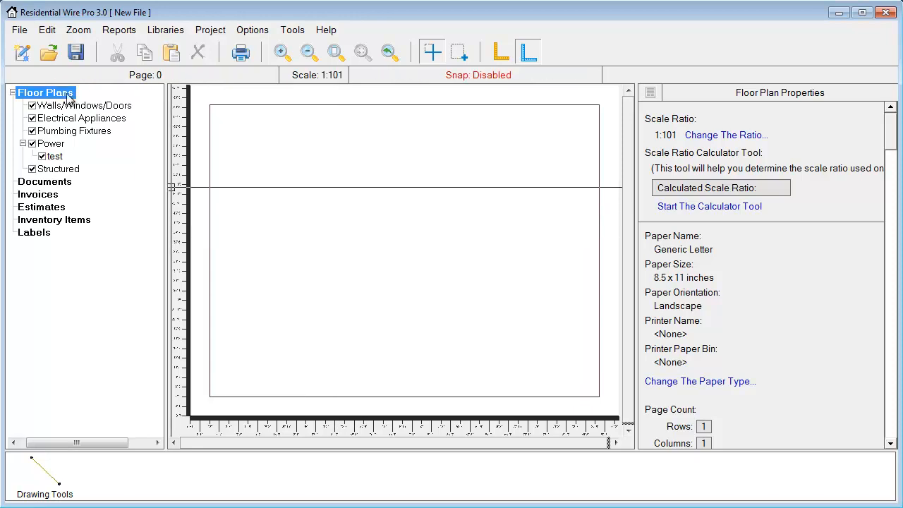
# Step: Load the PDF file Test Floorplan.pdf as the floor plan's page background image and inspect its living and dining area
pyautogui.moveTo(888, 131); pyautogui.dragTo(879, 418)
pyautogui.click(670, 389)
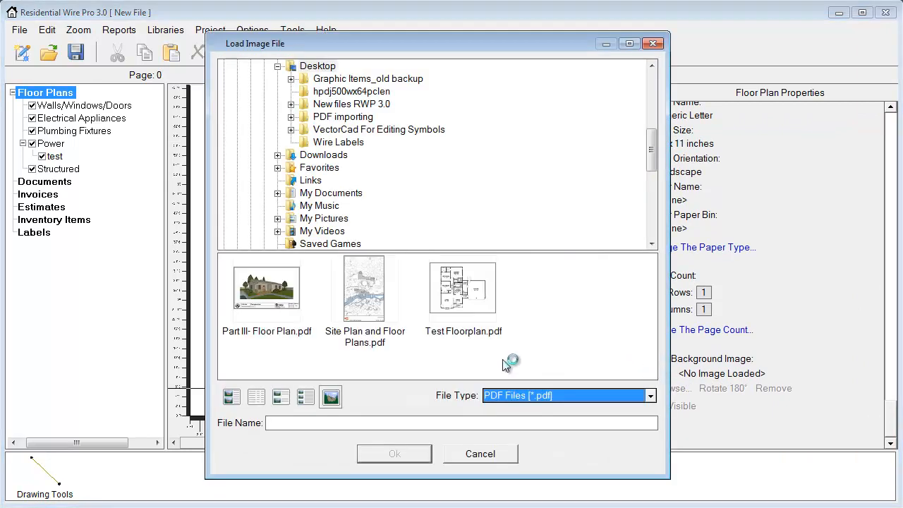
pyautogui.click(468, 283)
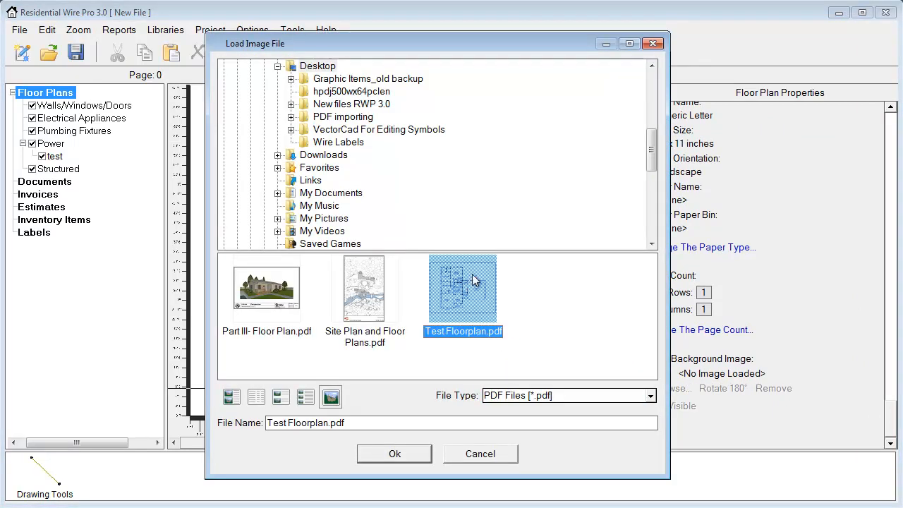
pyautogui.click(400, 456)
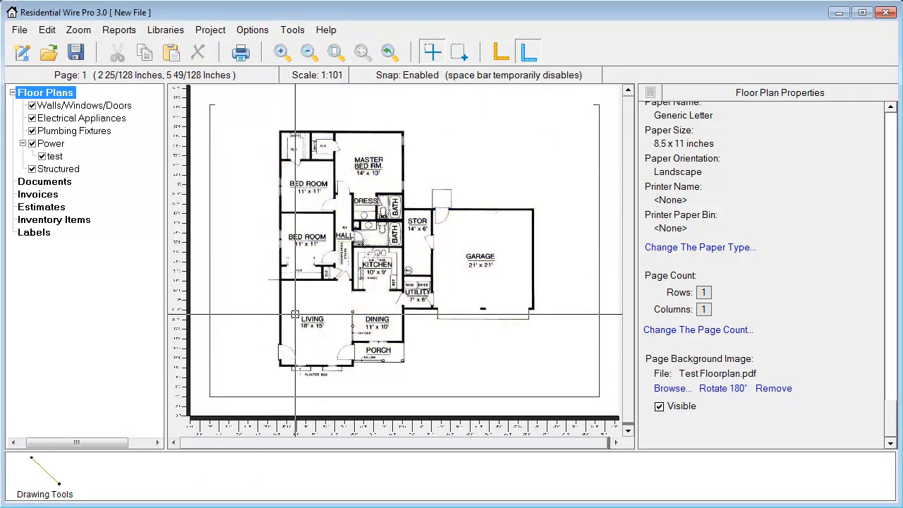
pyautogui.scroll(2, 401, 240)
pyautogui.scroll(2, 400, 240)
pyautogui.scroll(-1, 380, 291)
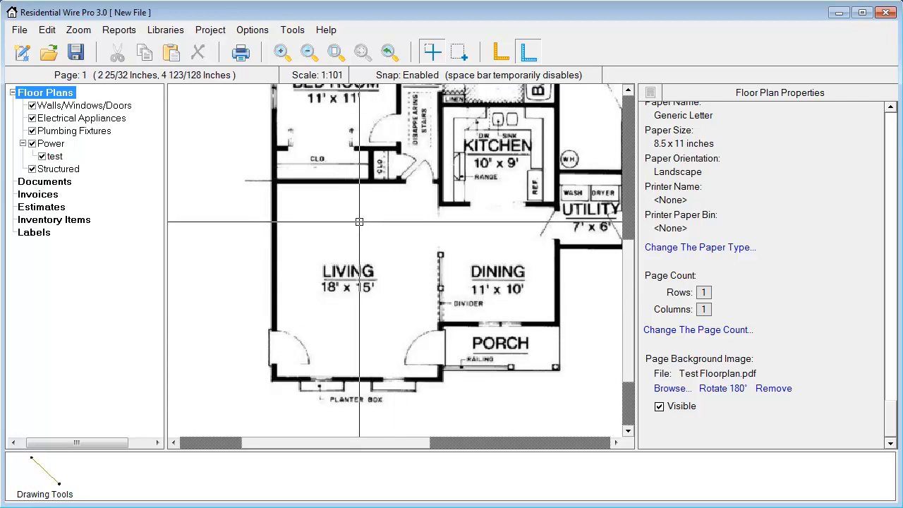
# Step: Review the shortcut key reference, including the file, edit and zoom commands, and close it
pyautogui.click(326, 30)
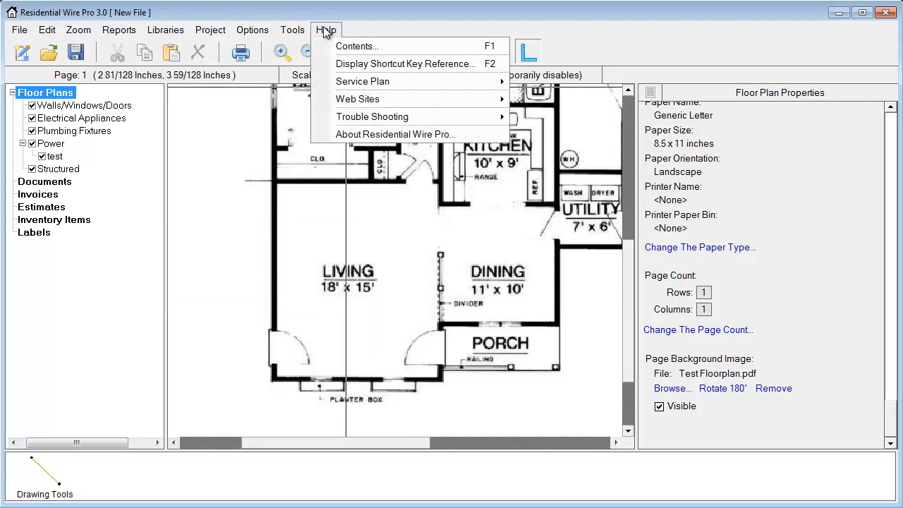
pyautogui.click(335, 65)
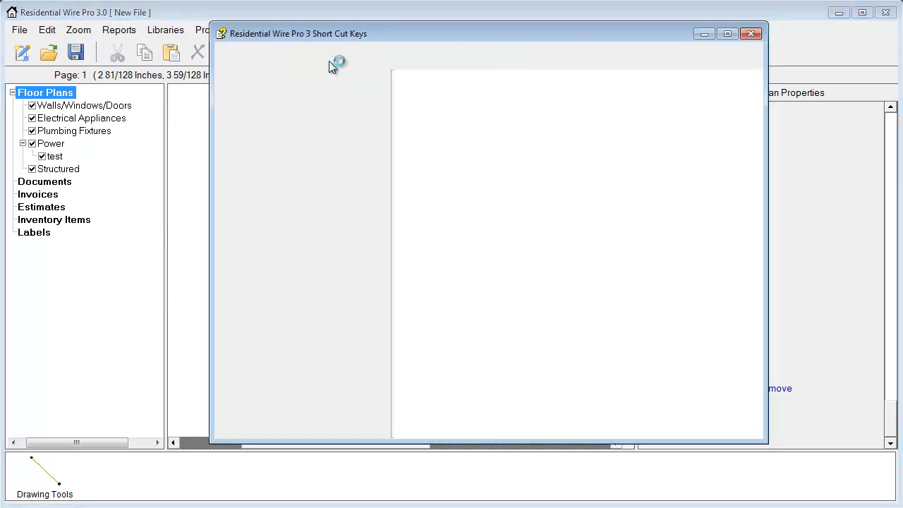
pyautogui.moveTo(754, 130); pyautogui.dragTo(757, 291)
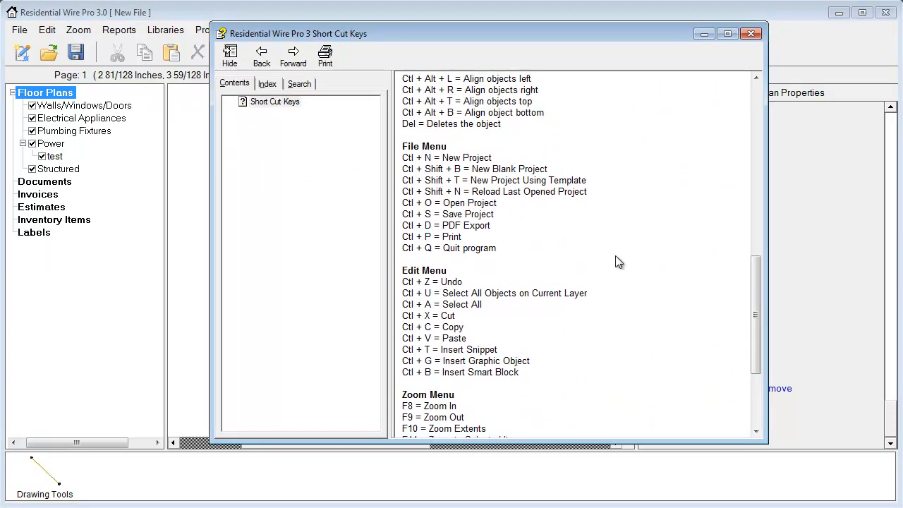
pyautogui.click(753, 33)
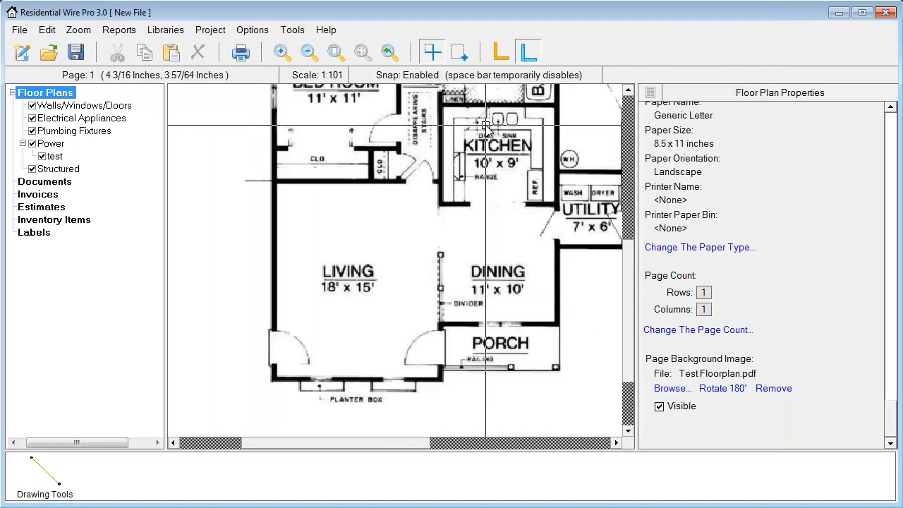
# Step: Look over the available support web sites and open the help contents at the Introduction topic
pyautogui.click(326, 29)
pyautogui.moveTo(360, 103)
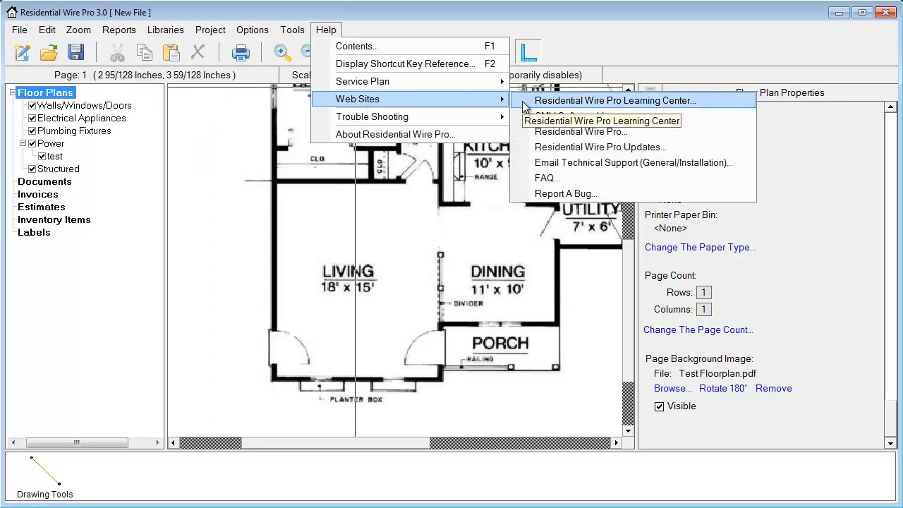
pyautogui.click(361, 46)
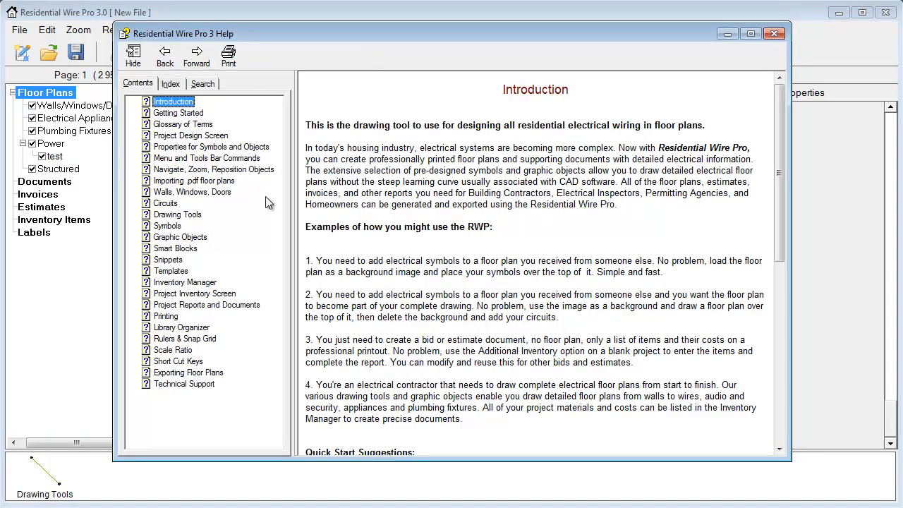